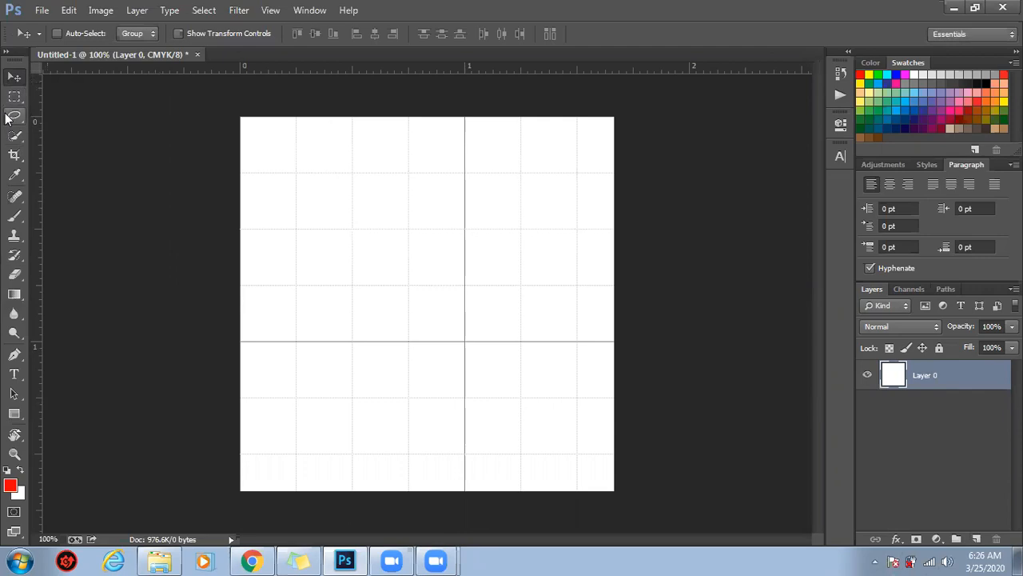
Step: Select a rectangular area in the upper-left part of the canvas and delete its contents from Layer 0
left_click(14, 77)
left_click_drag(380, 176, 297, 152)
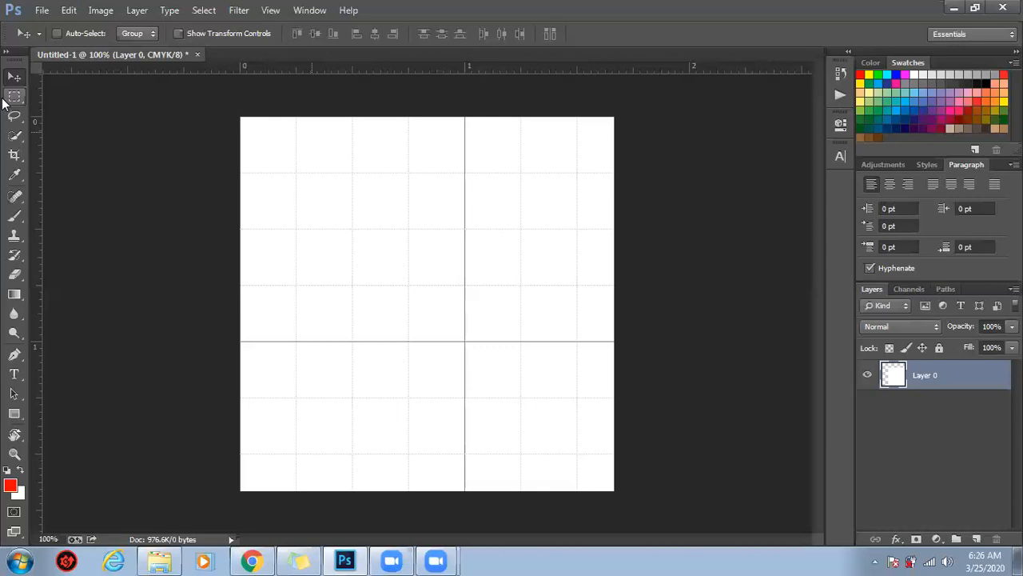
left_click(13, 98)
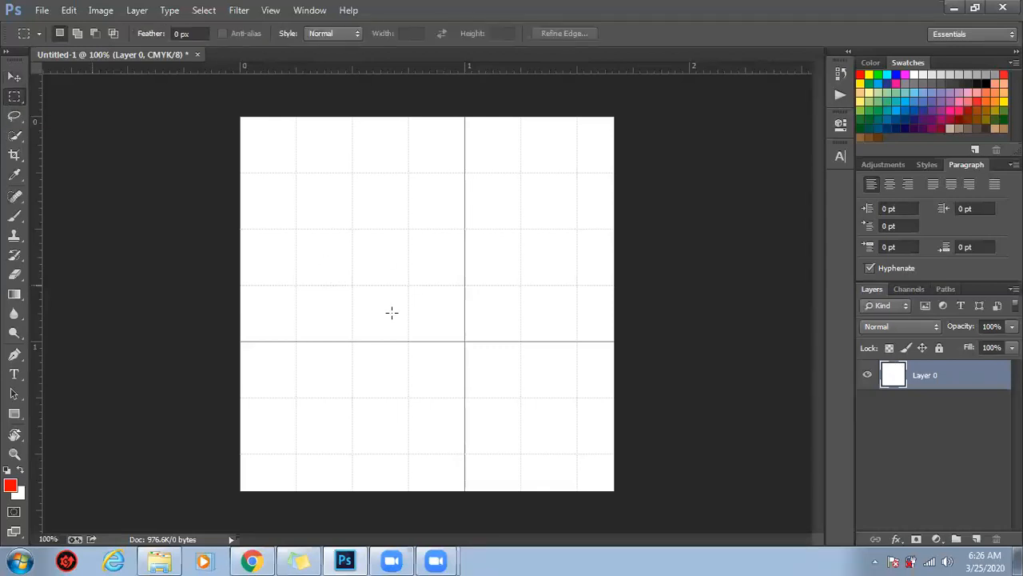
left_click_drag(249, 131, 408, 283)
key("Delete")
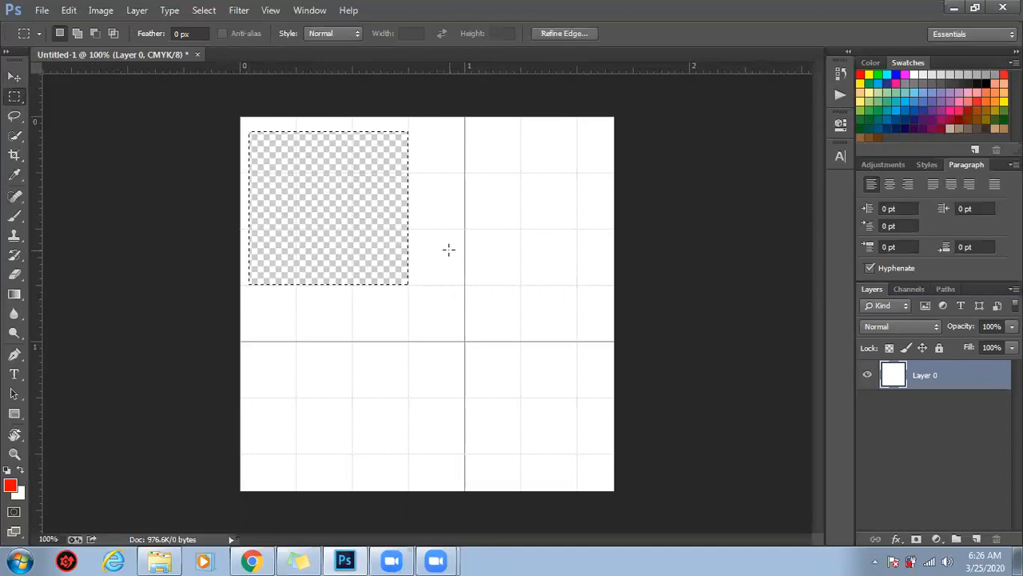
Step: Refill the cleared rectangle on Layer 0 with the white background color and remove the selection
key("ctrl+d")
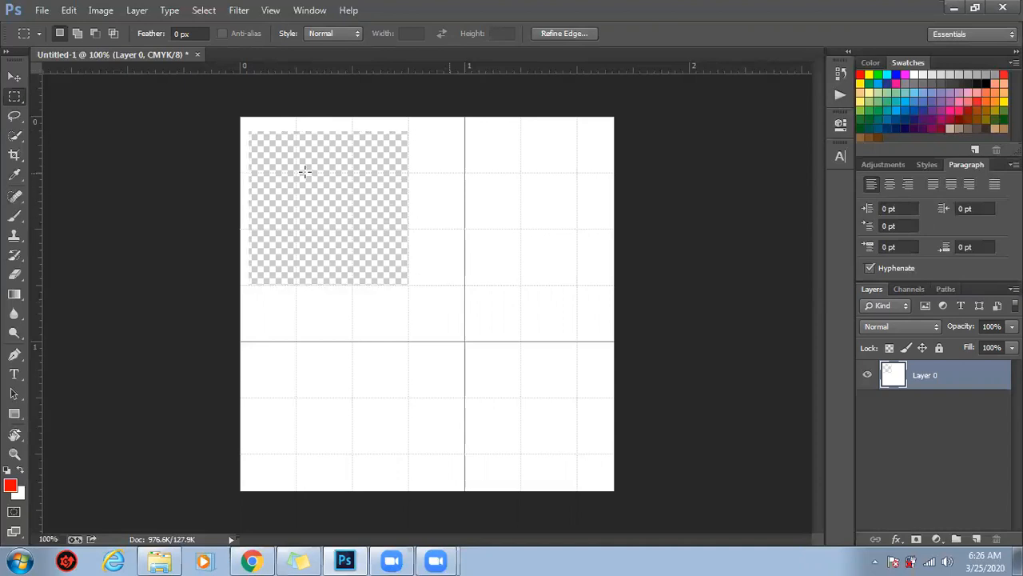
key("ctrl+shift+d")
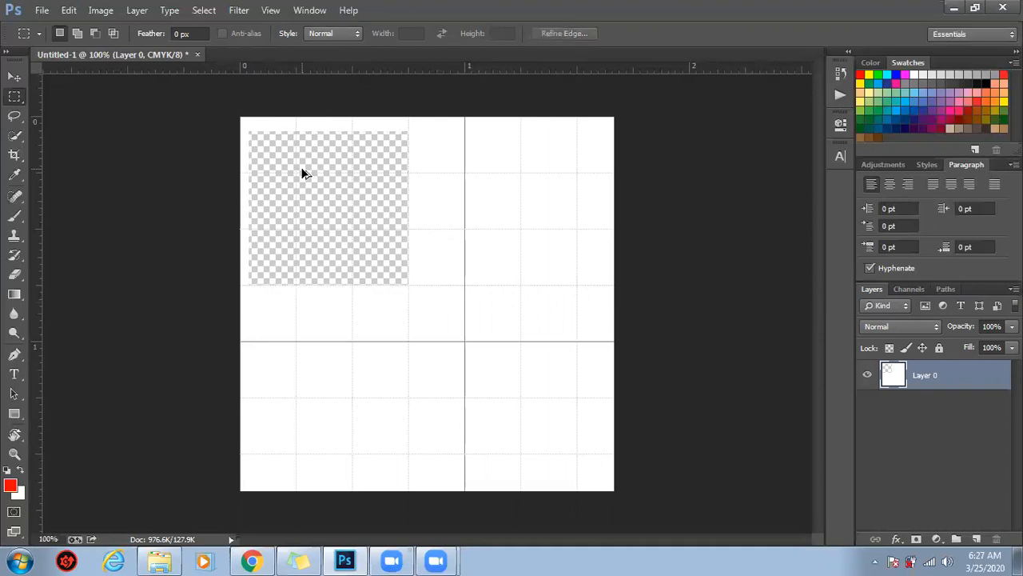
key("ctrl+BackSpace")
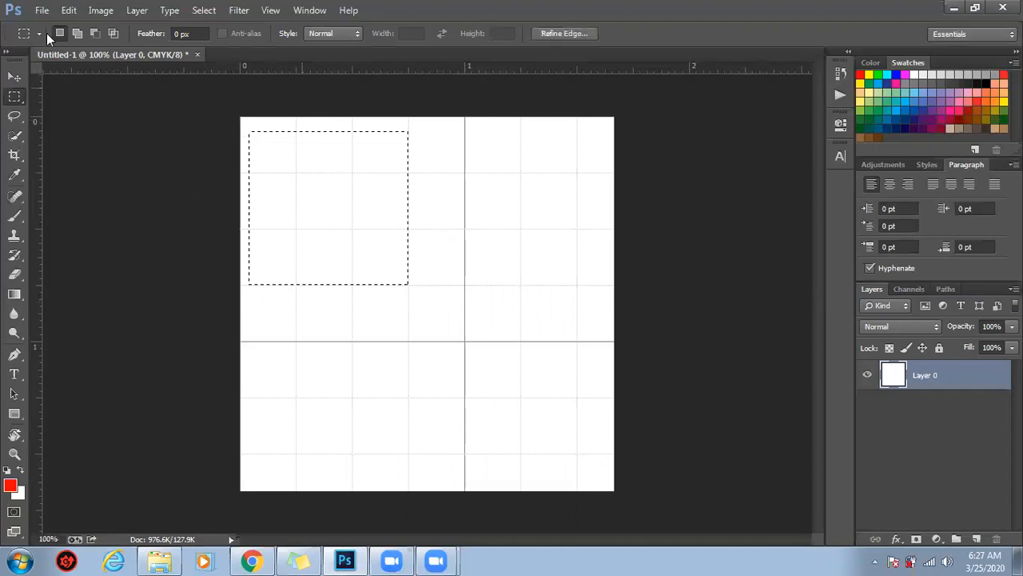
left_click(203, 11)
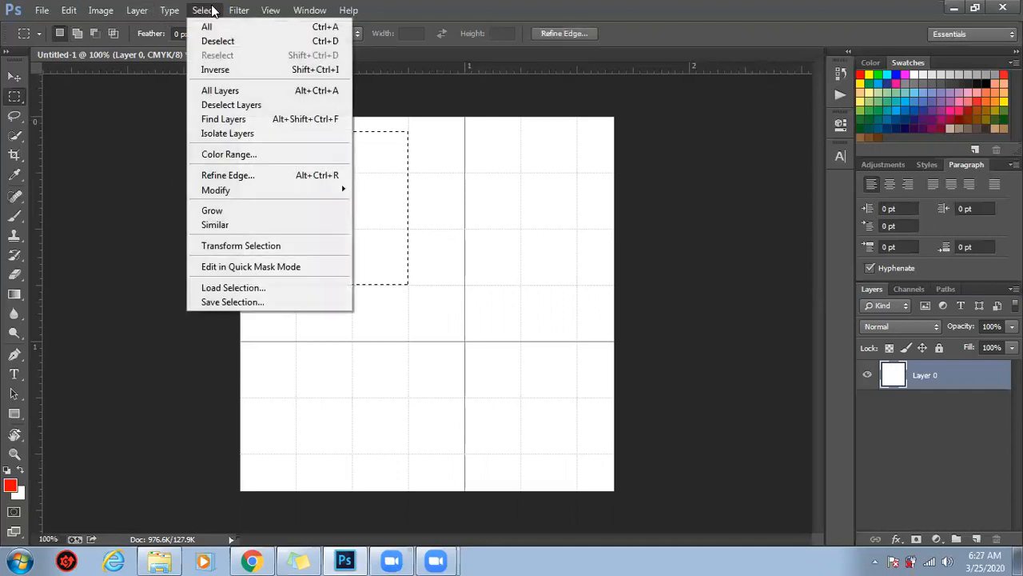
left_click(196, 10)
left_click(212, 10)
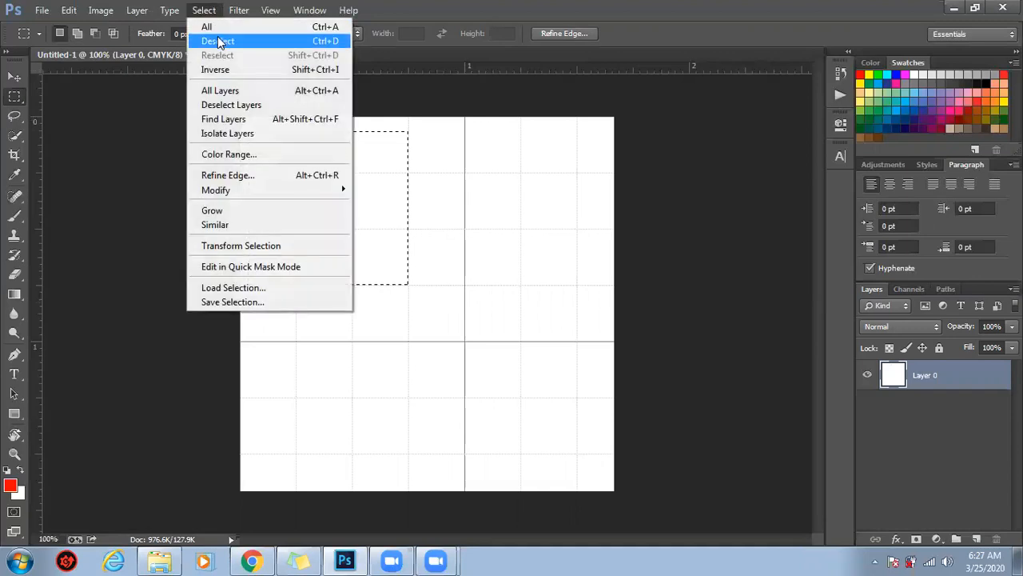
left_click(218, 37)
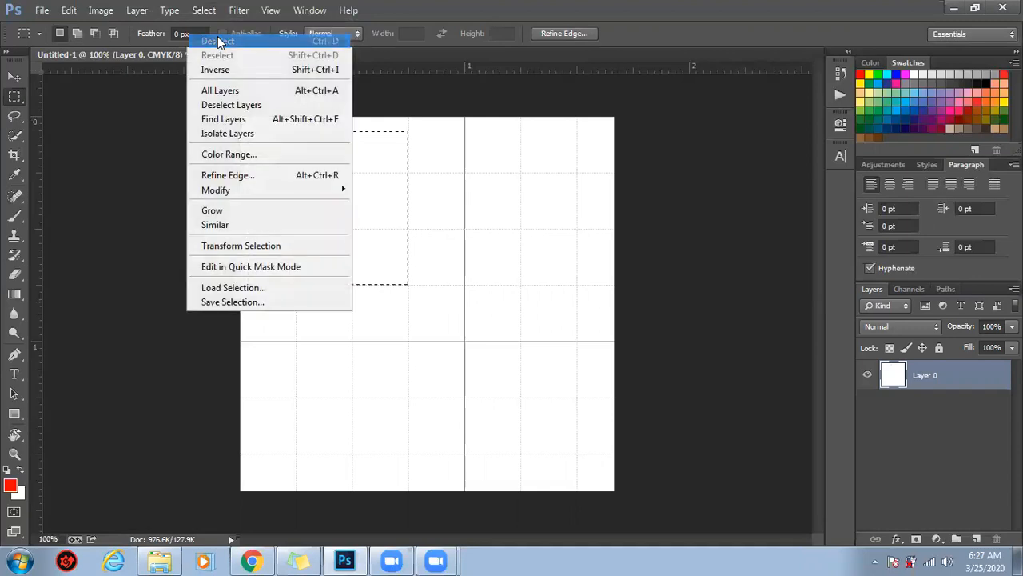
Step: Switch to the Elliptical Marquee tool and try out elliptical selections in the middle of the canvas
right_click(21, 97)
left_click(72, 110)
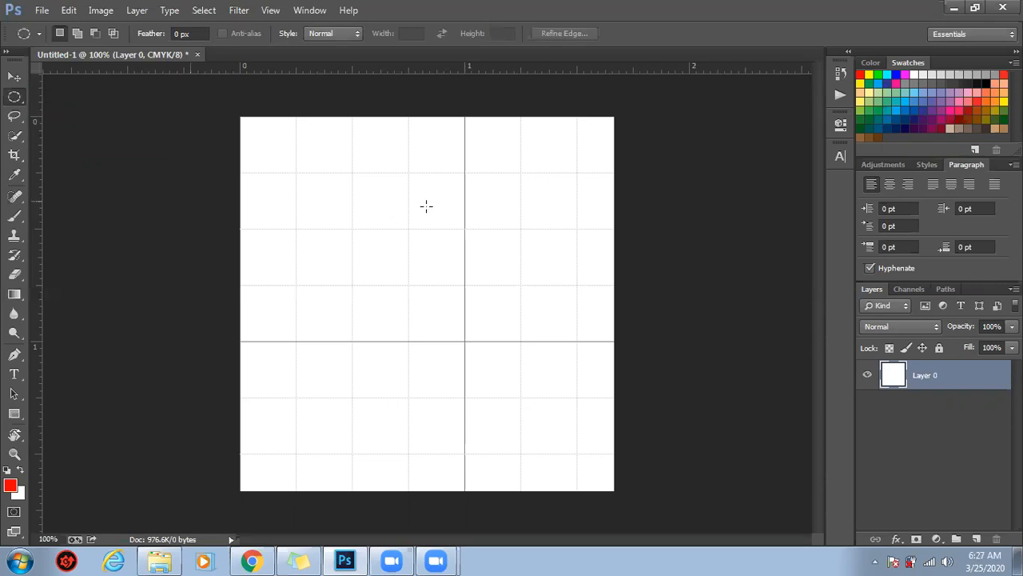
left_click_drag(371, 193, 501, 424)
left_click(353, 171)
left_click_drag(394, 245, 528, 357)
left_click(488, 324)
Step: Select a circular area in the upper half of the canvas, fill it with the red foreground color and deselect
left_click_drag(309, 140, 485, 318)
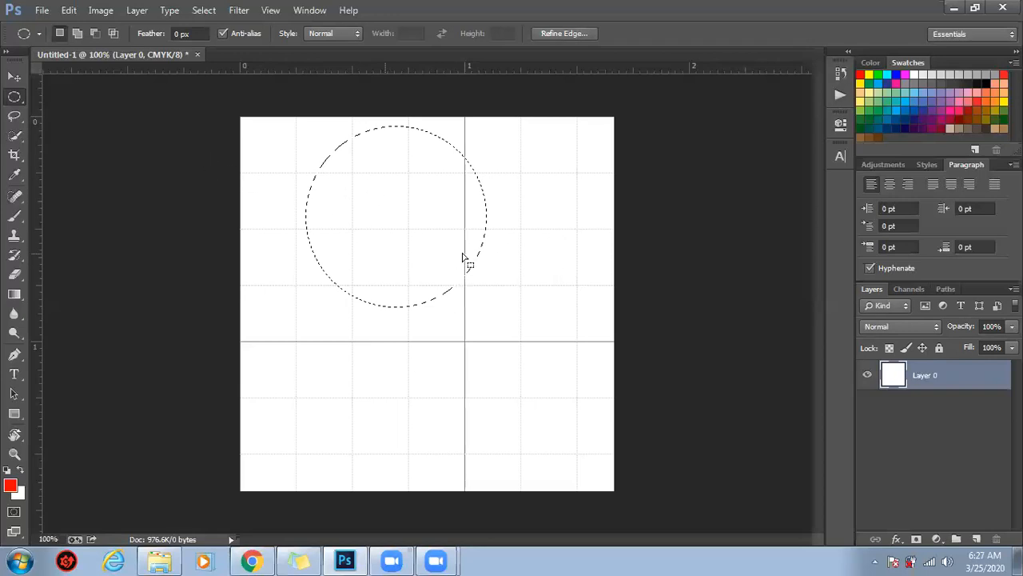
key("alt+BackSpace")
key("ctrl+d")
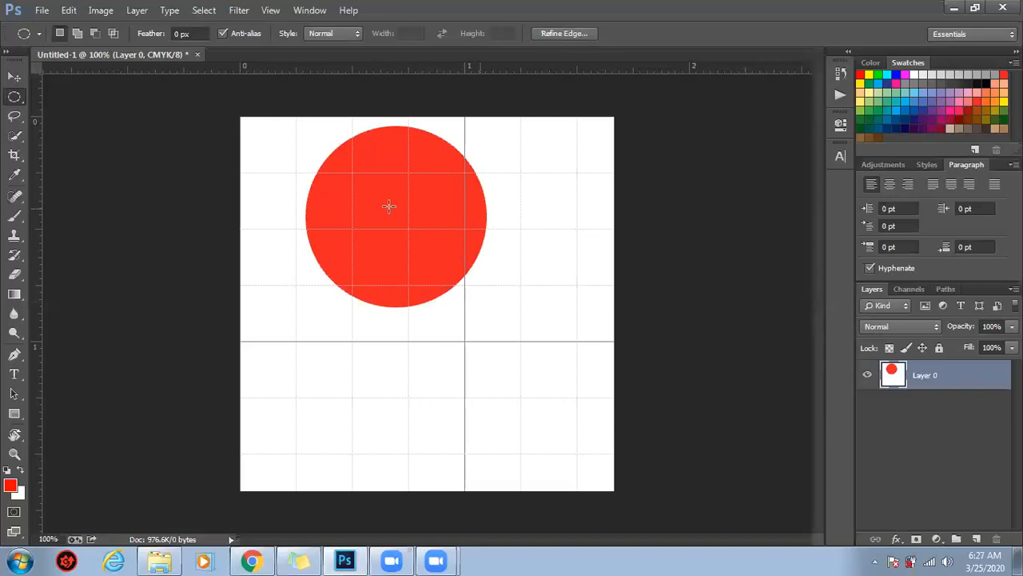
Step: Select a second circular area below the red circle and set the background color to dark brown #423030
left_click_drag(337, 250, 558, 465)
key("space")
left_click(22, 496)
left_click(12, 483)
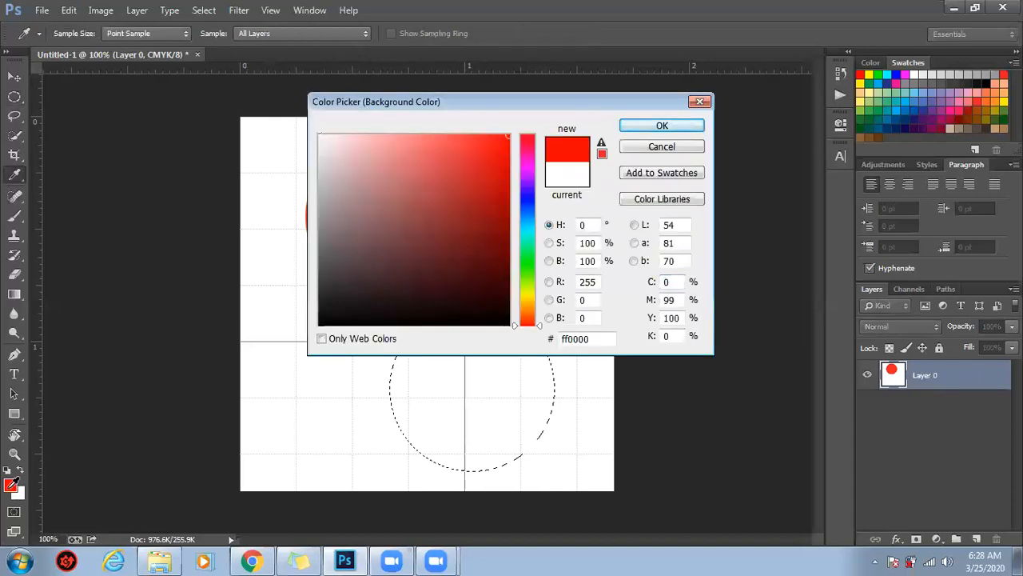
left_click(368, 276)
left_click(372, 276)
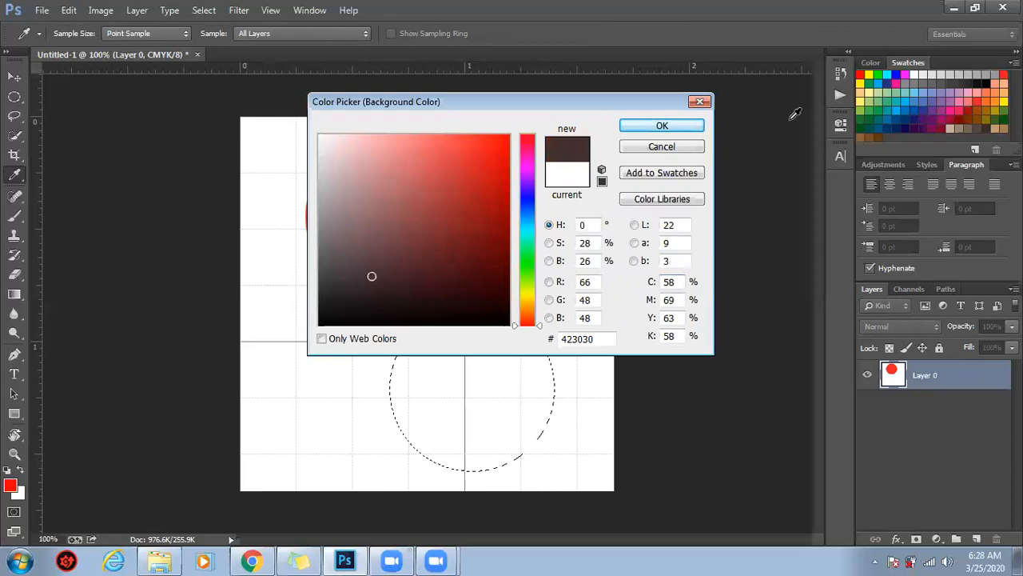
left_click(689, 128)
Step: Set the foreground color to green with C 100, M 0, Y 100, K 0 and fill the circular selection with it
left_click(11, 484)
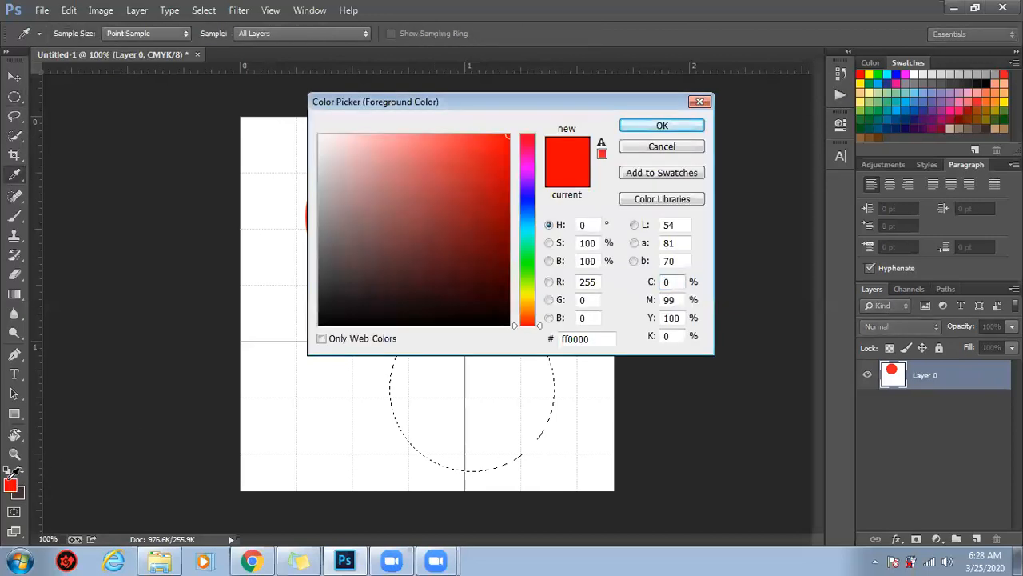
left_click(462, 226)
left_click_drag(529, 251, 530, 258)
left_click_drag(487, 206, 510, 171)
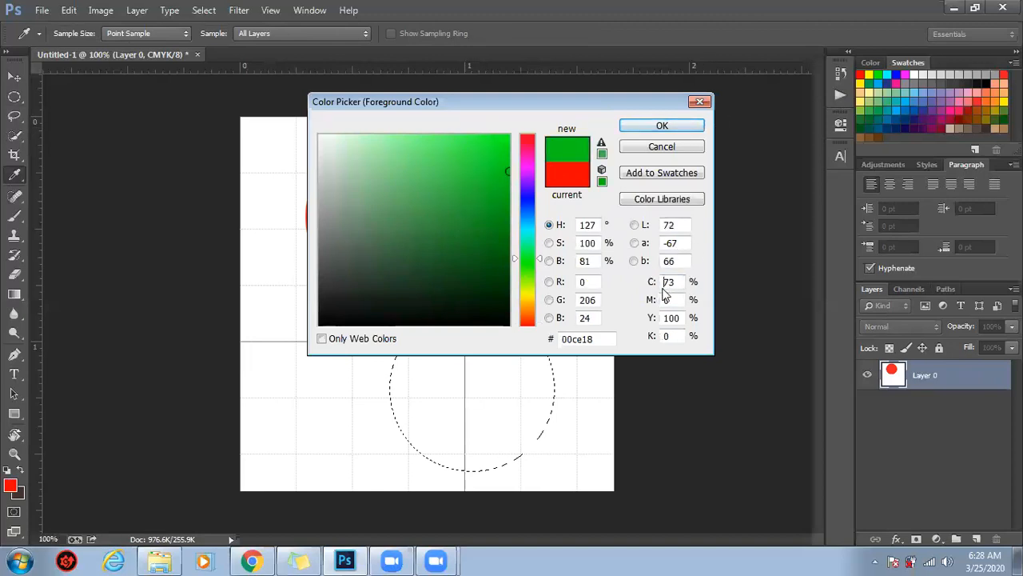
left_click_drag(640, 292, 633, 293)
type("100")
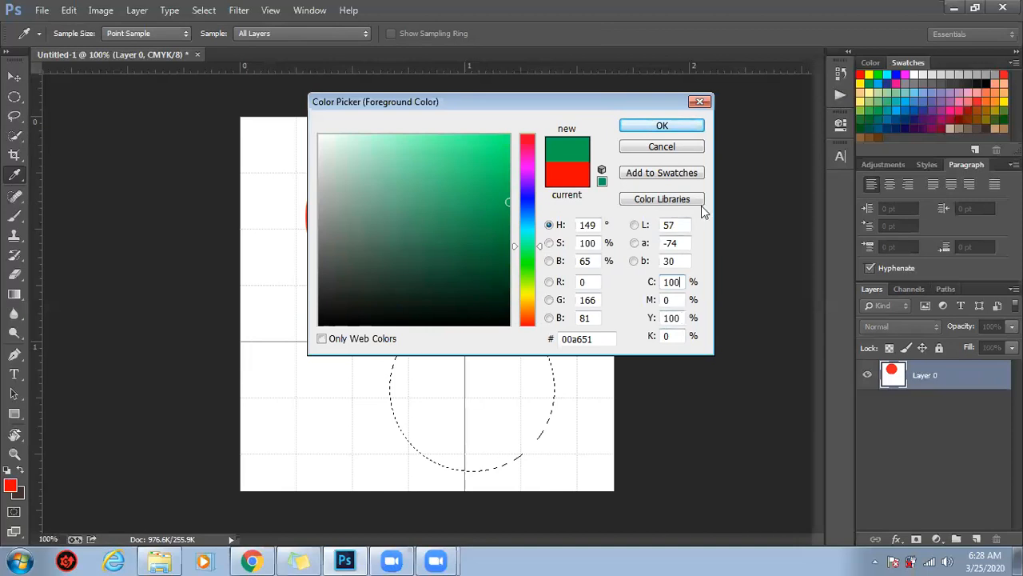
left_click(660, 126)
key("m")
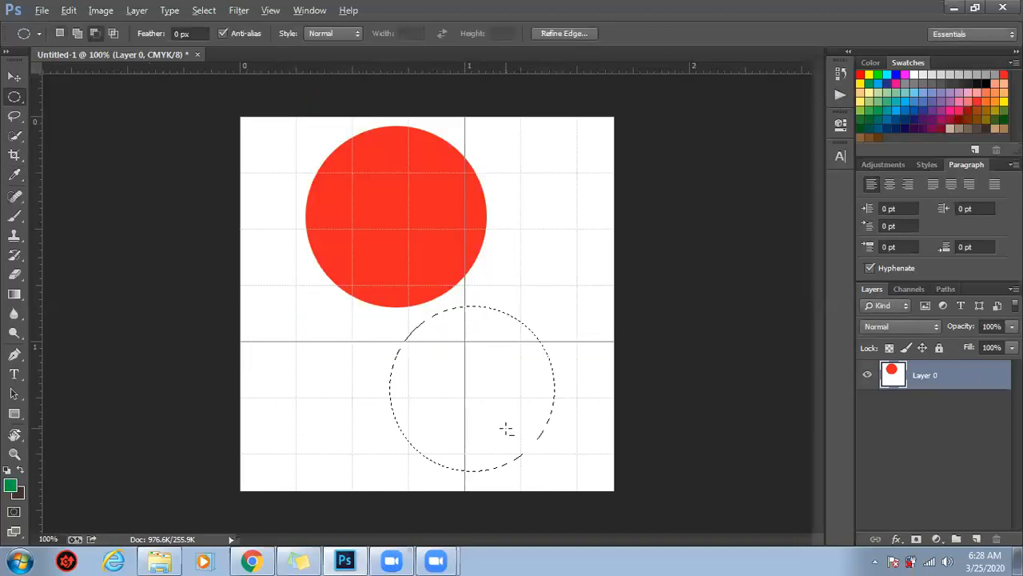
key("alt+BackSpace")
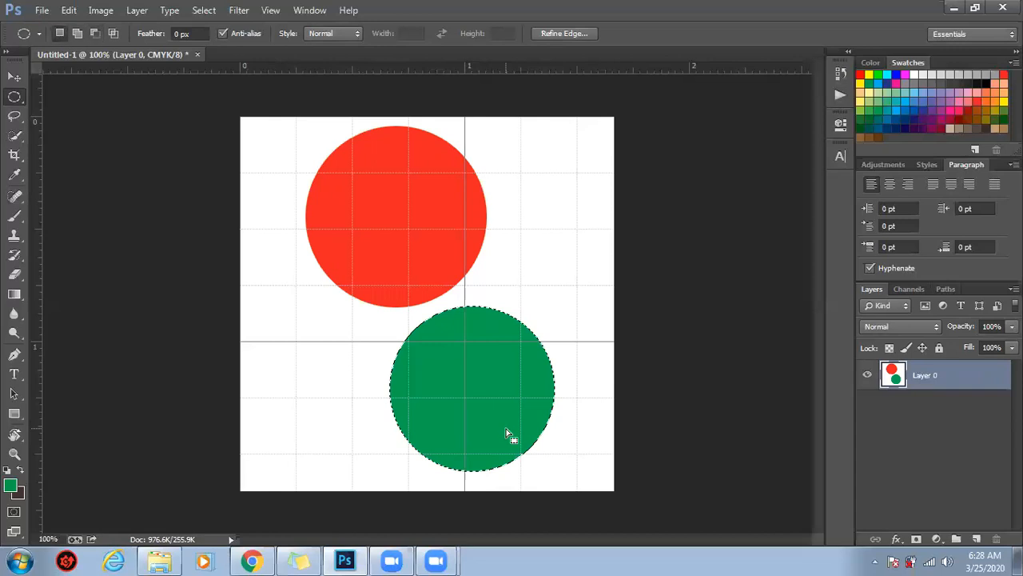
Step: Load Layer 0's contents as a selection and add a new empty layer above it
left_click(14, 78)
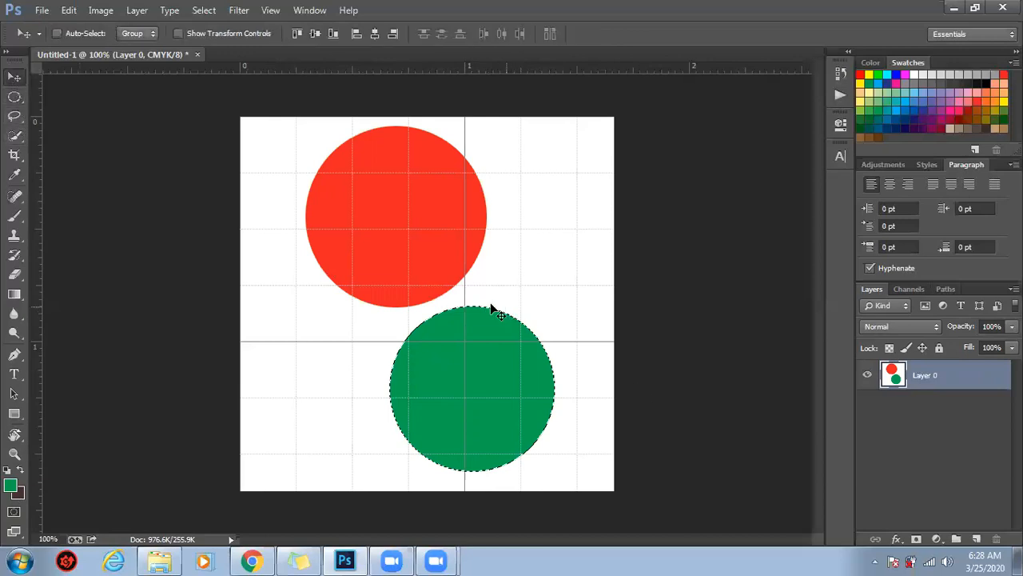
left_click(896, 377, "ctrl")
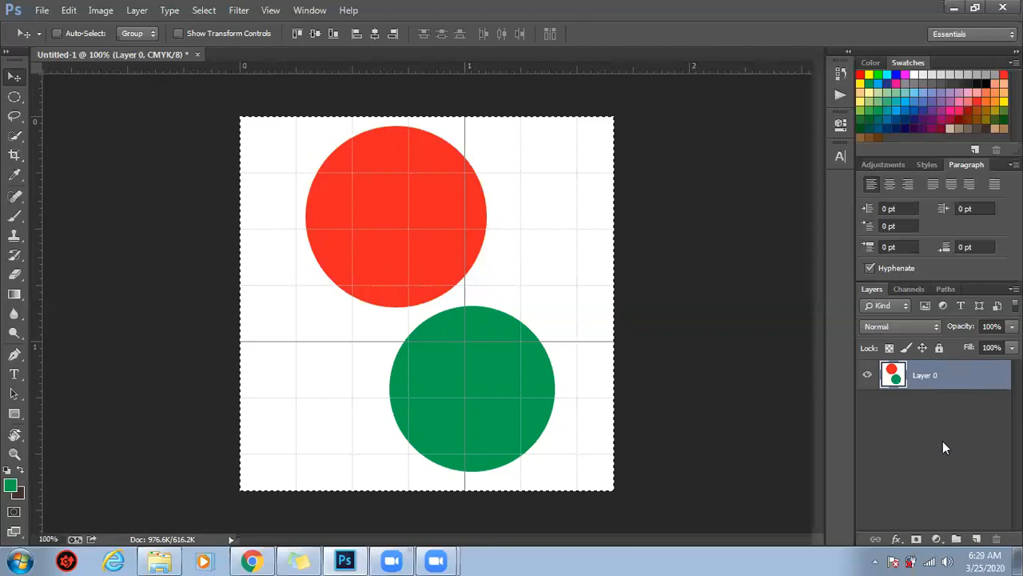
left_click(976, 538)
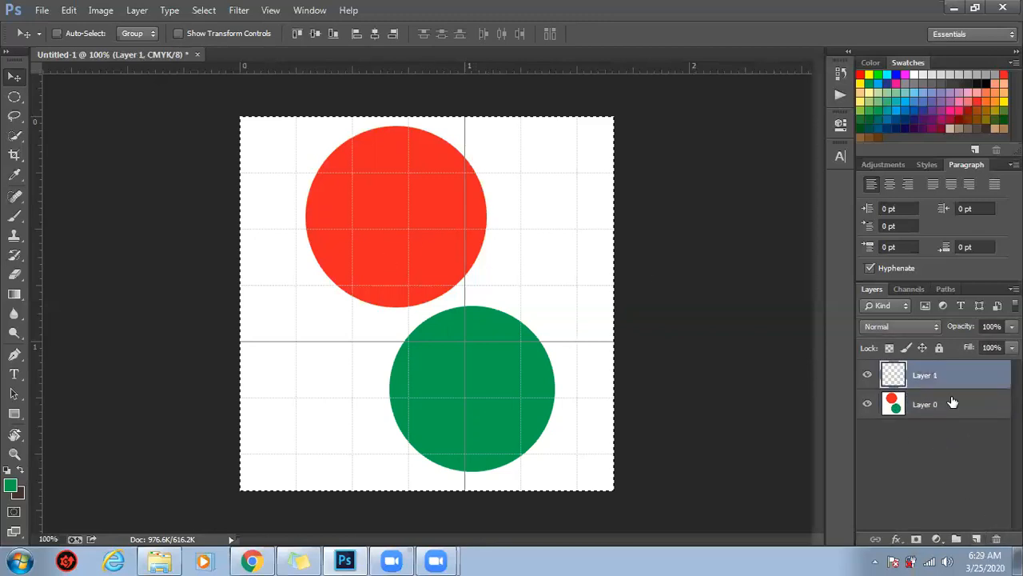
left_click(490, 216)
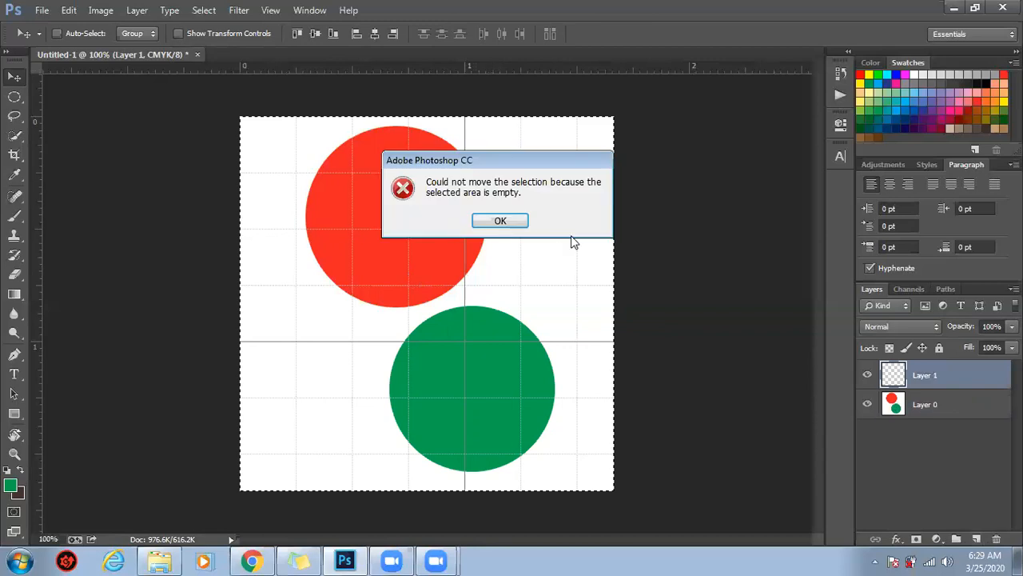
left_click(495, 221)
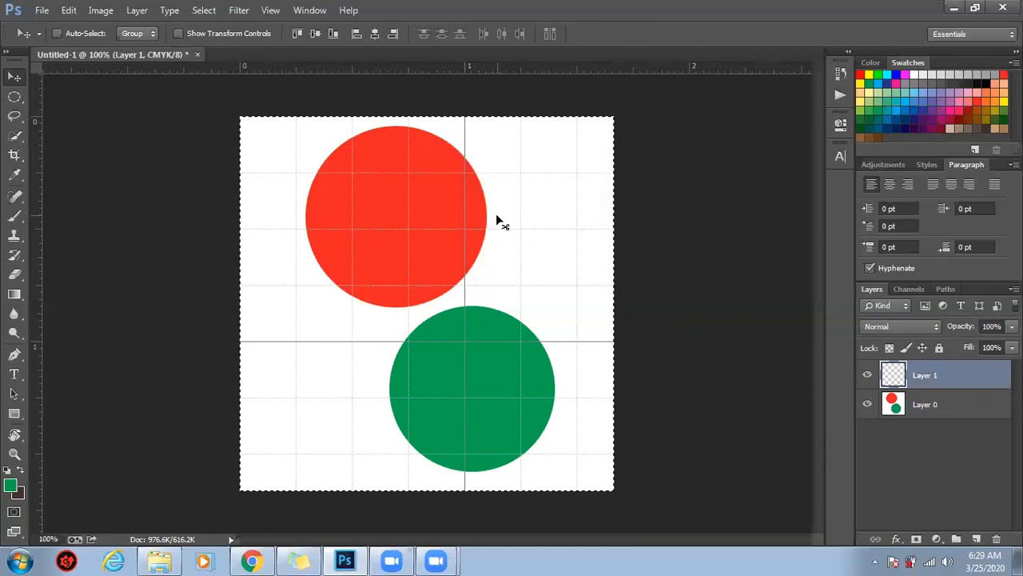
Step: Delete everything on Layer 0, deselect, and fill the layer with the dark brown background color
left_click(938, 417)
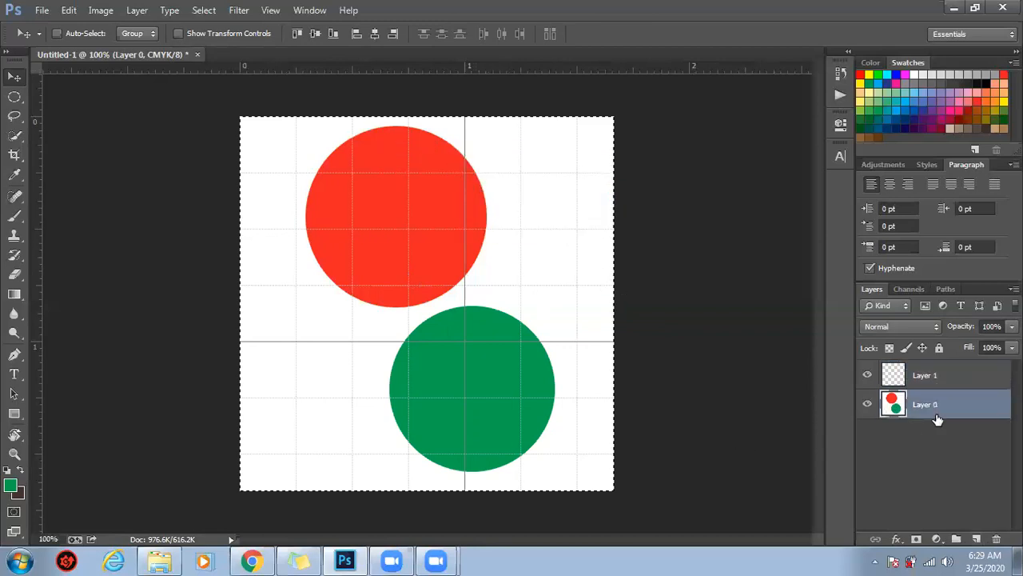
key("Delete")
key("ctrl+d")
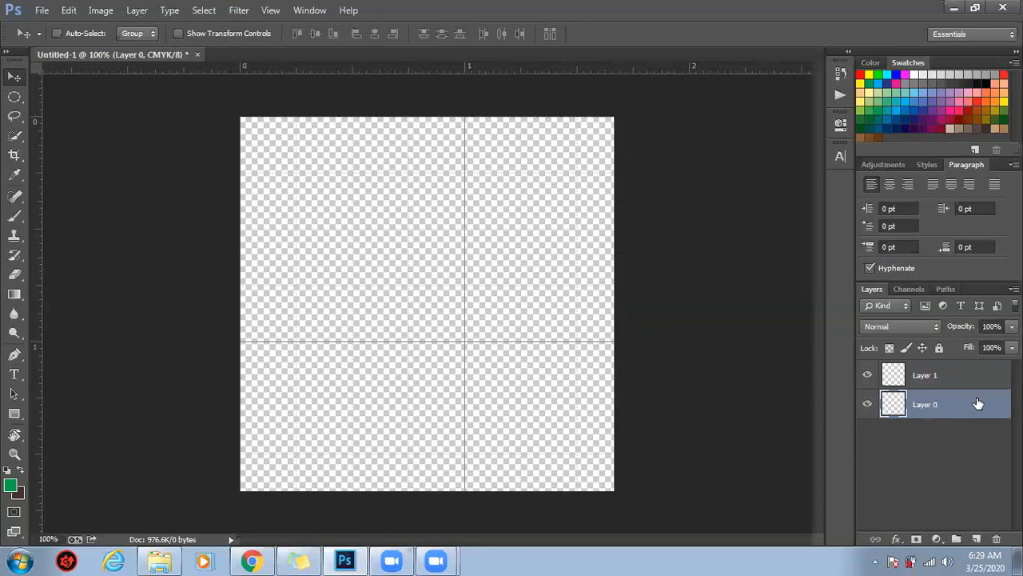
key("ctrl+BackSpace")
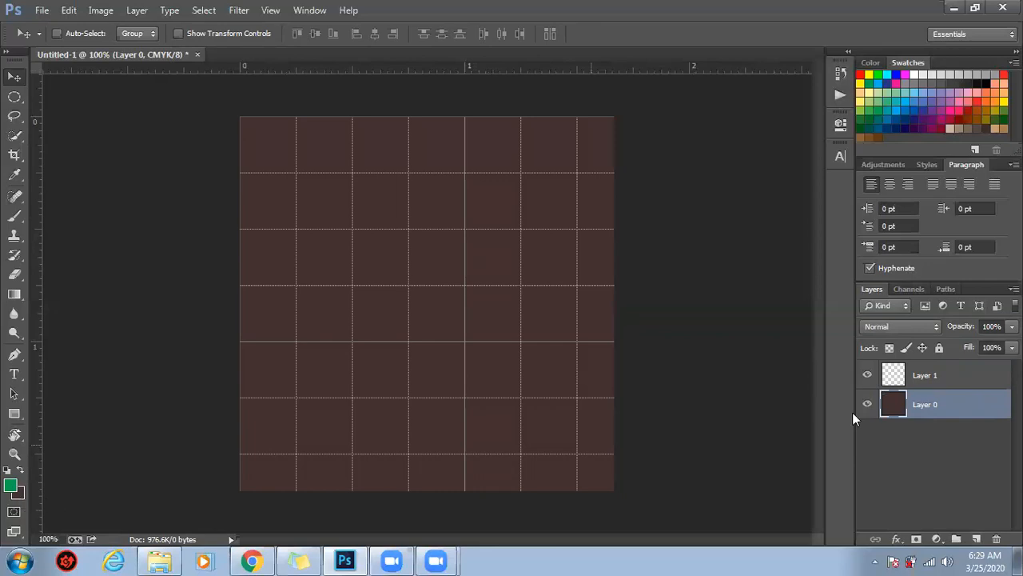
Step: Set the background color to white #ffffff and fill Layer 0 with it
left_click(23, 496)
left_click_drag(393, 229, 320, 136)
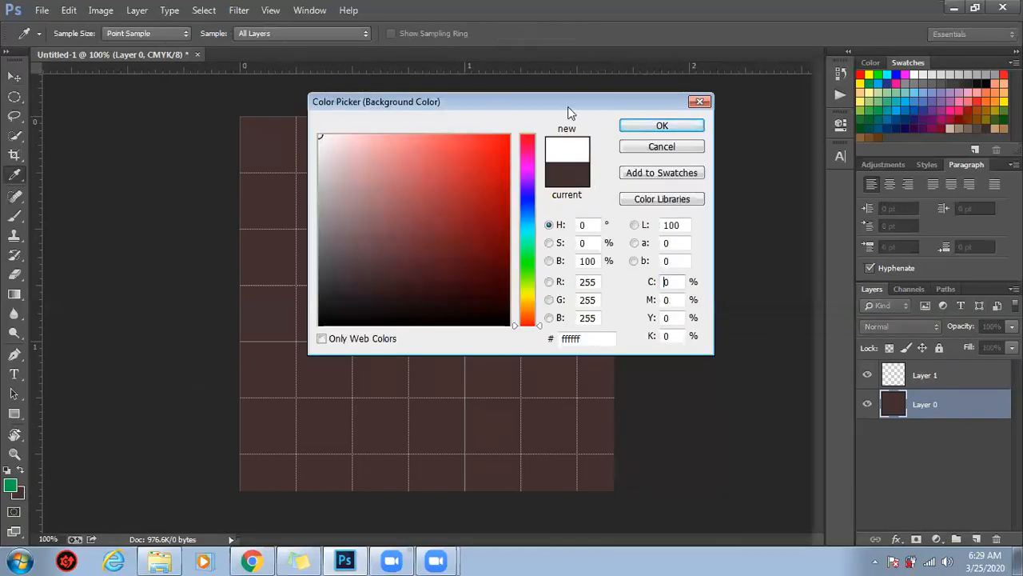
left_click(661, 126)
key("v")
key("ctrl+BackSpace")
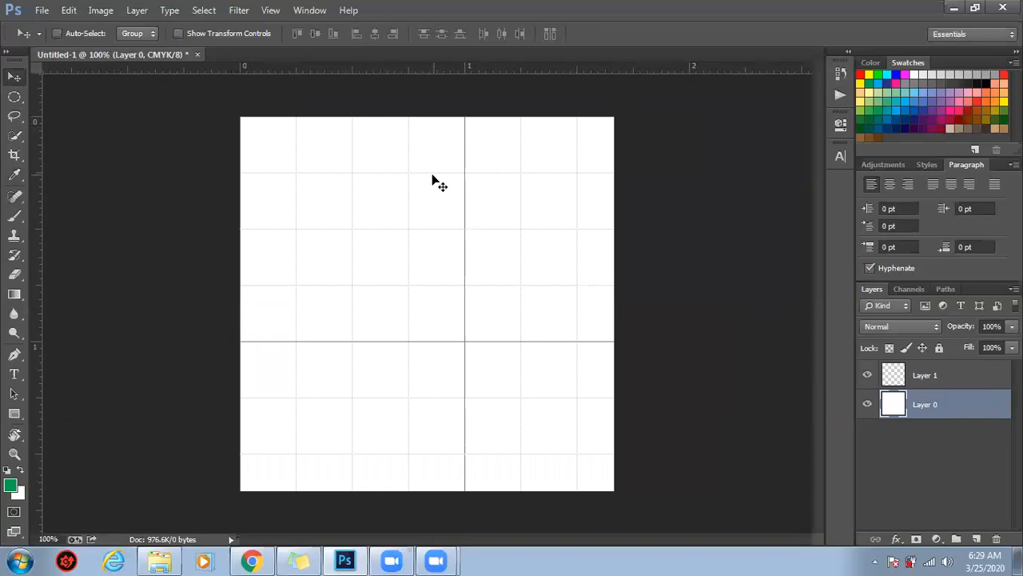
Step: Hide the canvas extras so that the grid is turned off
left_click(295, 5)
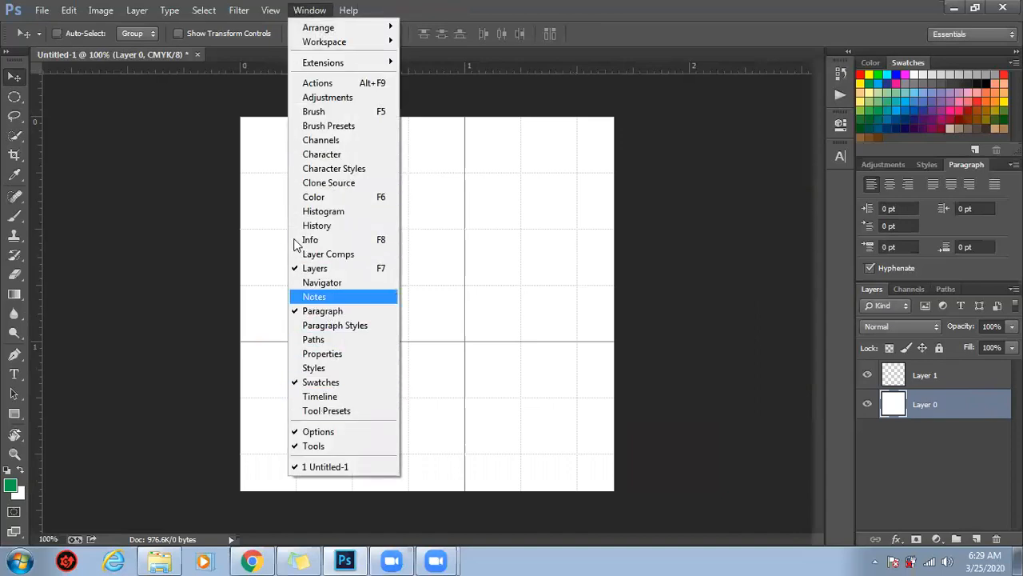
mouse_move(272, 10)
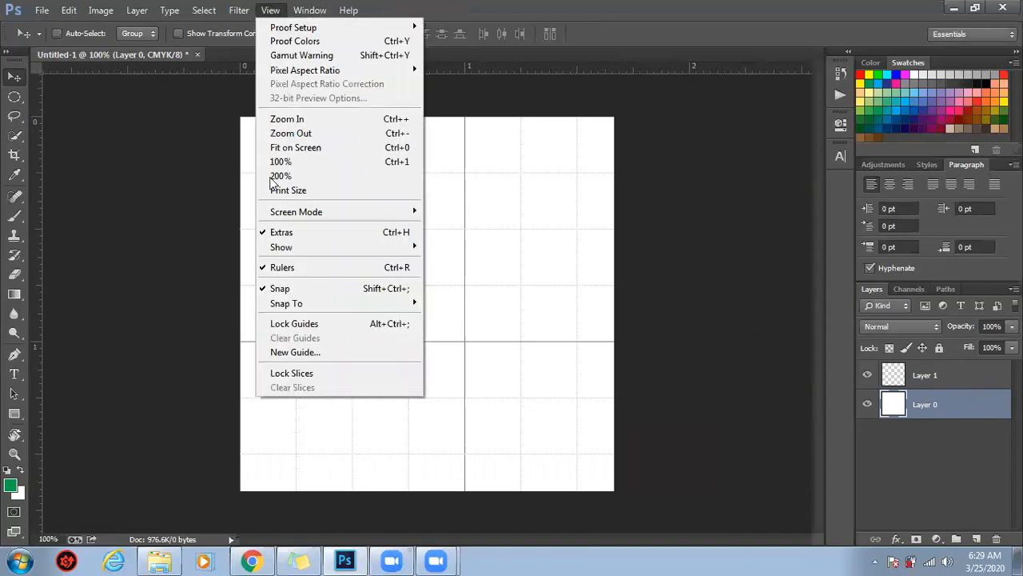
left_click(298, 231)
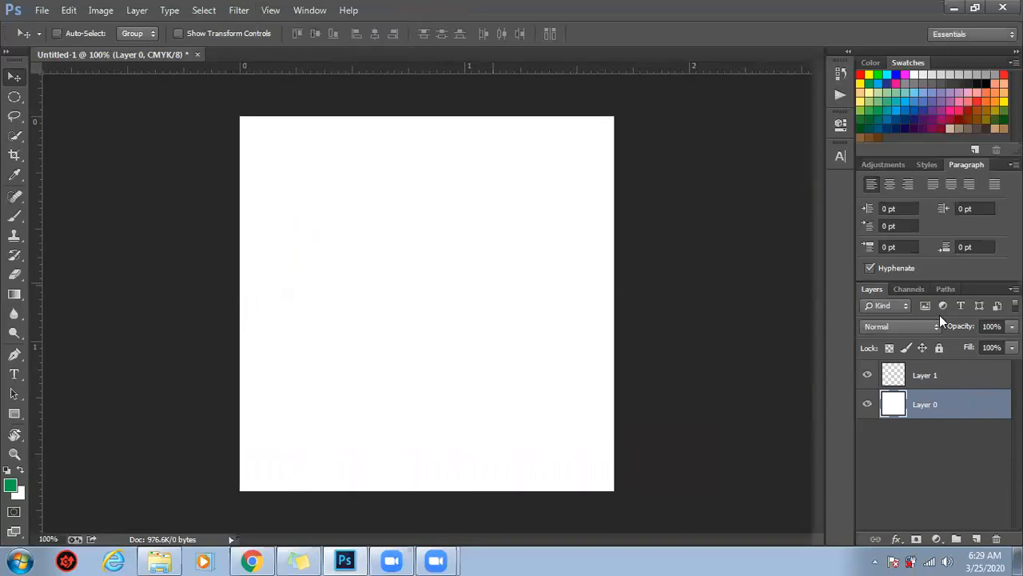
Step: Make a circular selection near the center of the canvas with Layer 1 active
left_click(940, 379)
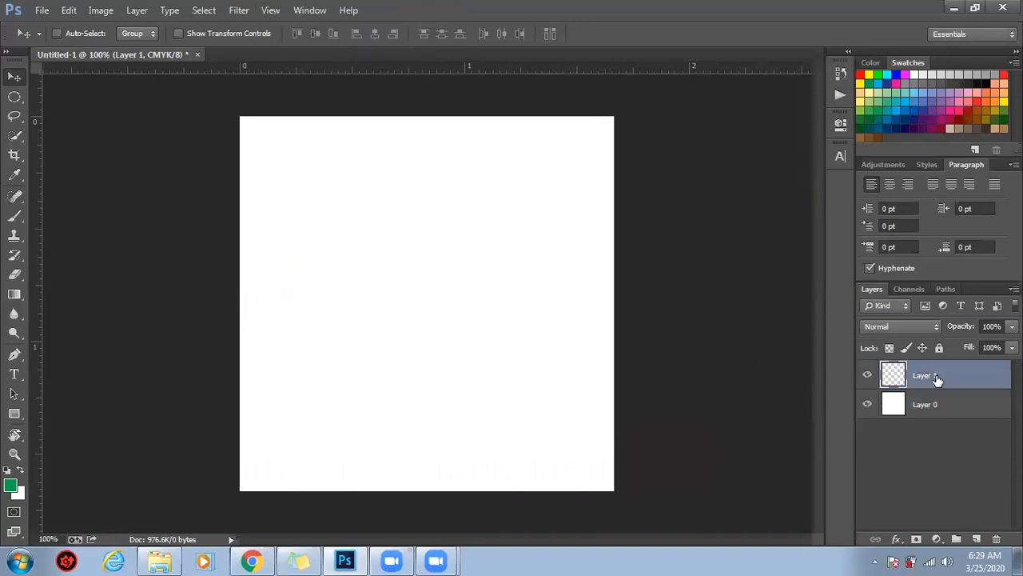
left_click(14, 96)
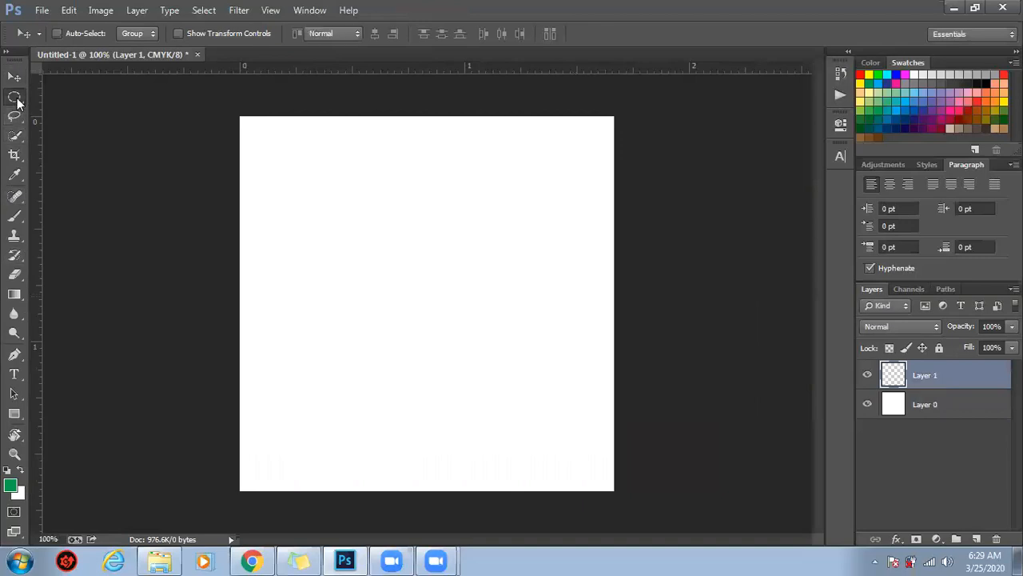
left_click_drag(372, 194, 503, 326)
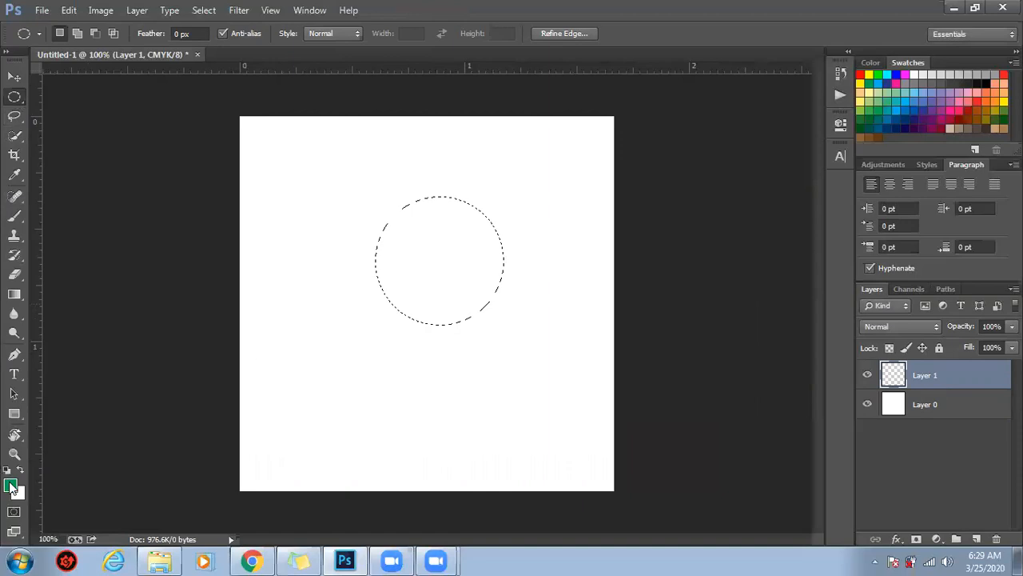
Step: Replace the circular selection with a slightly larger one placed just up and left of the canvas center
left_click_drag(448, 232, 417, 263)
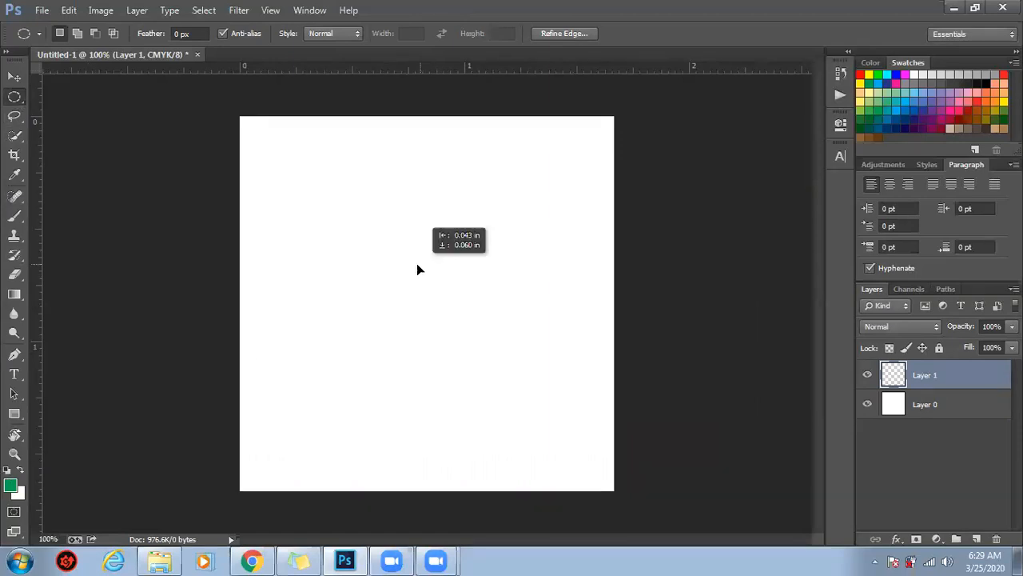
left_click_drag(340, 209, 479, 359)
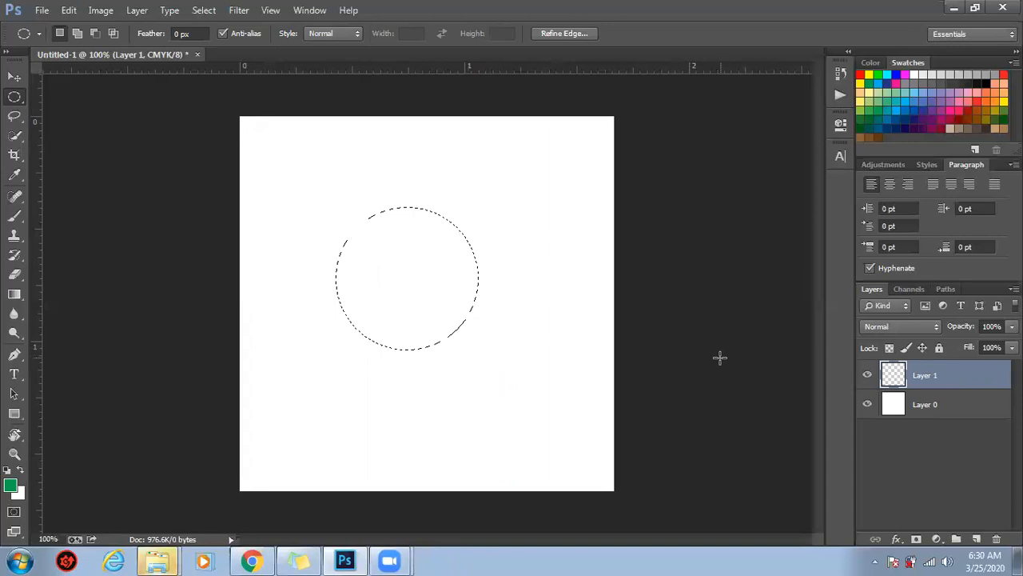
Step: Try clearing the circular area on Layer 0 and filling it with the green foreground color, and undo these changes
left_click(945, 402)
key("Delete")
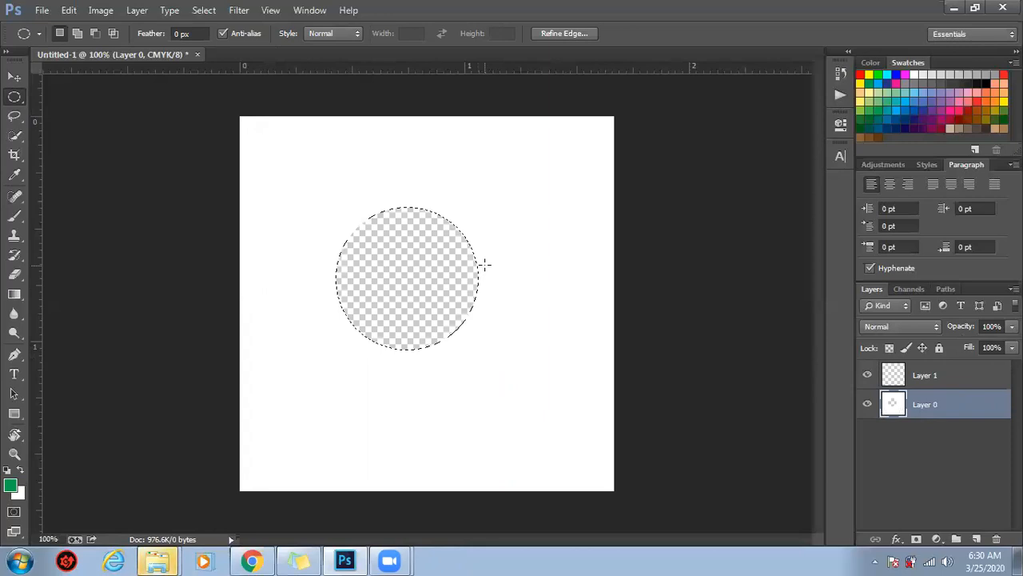
key("alt+BackSpace")
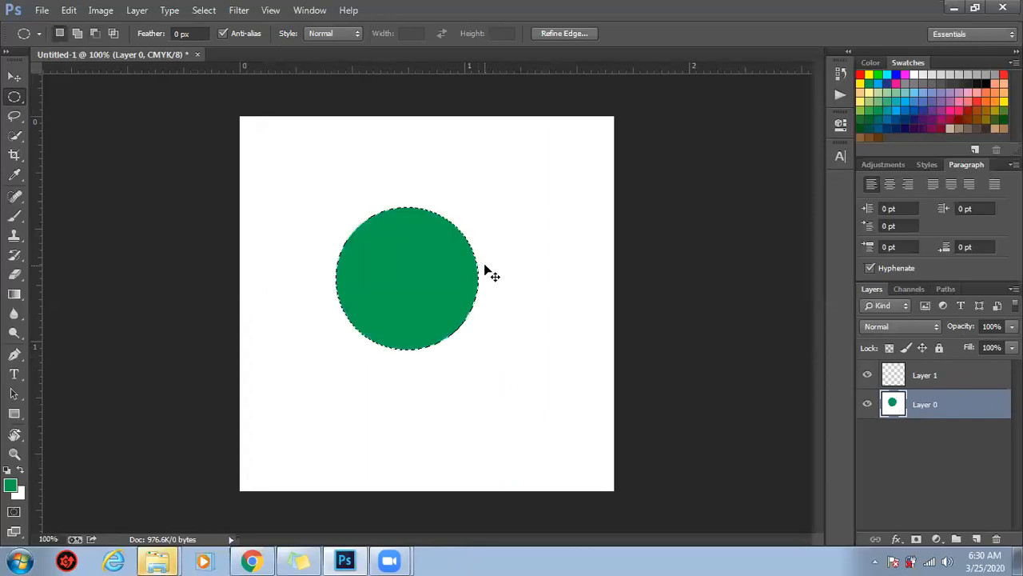
key("ctrl+alt+z")
key("ctrl+alt+z")
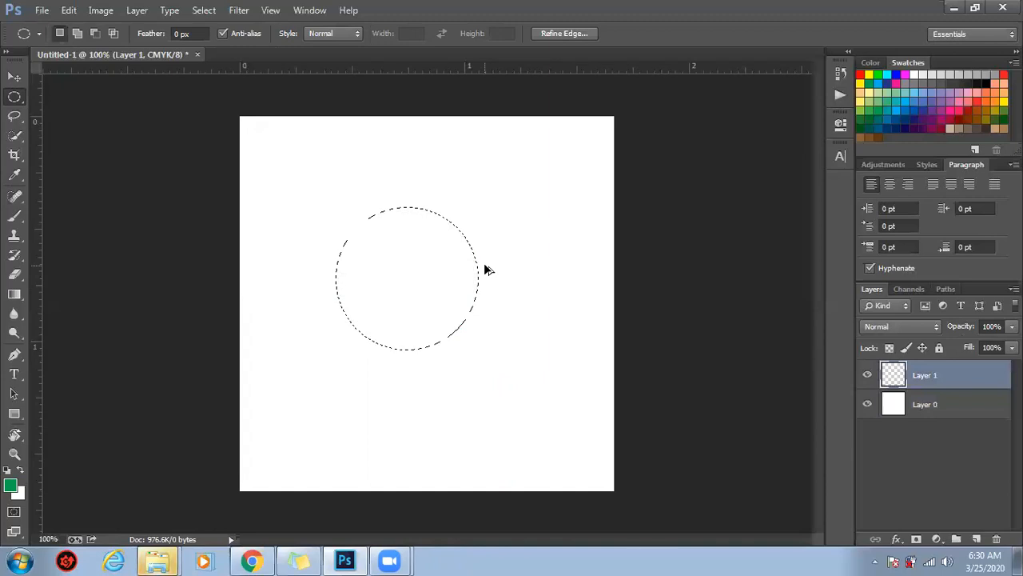
Step: Fill the circular selection on Layer 1 with the green foreground color and deselect it
key("alt+BackSpace")
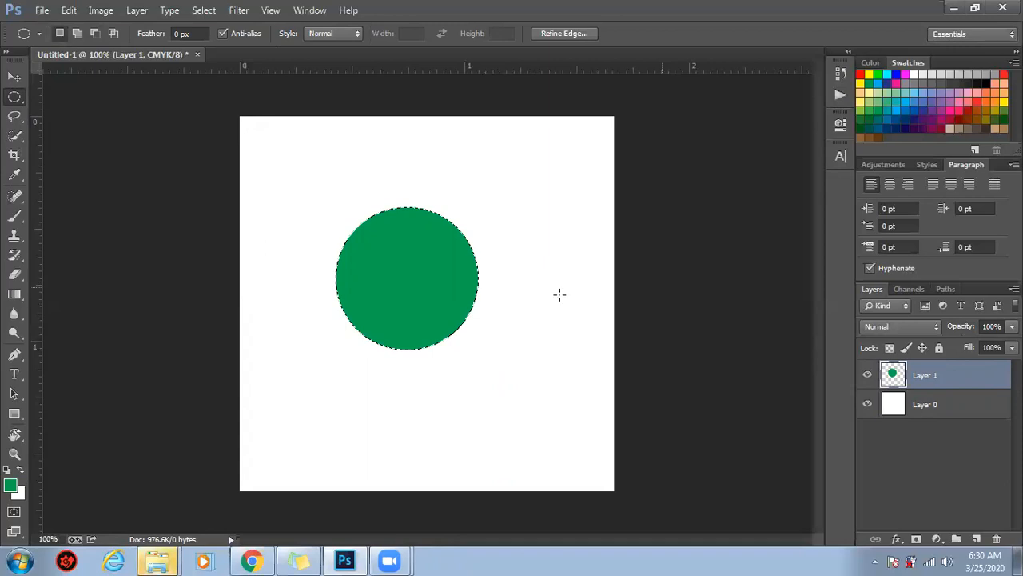
key("alt")
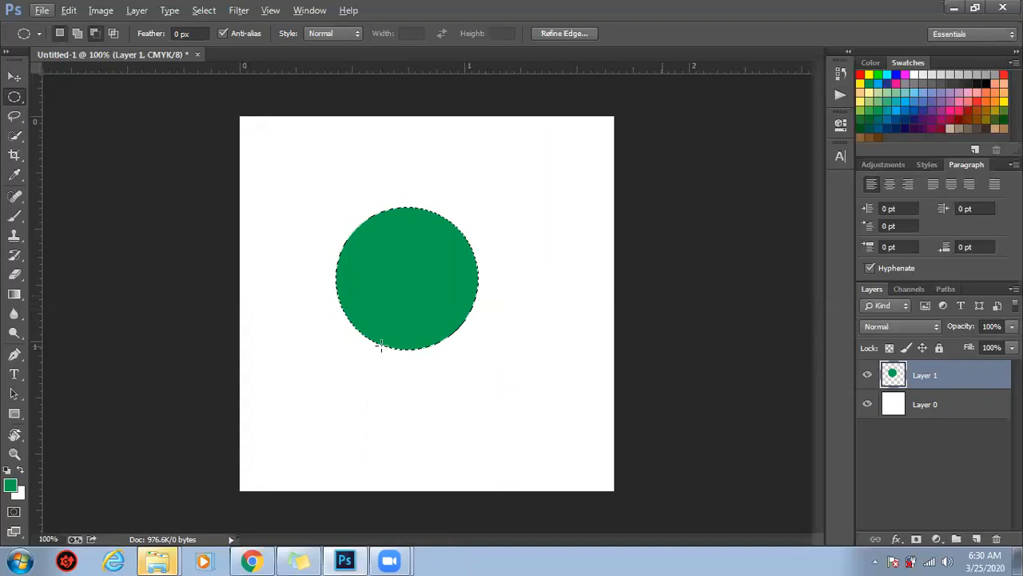
left_click(366, 236)
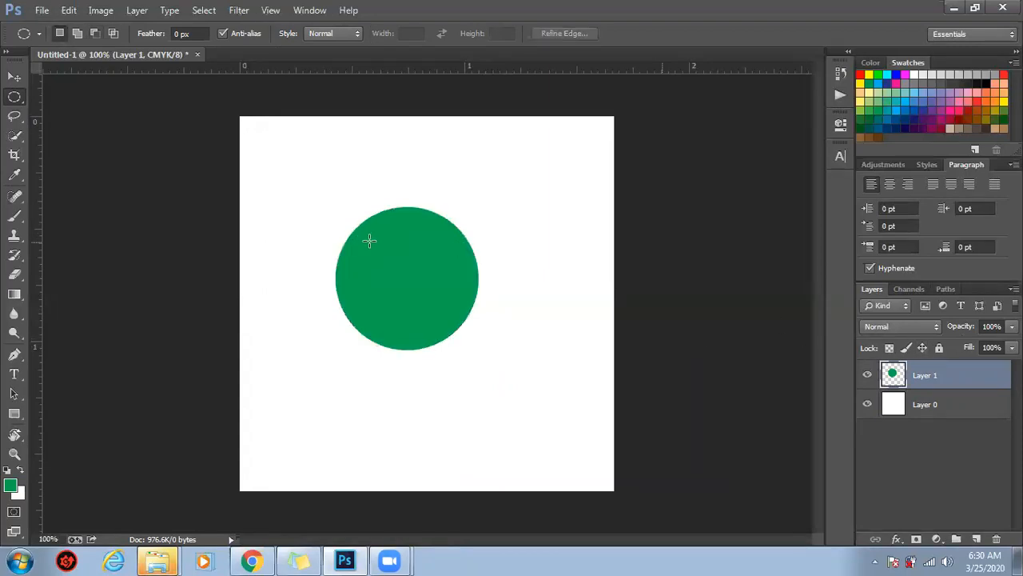
Step: Move the green circle on Layer 1 up and slightly right, close to the canvas's upper edge
key("v")
left_click_drag(440, 295, 450, 270)
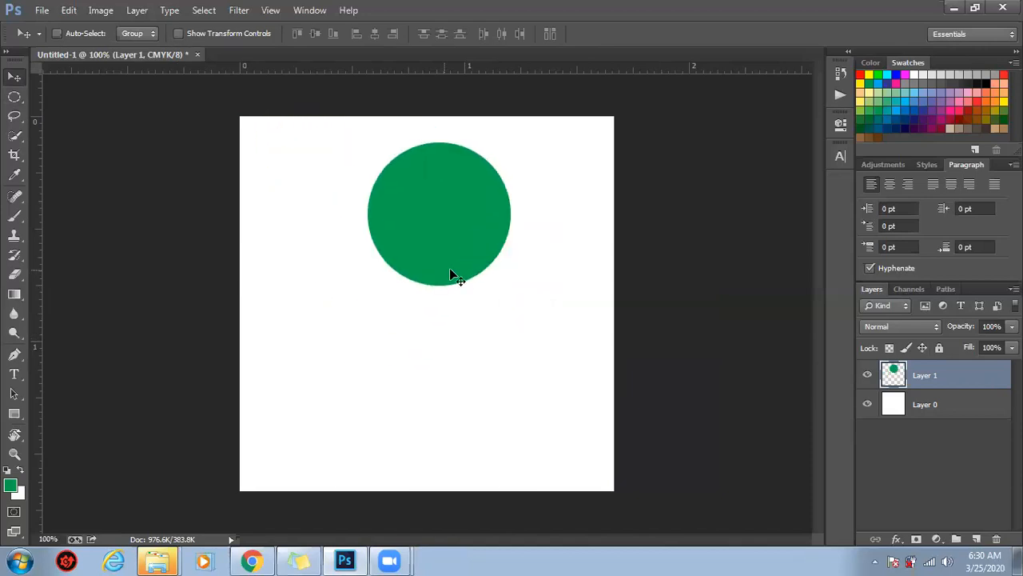
key("ctrl+t")
mouse_move(452, 235)
left_mouse_down()
mouse_move(404, 234)
mouse_move(460, 222)
left_mouse_up()
key("Return")
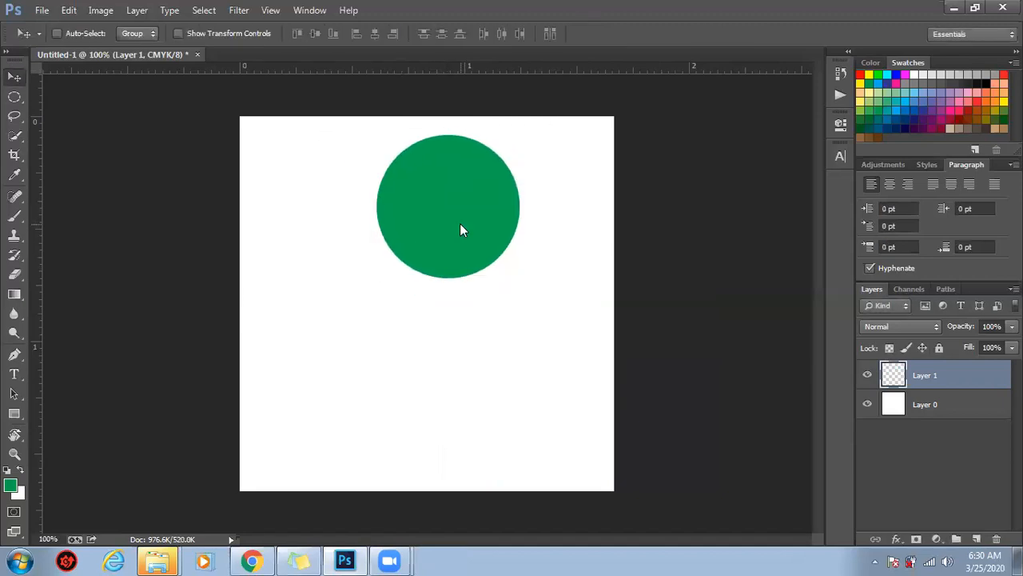
Step: Scale the green circle to about 88% of its size with Free Transform
key("ctrl+t")
left_click_drag(546, 128, 537, 134)
key("Return")
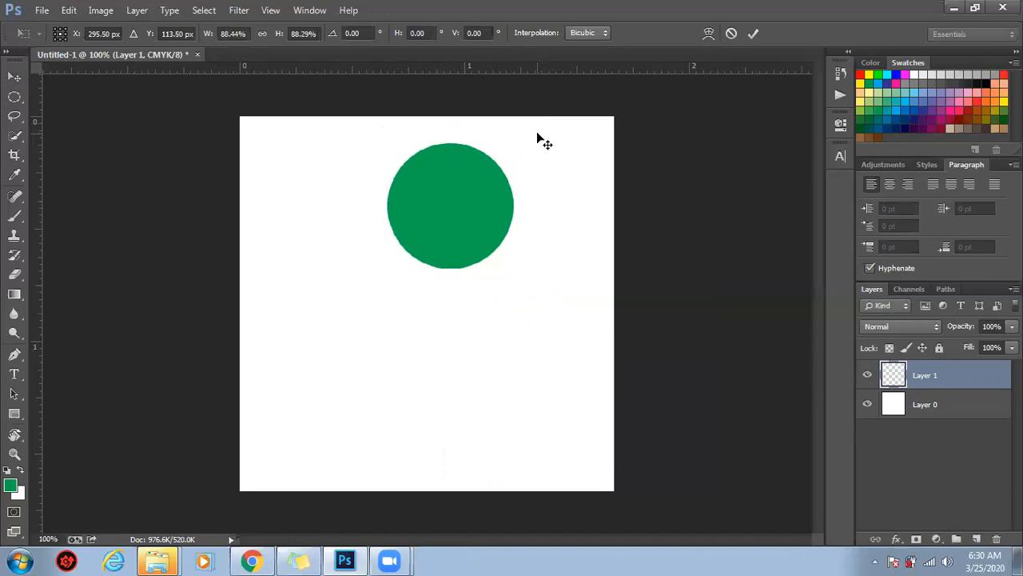
Step: Select the green circle with the Quick Selection tool and delete its fill from Layer 1
mouse_move(14, 97)
left_mouse_down()
mouse_move(72, 129)
mouse_move(128, 126)
mouse_move(133, 137)
mouse_move(84, 123)
left_mouse_up()
left_click(10, 137)
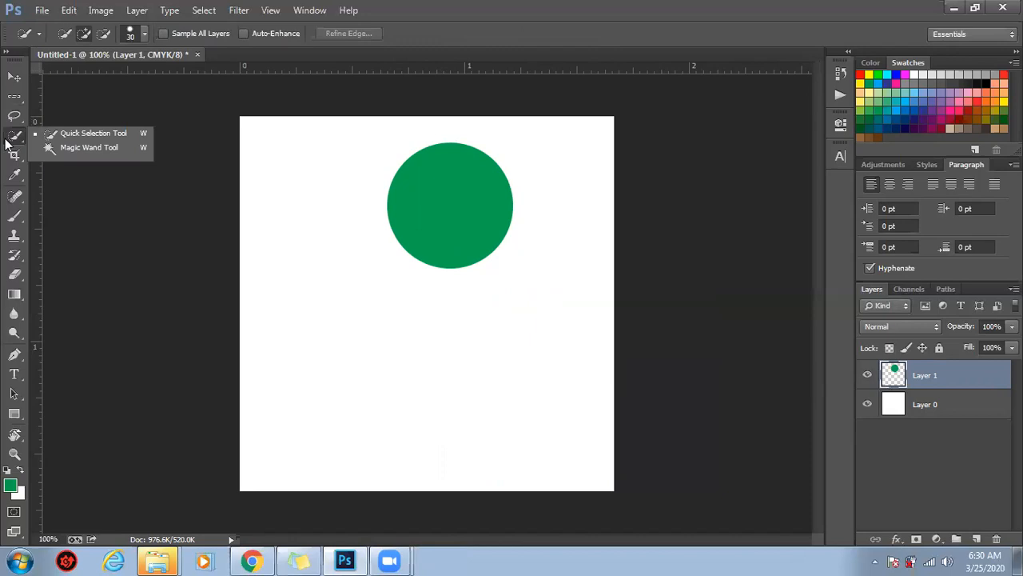
left_click(80, 134)
left_click(446, 195)
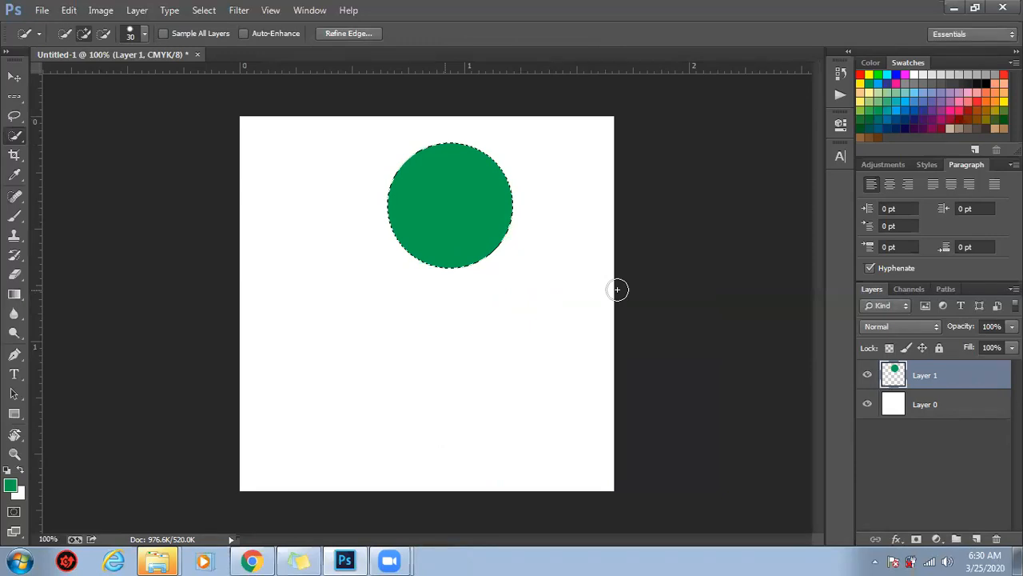
key("Delete")
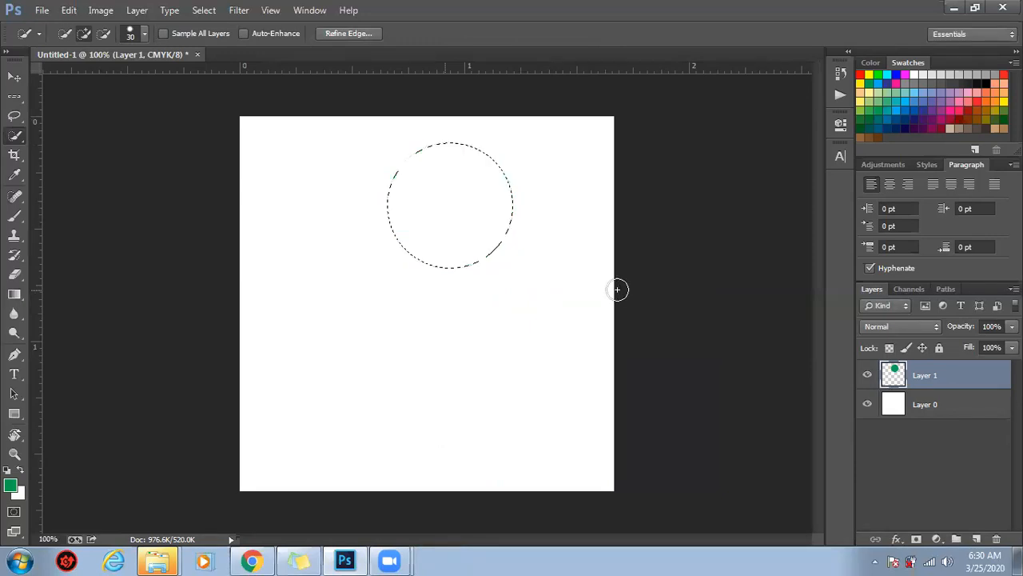
key("ctrl+z")
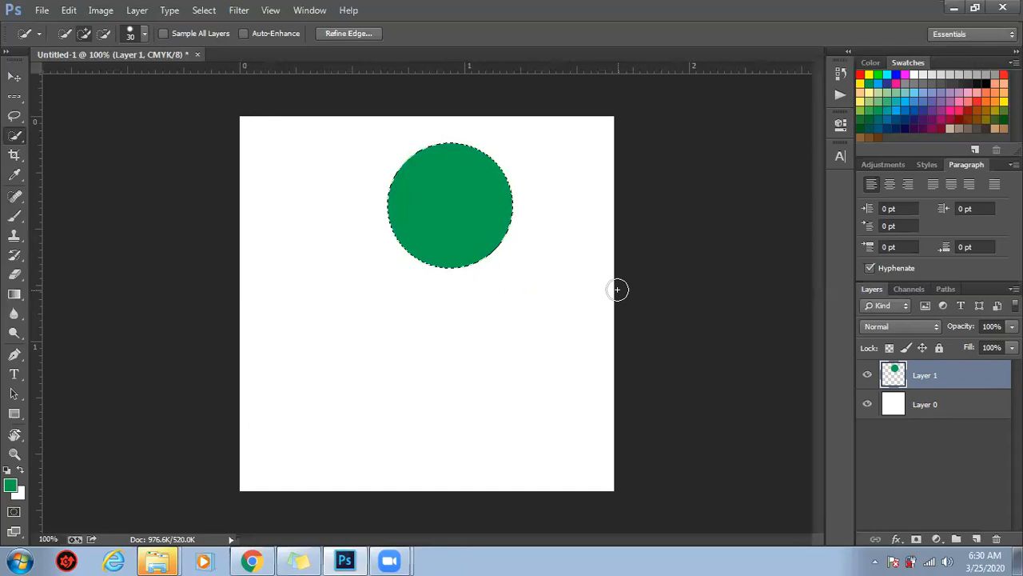
key("Delete")
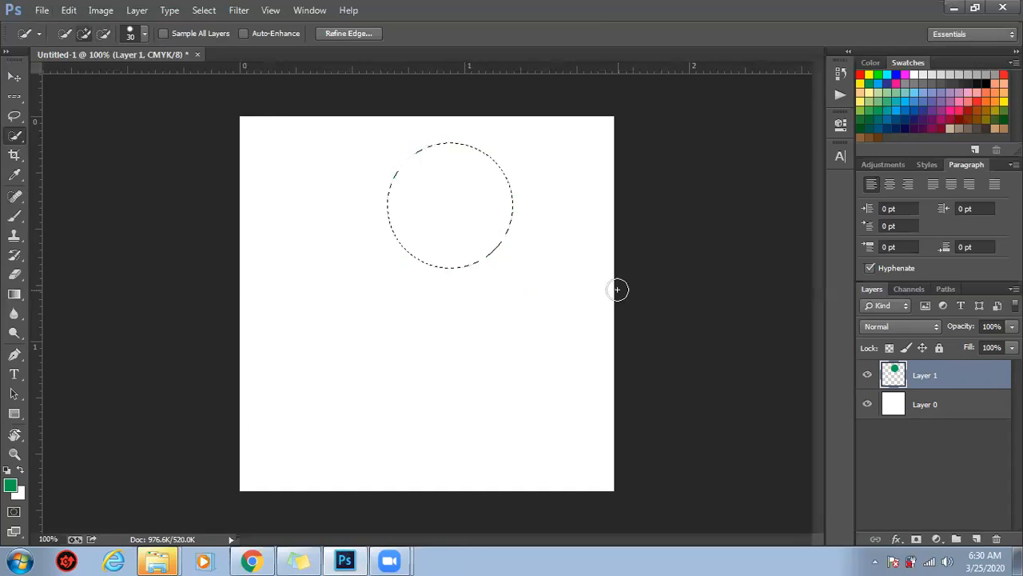
Step: Set the background color to red, fill the circular selection on Layer 1 with it, and deselect
left_click(22, 496)
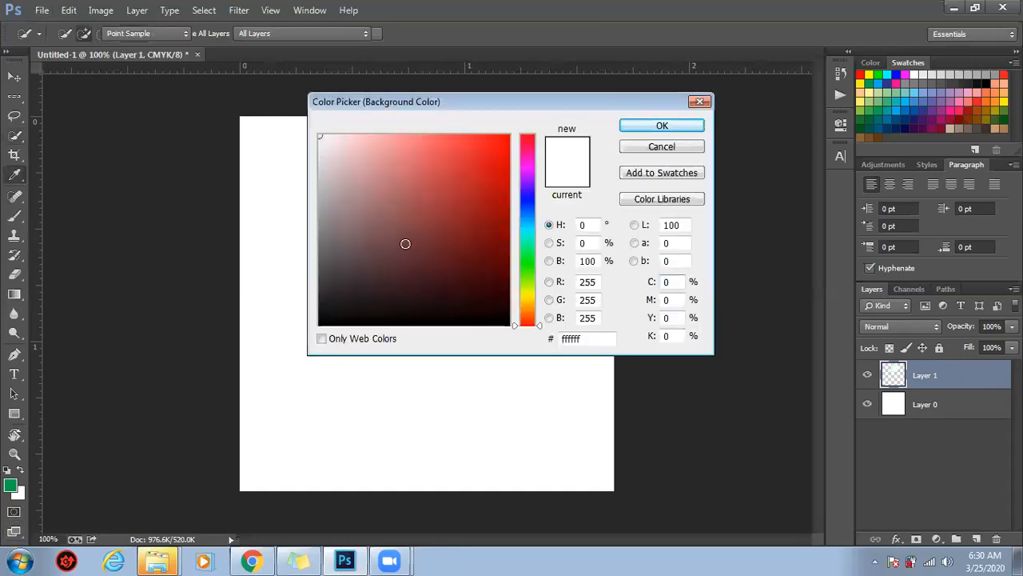
left_click(439, 216)
left_click(477, 199)
left_click(665, 120)
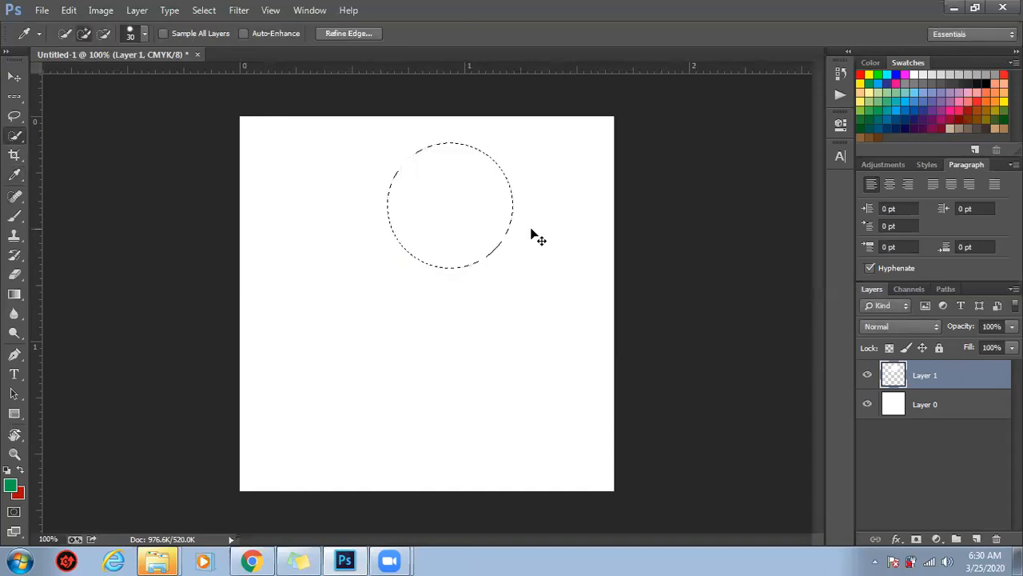
key("ctrl+BackSpace")
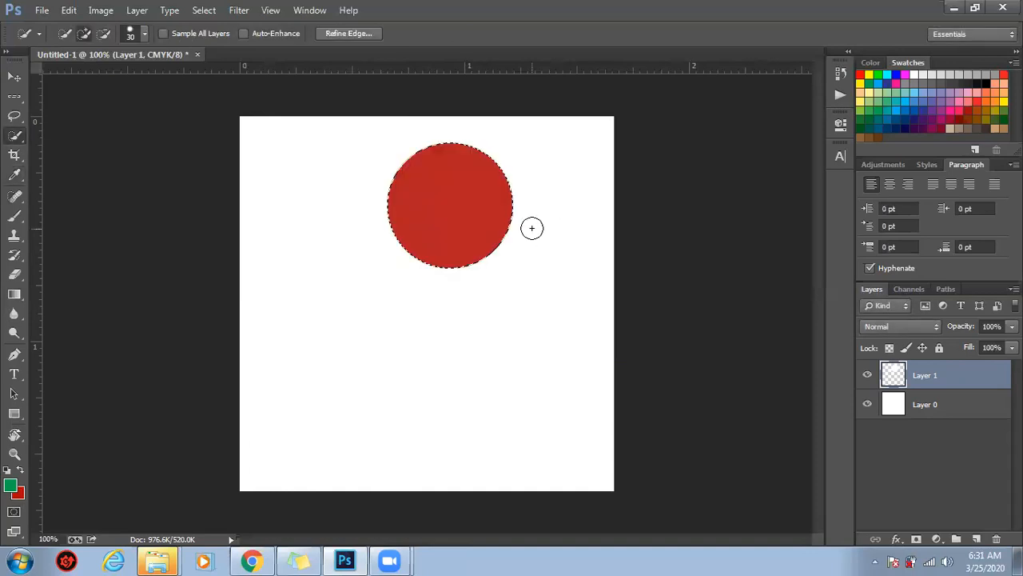
key("ctrl+d")
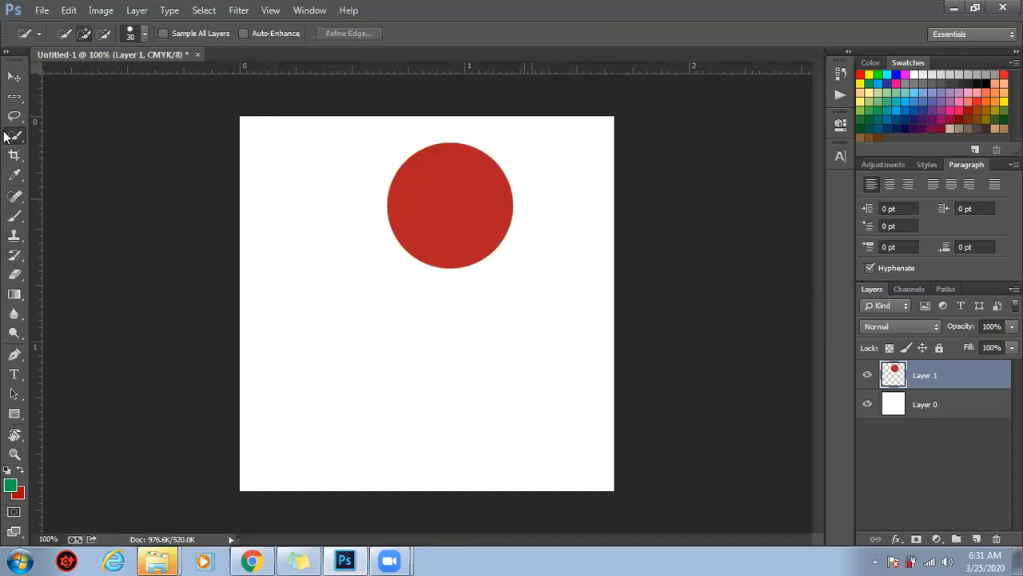
Step: Select the red circle with the Magic Wand tool, try filling it with the green foreground color, undo the fill, and deselect
left_click(6, 136)
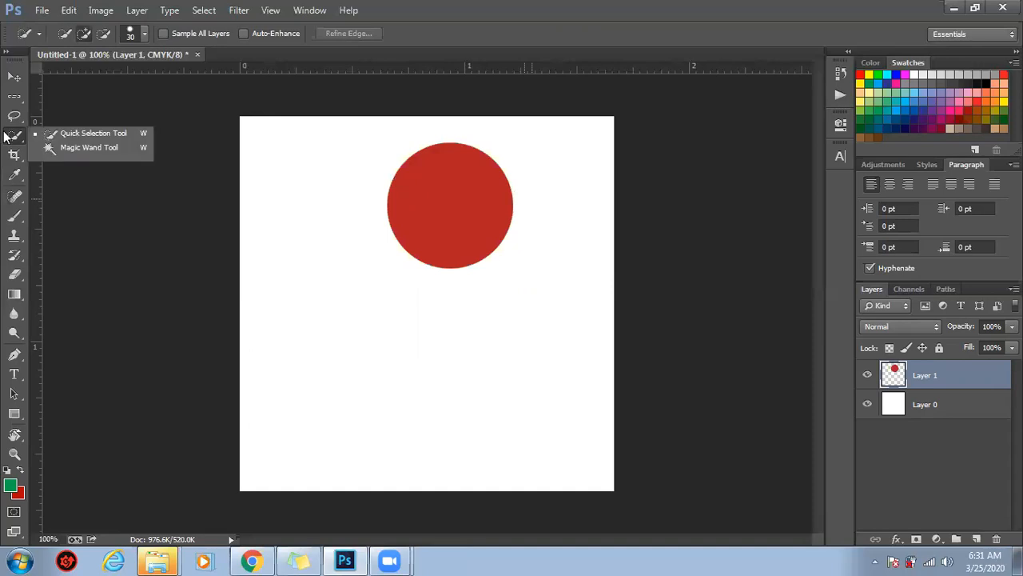
left_click(82, 147)
left_click(449, 230)
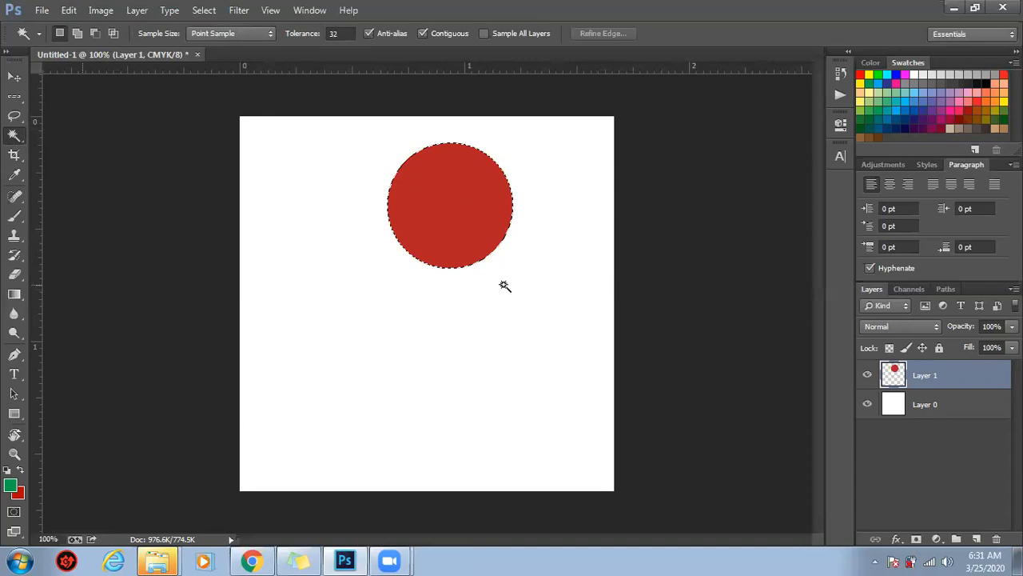
key("alt+BackSpace")
key("ctrl+z")
key("ctrl+d")
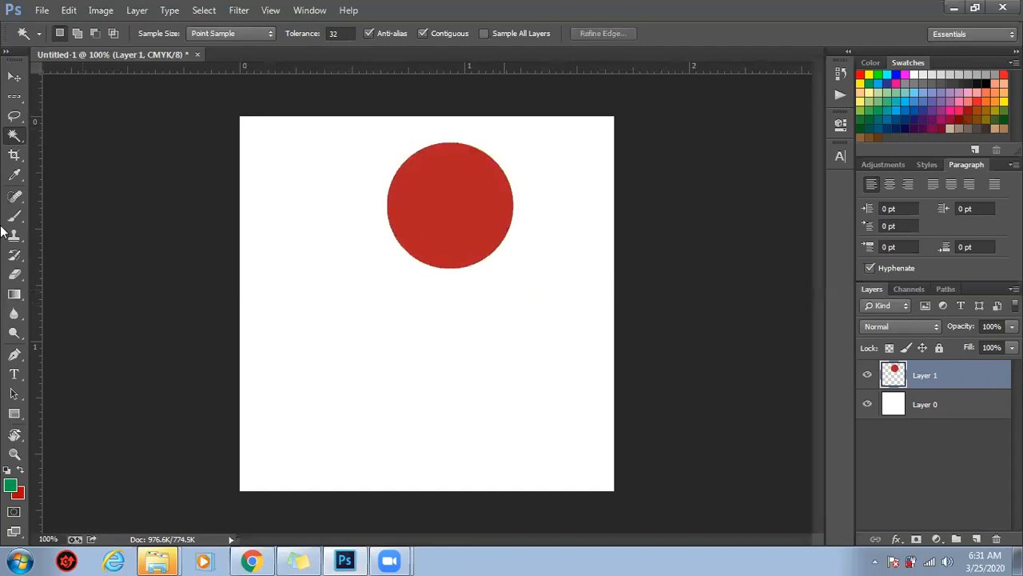
Step: Crop away the lower part and a strip on the left of the canvas, leaving a landscape rectangle around the red circle
left_click(13, 156)
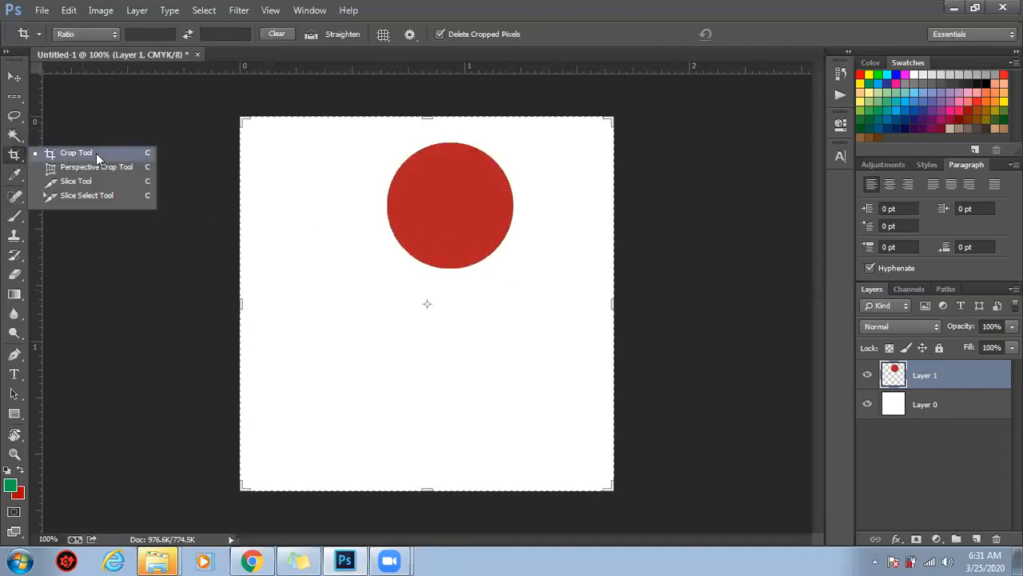
left_click(84, 149)
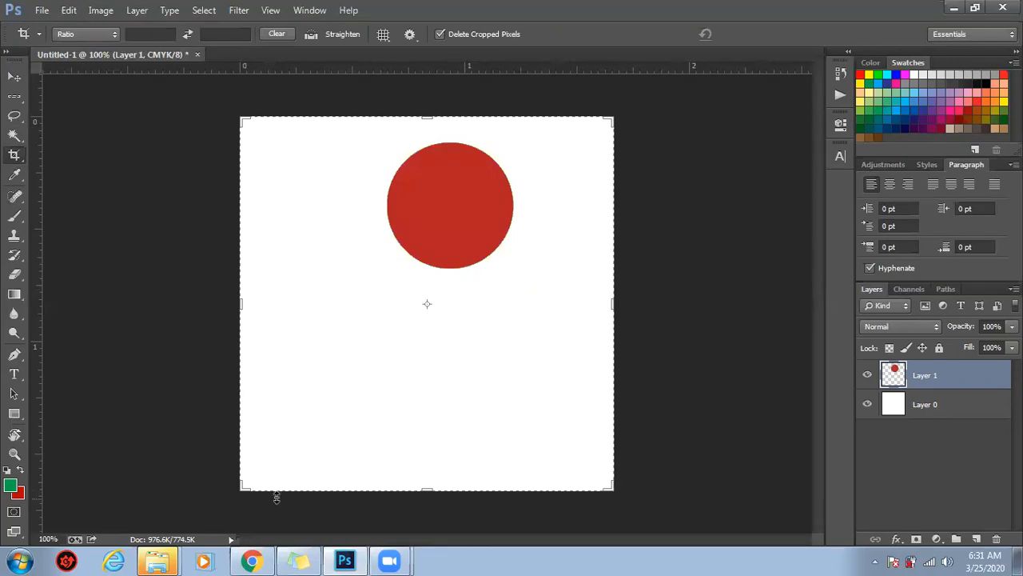
left_click_drag(427, 491, 441, 399)
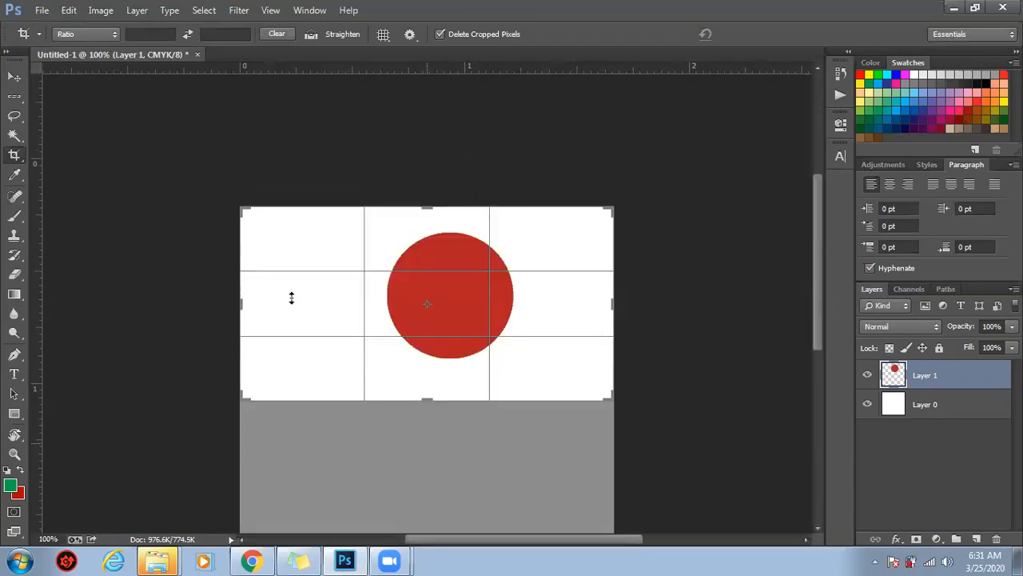
left_click_drag(241, 302, 272, 304)
key("Return")
Step: Try shifting the crop area again, and leave the Crop tool for the Move tool without applying the pending crop
left_click_drag(281, 227, 281, 245)
left_click_drag(385, 263, 395, 282)
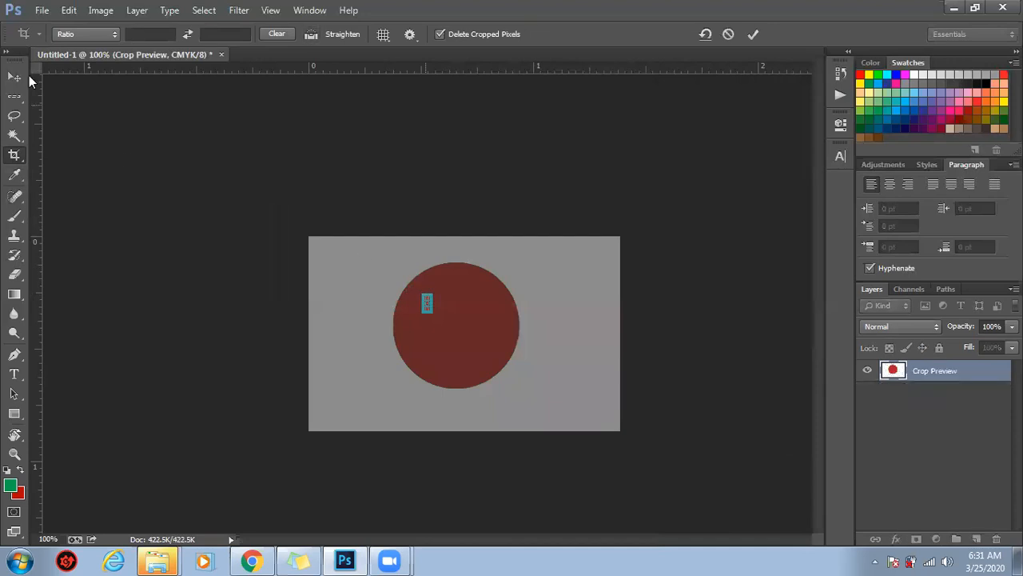
left_click(14, 76)
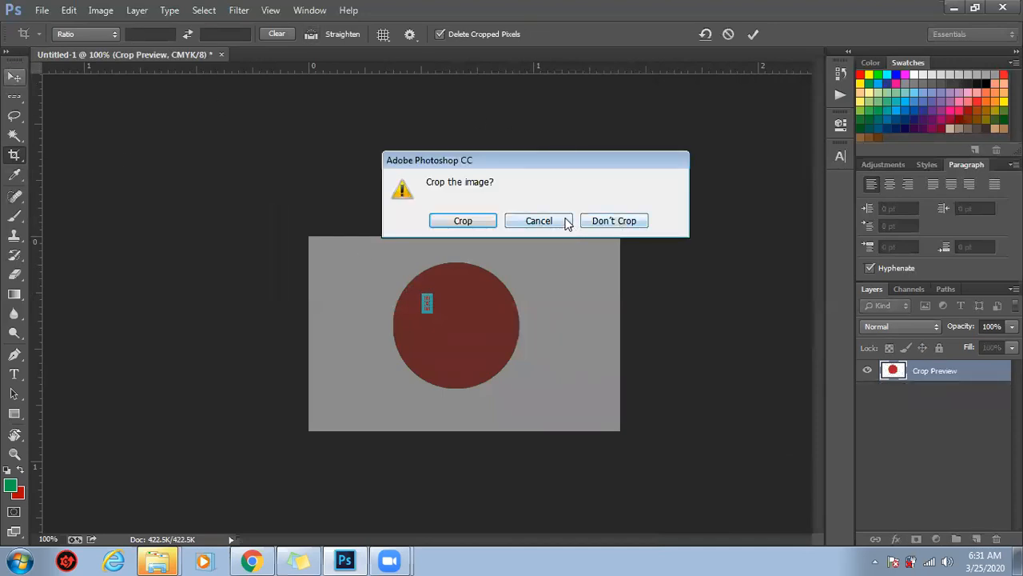
left_click(540, 221)
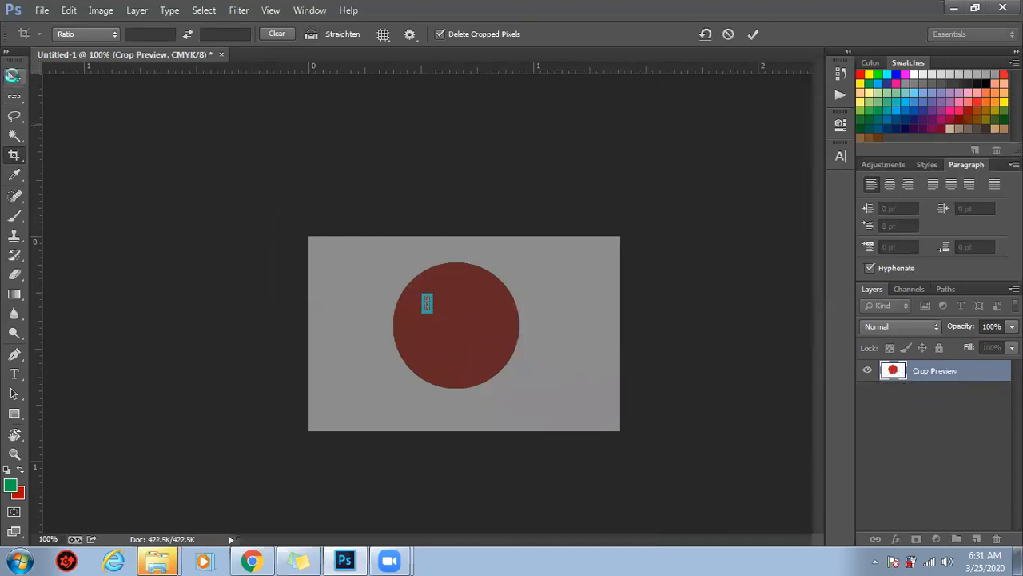
left_click(14, 76)
left_click(624, 226)
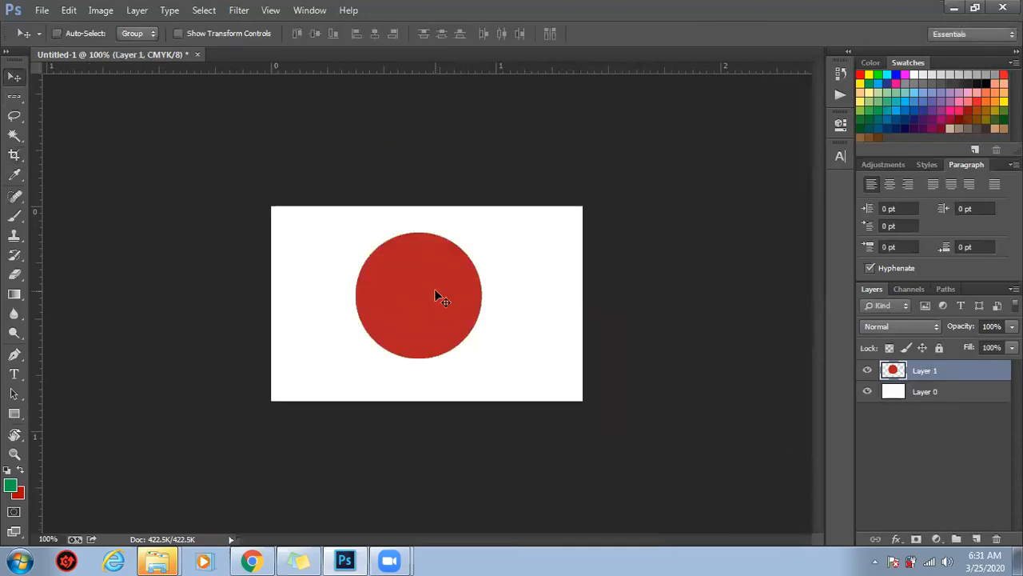
Step: Select both Layer 0 and Layer 1 and align them by their horizontal and vertical centers
left_click(959, 391)
left_click(951, 372, "shift")
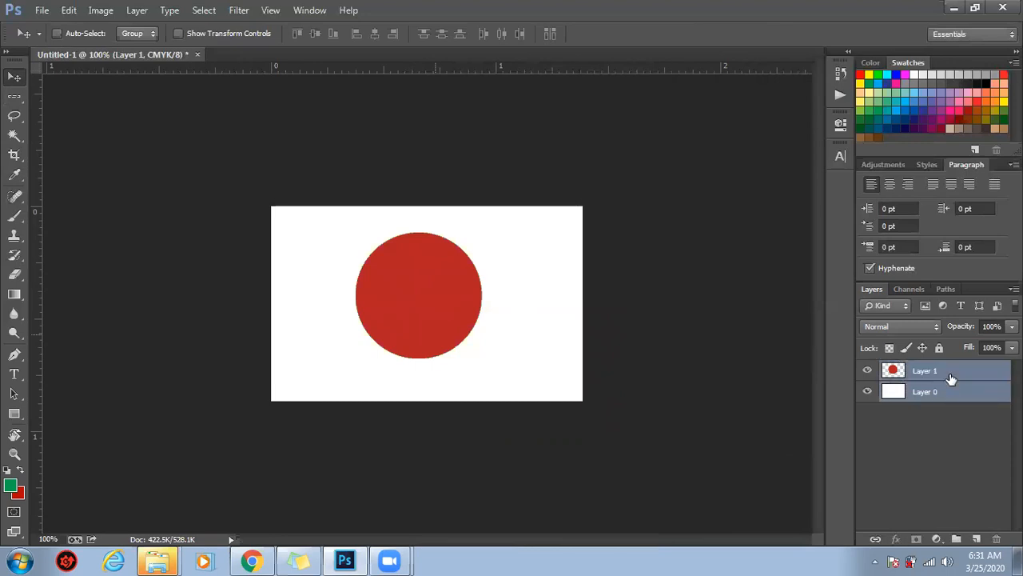
left_click(375, 38)
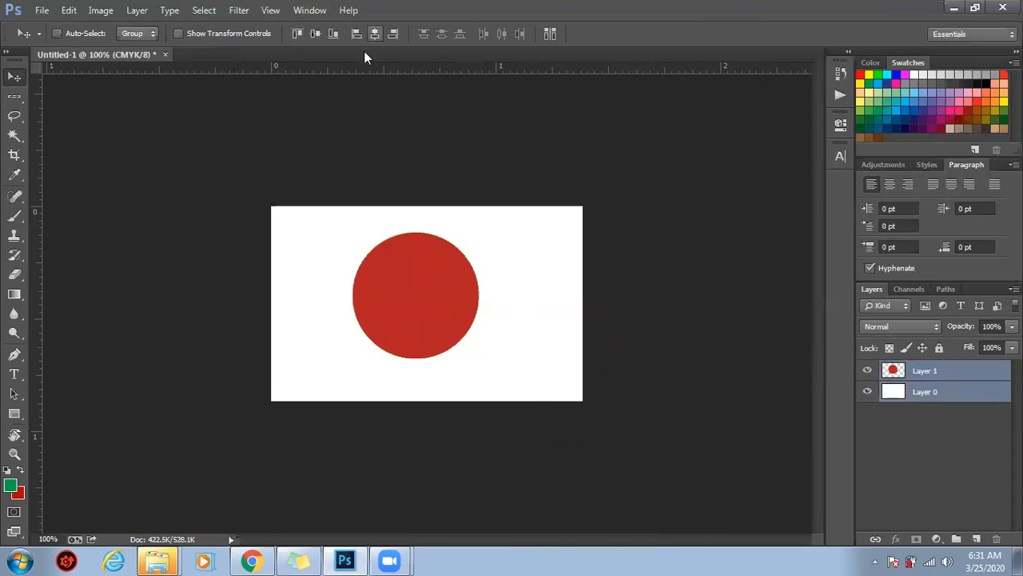
left_click(316, 35)
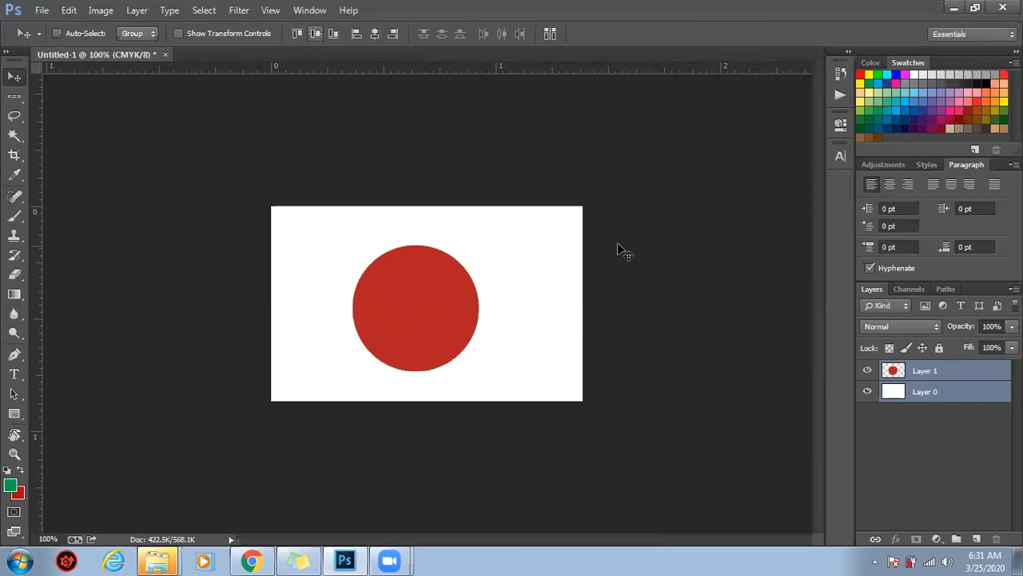
left_click(374, 35)
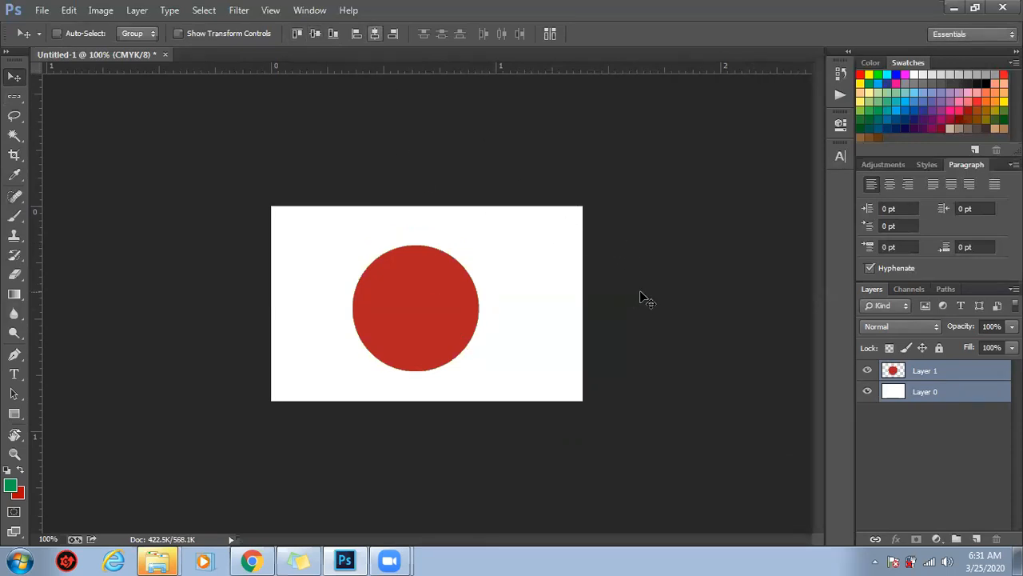
key("alt")
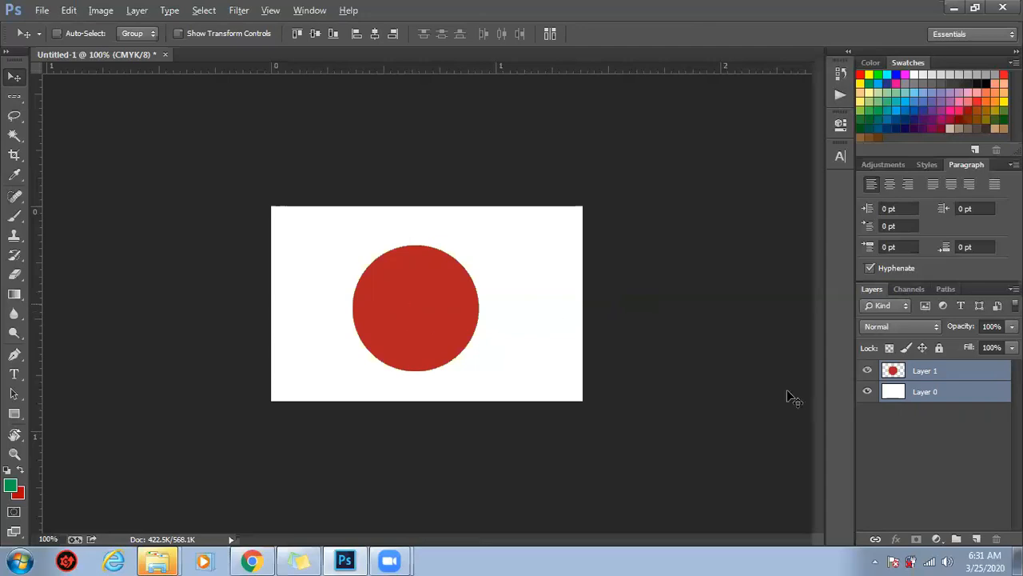
left_click(983, 391)
left_click(963, 375, "shift")
left_click(963, 394)
left_click(960, 375, "shift")
left_click(959, 399)
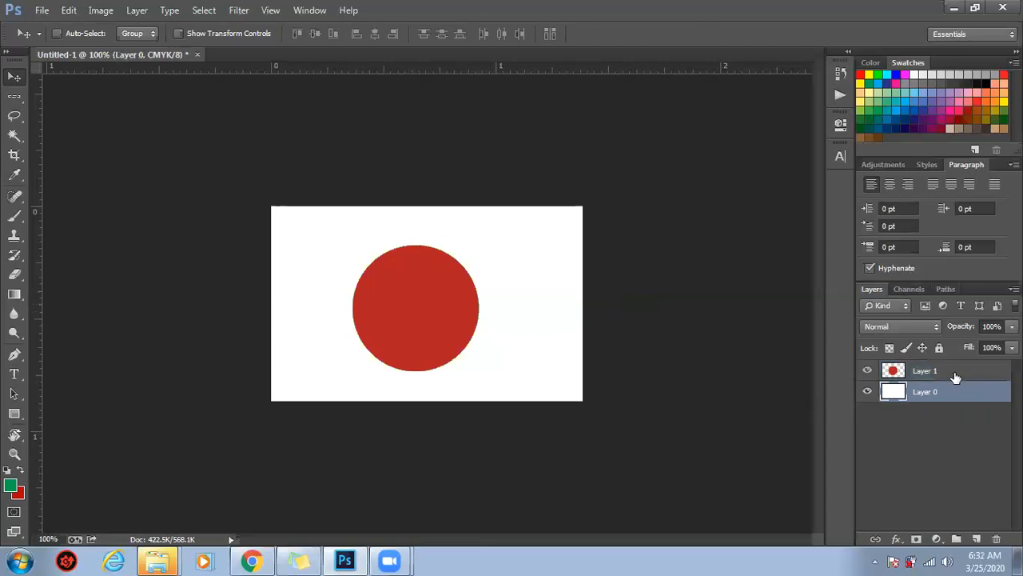
left_click_drag(953, 402, 953, 370)
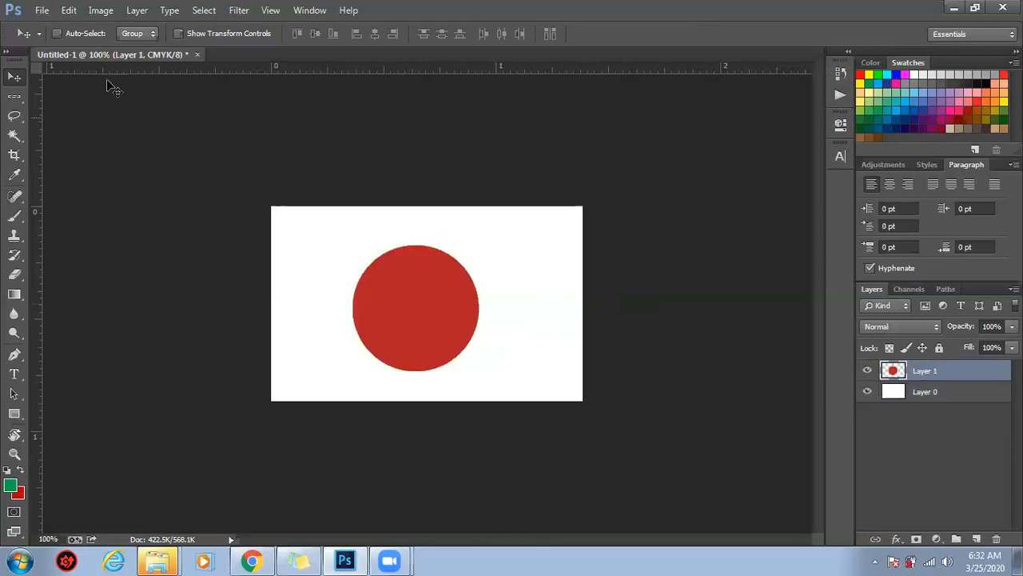
Step: Enable Auto-Select for individual layers with the Move tool and shift the red circle slightly to the right on the canvas
left_click(134, 34)
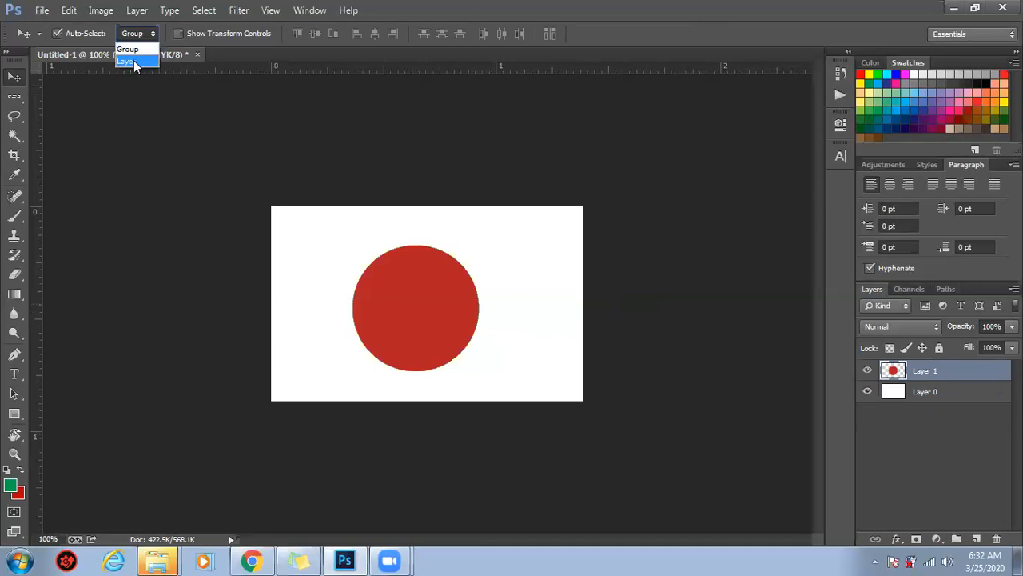
left_click(136, 61)
left_click(915, 392)
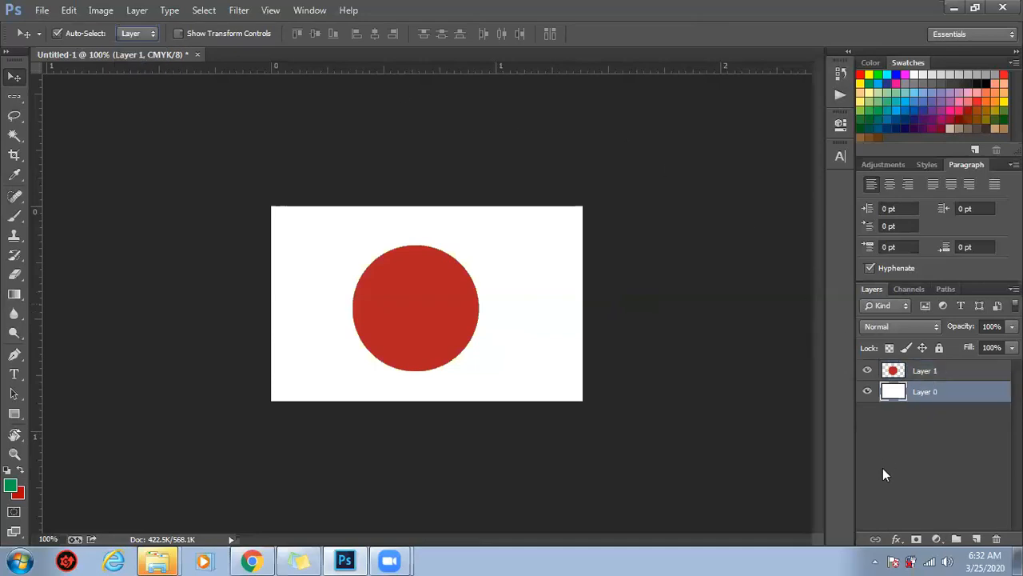
left_click_drag(444, 307, 451, 307)
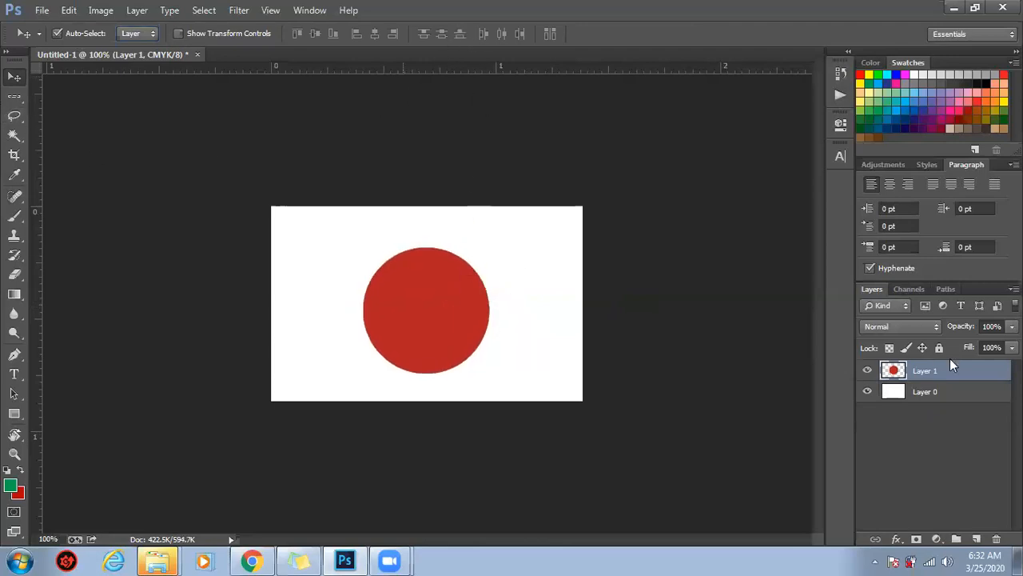
Step: Switch between Layer 0 and Layer 1, and move the red circle on Layer 1 slightly up and to the left
left_click(947, 406)
left_click(942, 393)
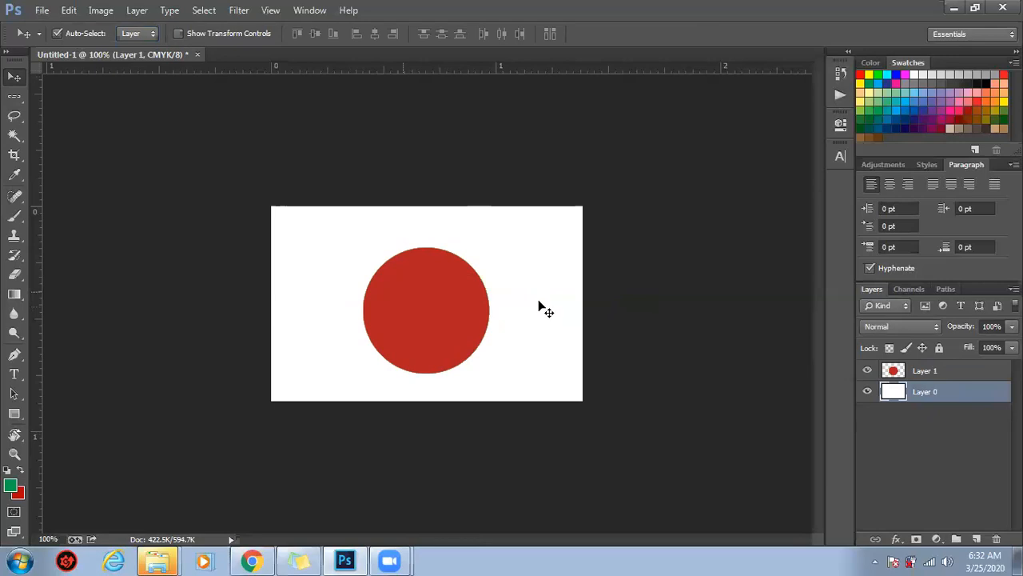
left_click(917, 373)
left_click_drag(418, 297, 407, 293)
Step: Try Free Transform on the red circle, shifting the transform's reference point toward the circle's center, and return to the Move tool
key("ctrl+t")
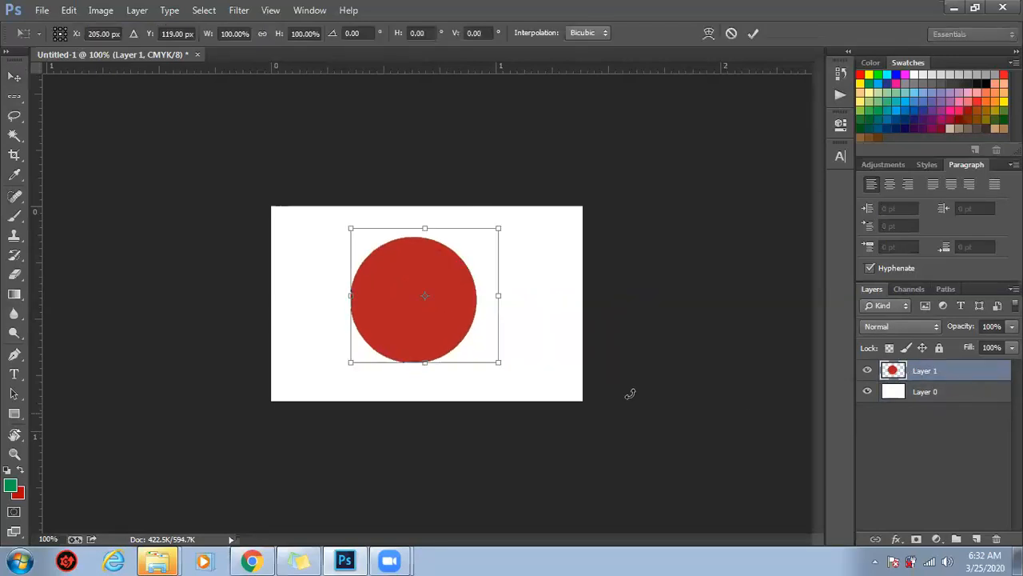
left_click_drag(421, 300, 406, 300)
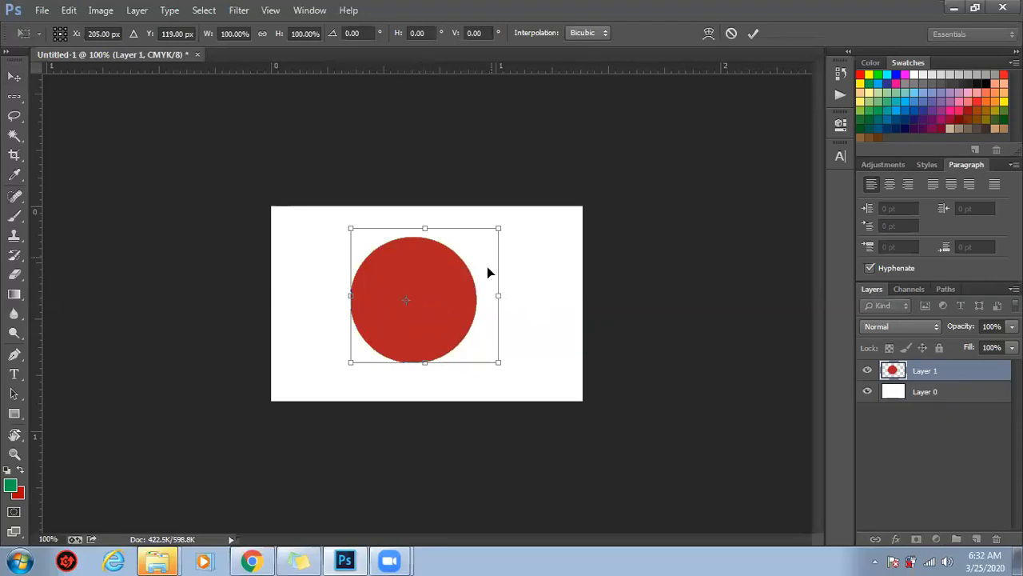
key("Return")
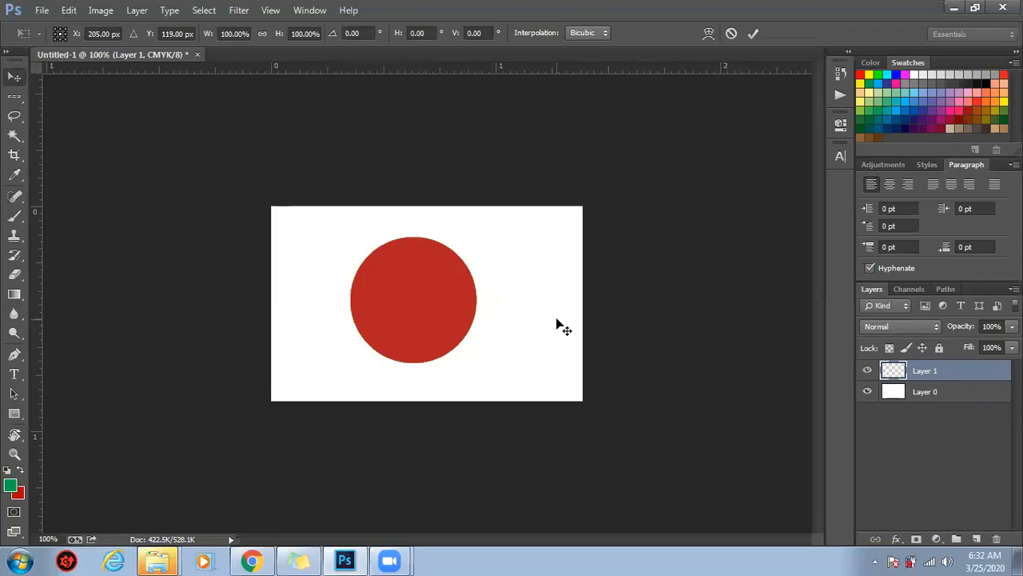
key("ctrl+t")
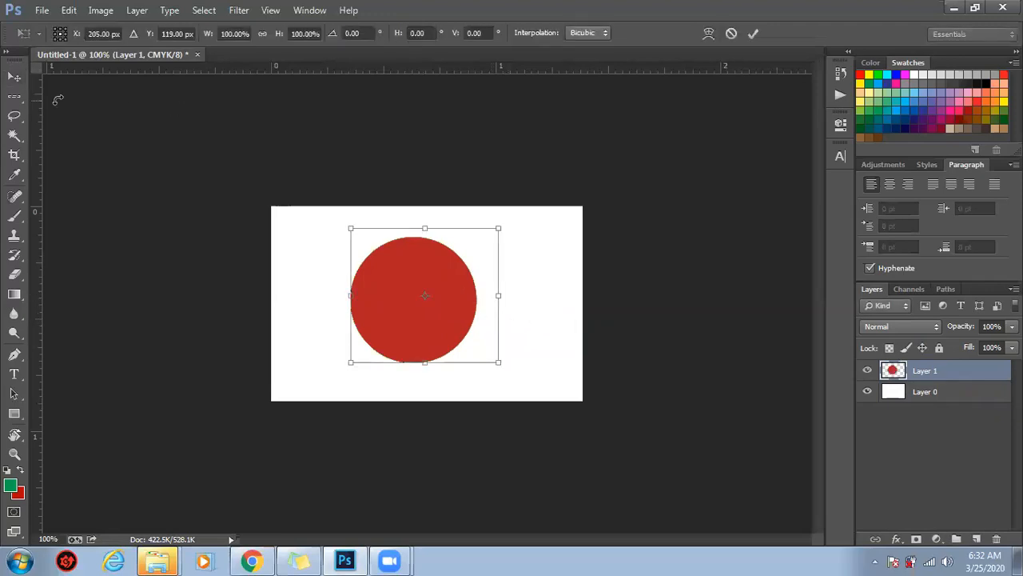
left_click(12, 79)
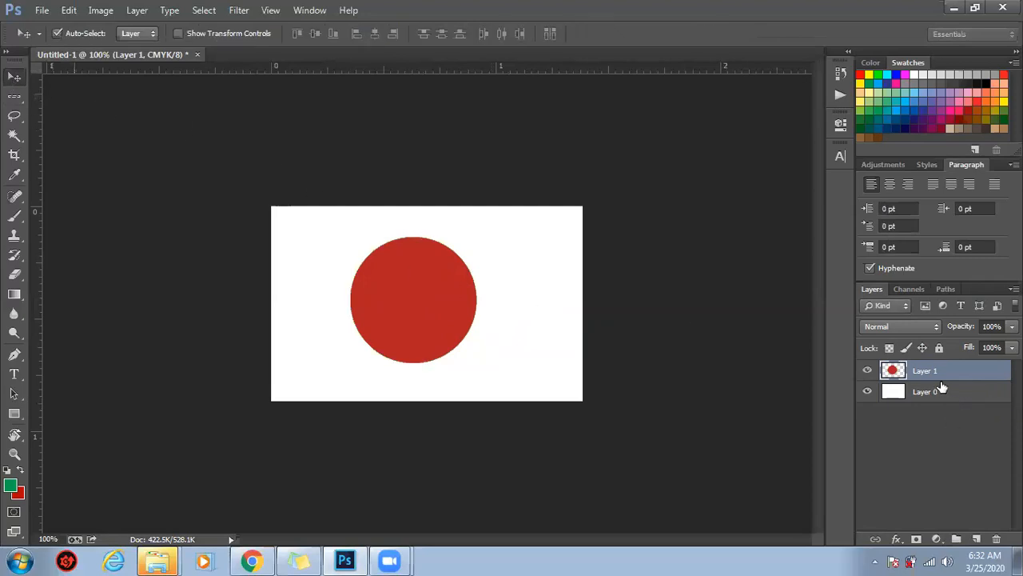
Step: Delete the red circle's layer and add a new empty layer above Layer 0
key("Delete")
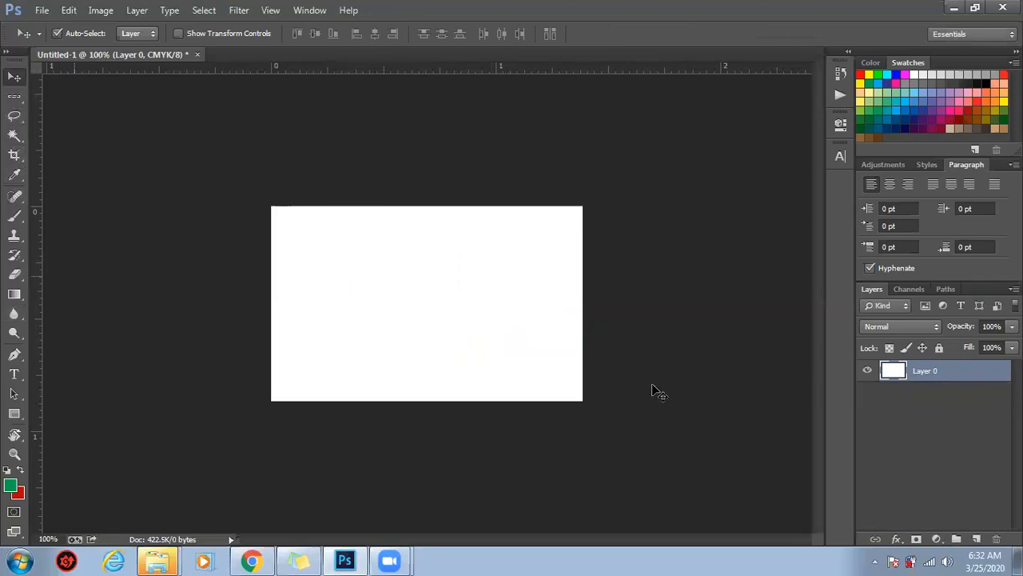
left_click(976, 539)
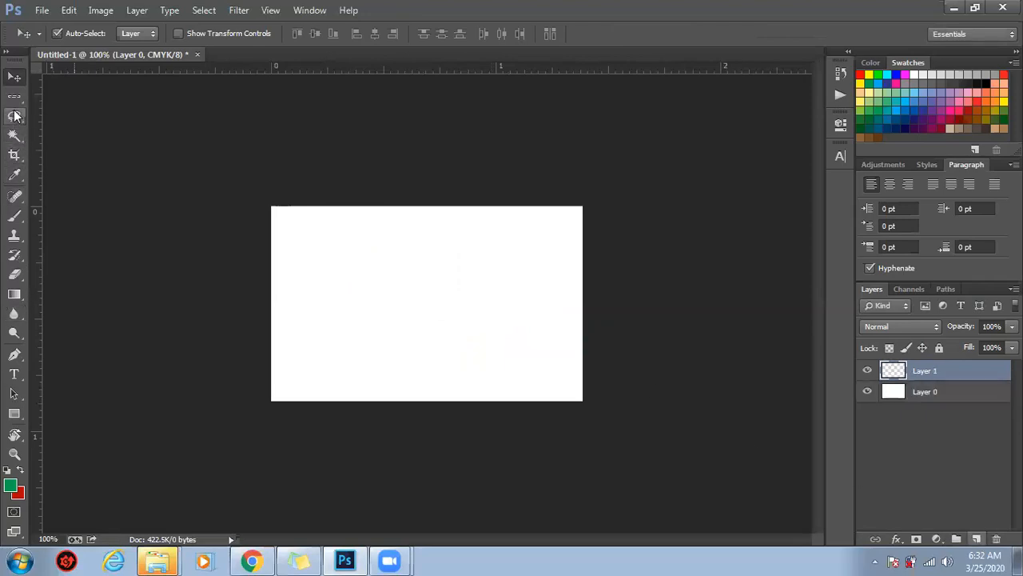
Step: Draw a circular selection in the upper-left part of the canvas with the Elliptical Marquee and fill it with the green foreground color
left_click_drag(15, 100, 102, 110)
left_click(108, 109)
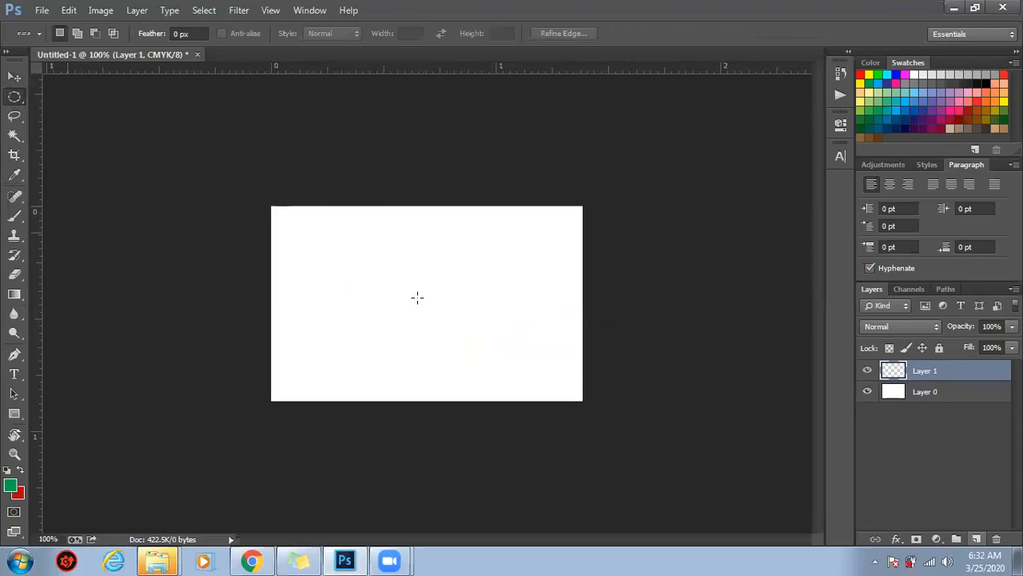
left_click_drag(391, 274, 448, 349)
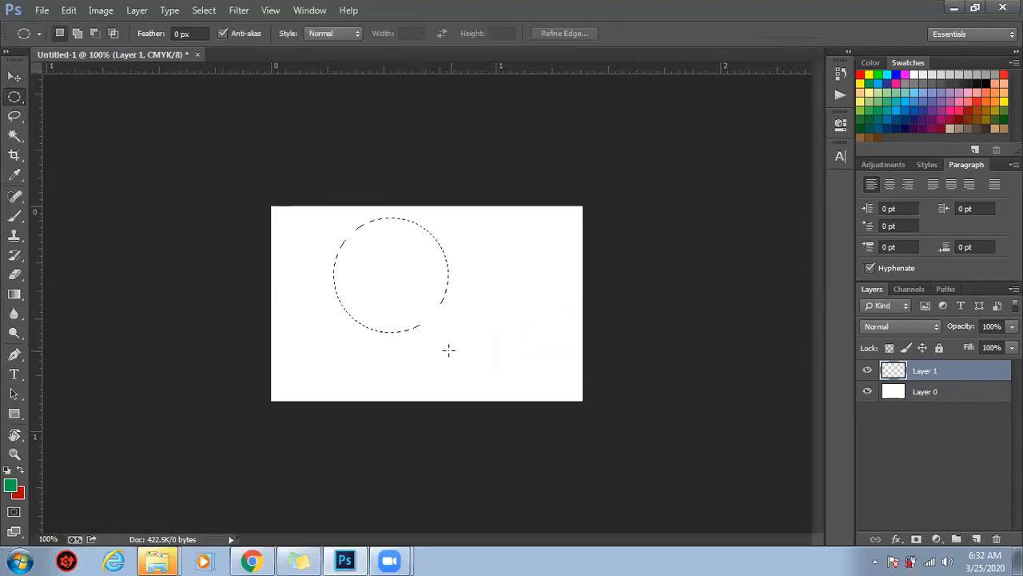
key("alt+BackSpace")
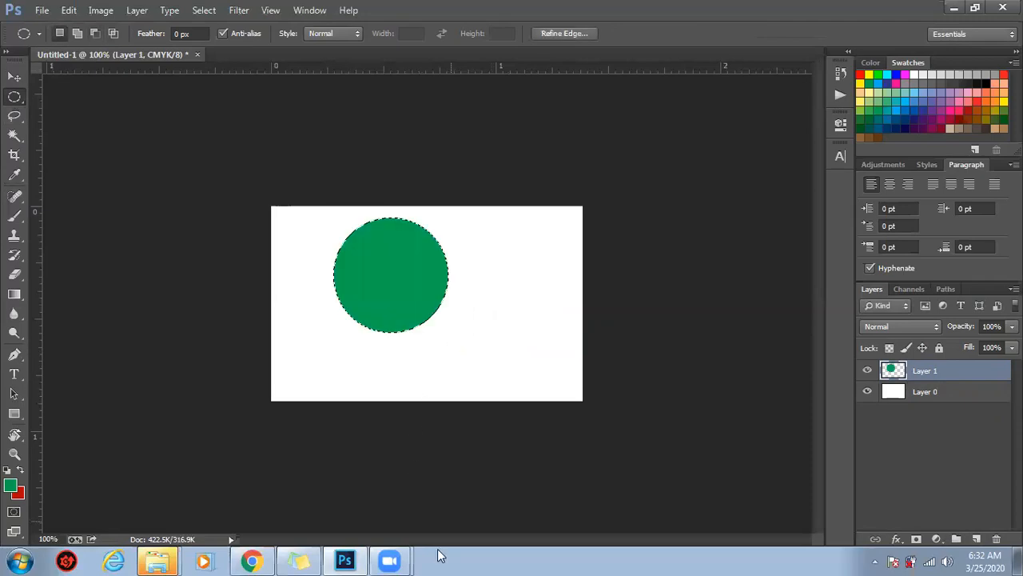
key("ctrl+d")
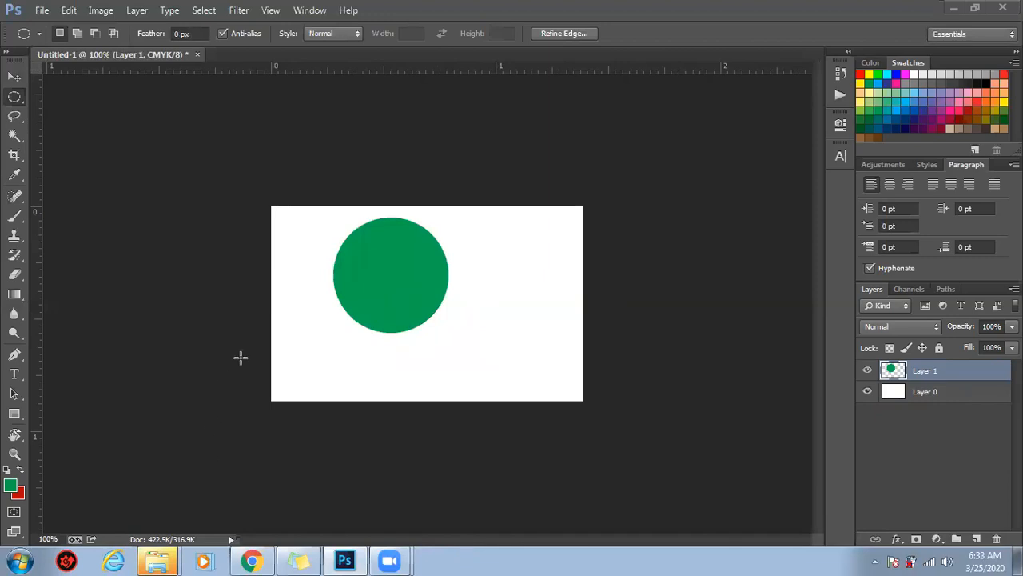
Step: Move the green circle down and to the right, close to the middle of the canvas
left_click(14, 77)
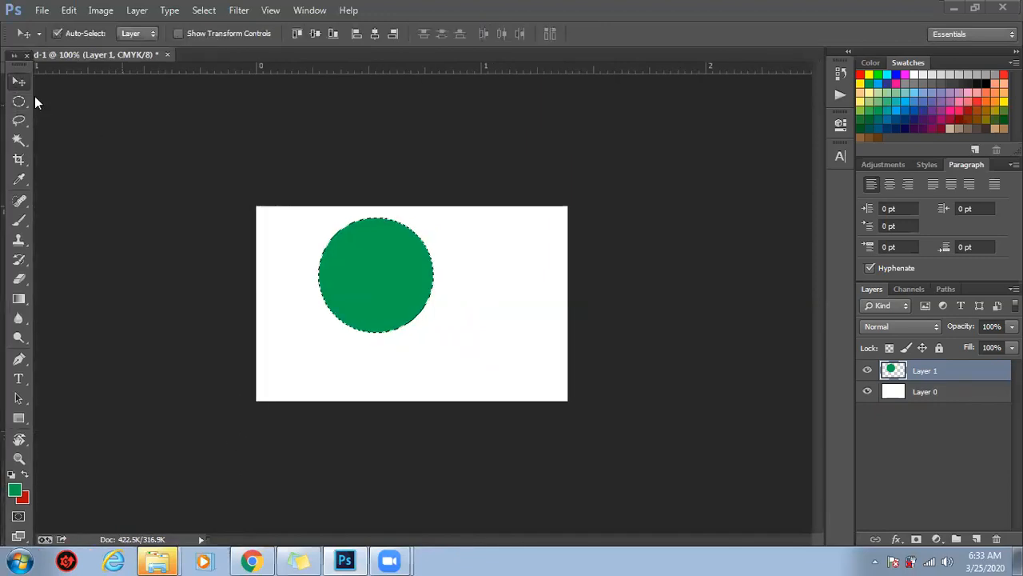
left_click_drag(357, 266, 390, 306)
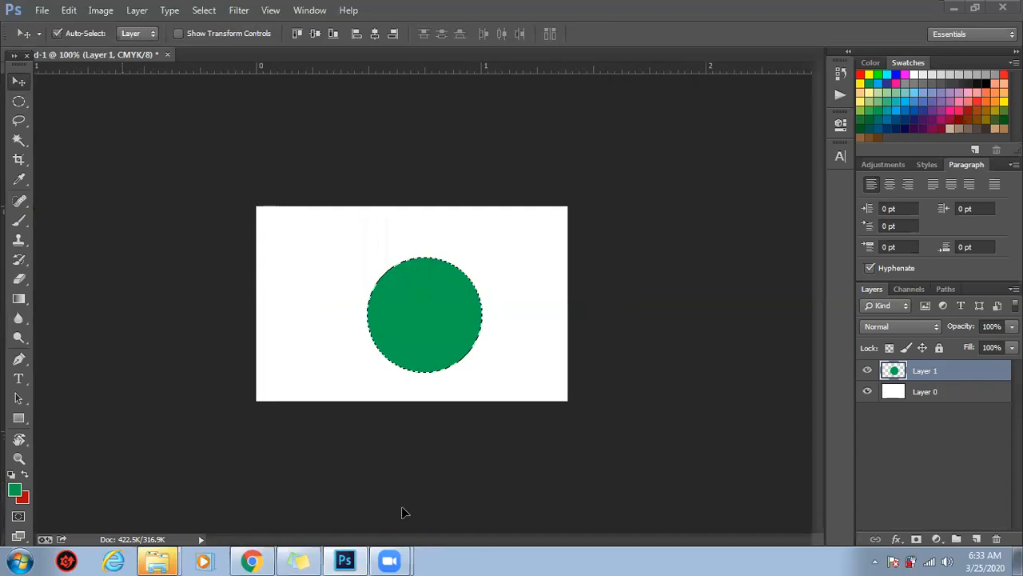
key("ctrl+d")
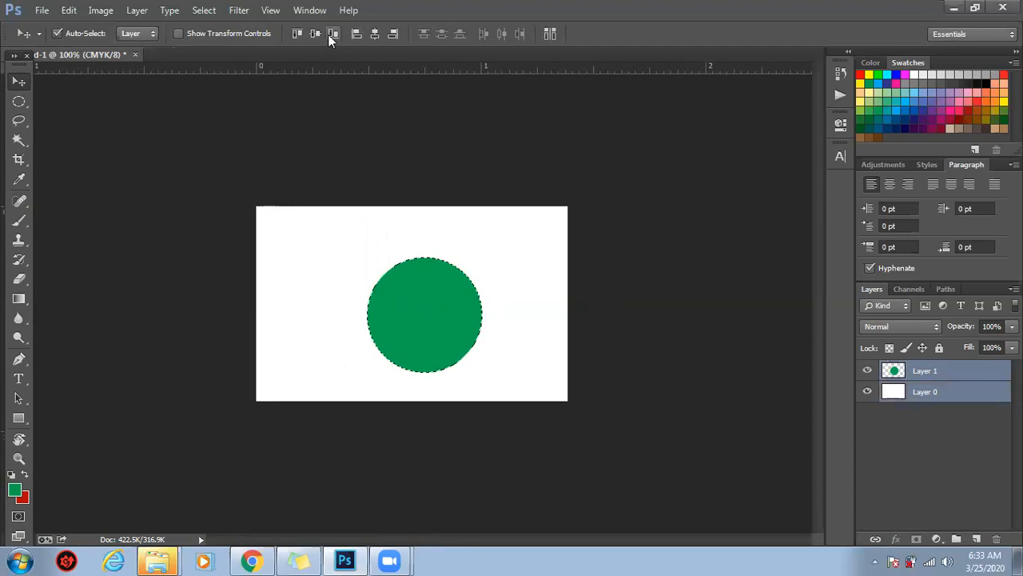
Step: Clear the active selection and align the selected Layer 0 and Layer 1 by their horizontal and vertical centers
left_click(375, 35)
key("ctrl+z")
key("ctrl+d")
left_click(376, 35)
left_click(316, 35)
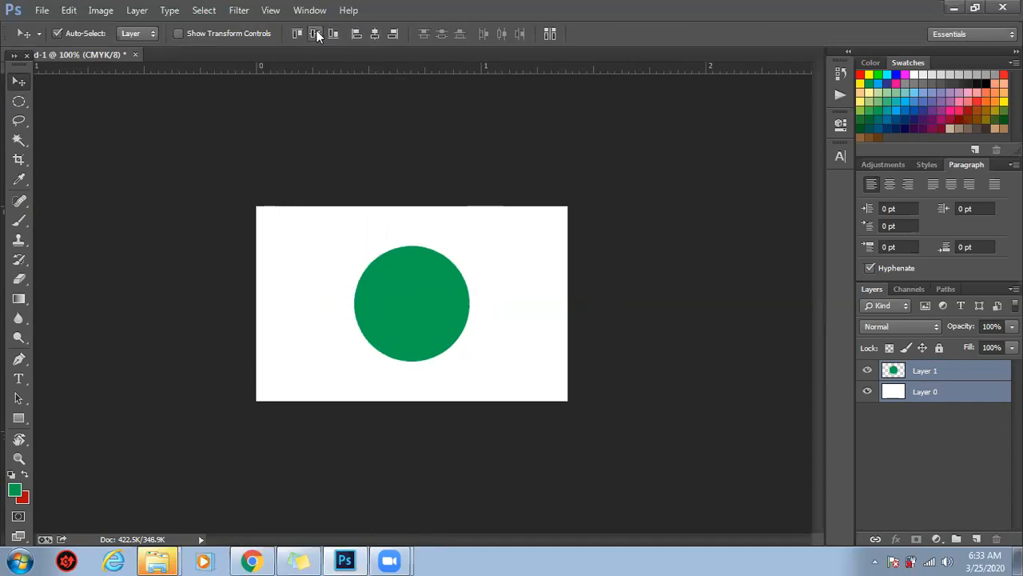
Step: Load the green circle on Layer 1 as a selection, fill it with the red background color, and deselect
left_click(910, 451)
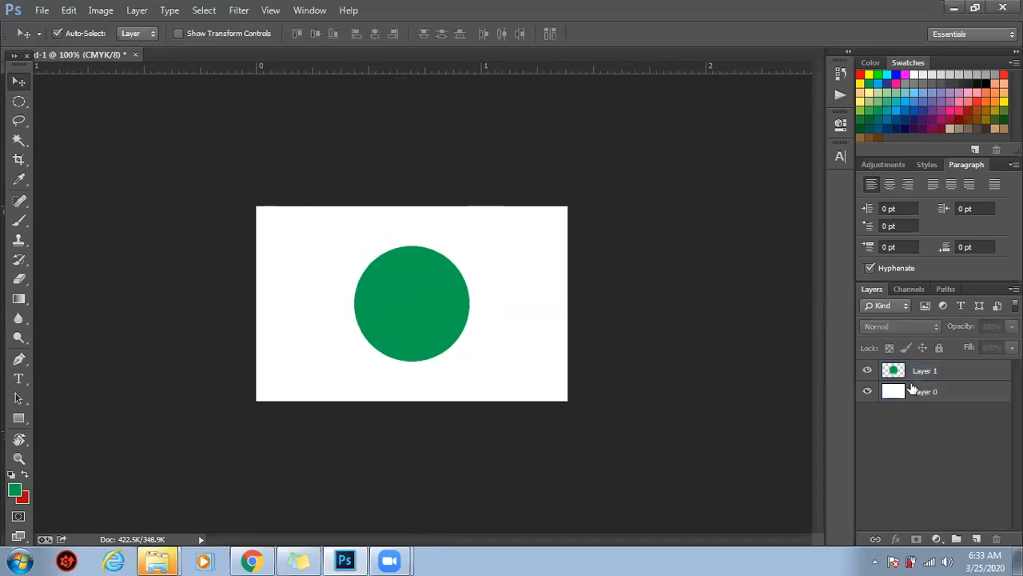
left_click(902, 370)
left_click(902, 372, "ctrl")
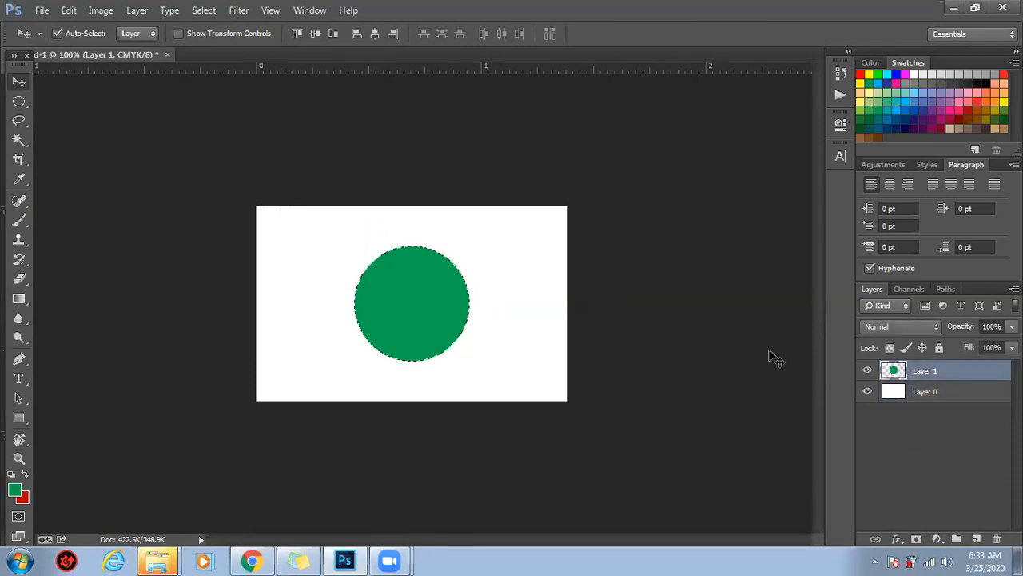
key("ctrl+BackSpace")
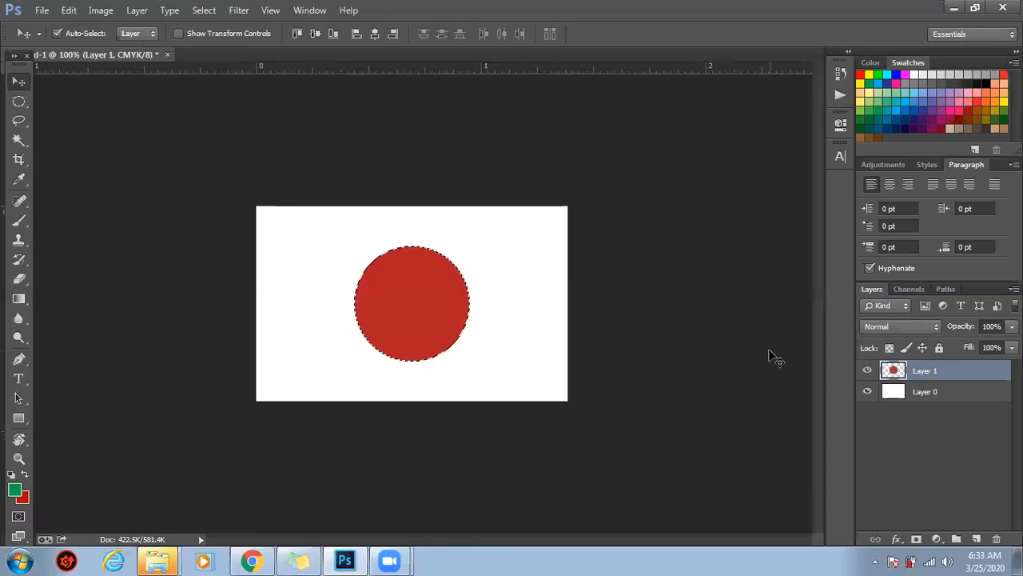
key("ctrl+d")
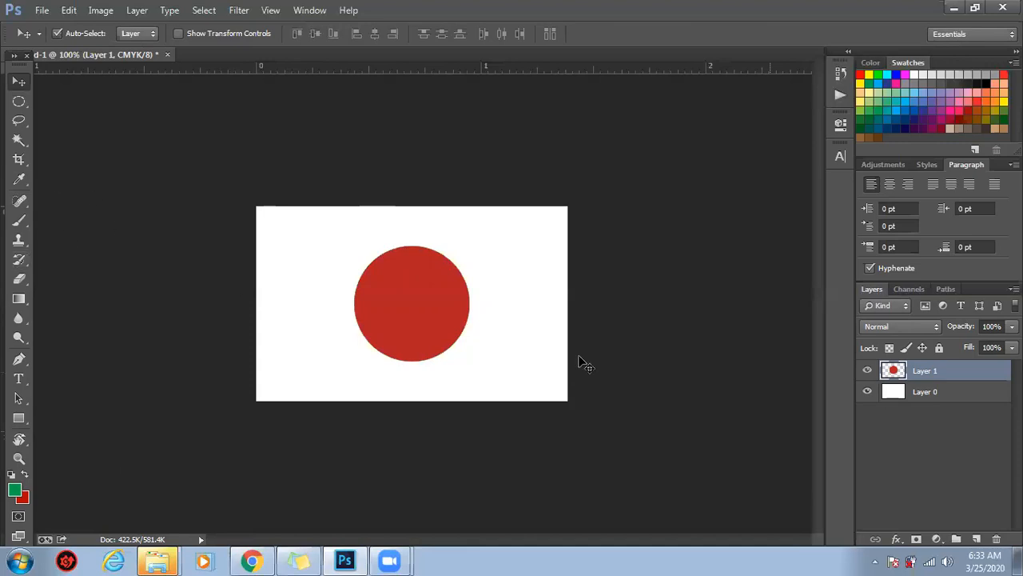
Step: Try framing the red circle with the Perspective Crop tool, and return to the Move tool without applying the crop
left_click(26, 163)
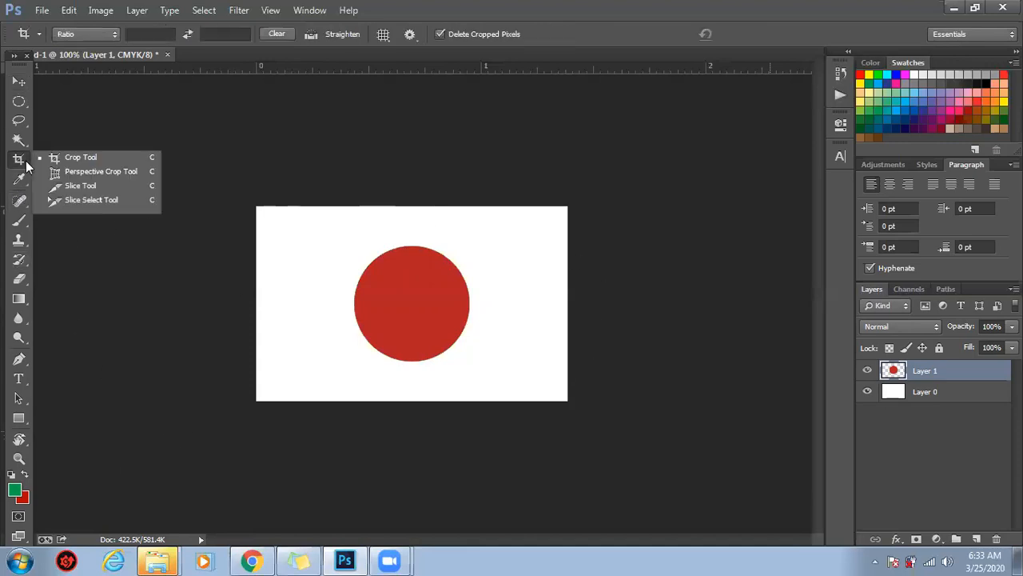
left_click(115, 173)
left_click_drag(312, 219, 518, 390)
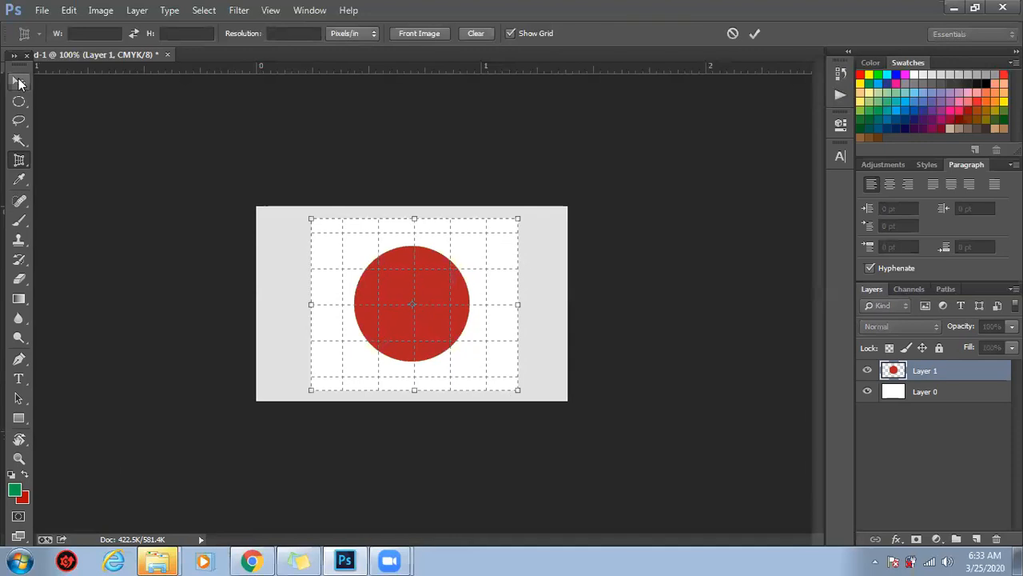
left_click(20, 83)
left_click(610, 224)
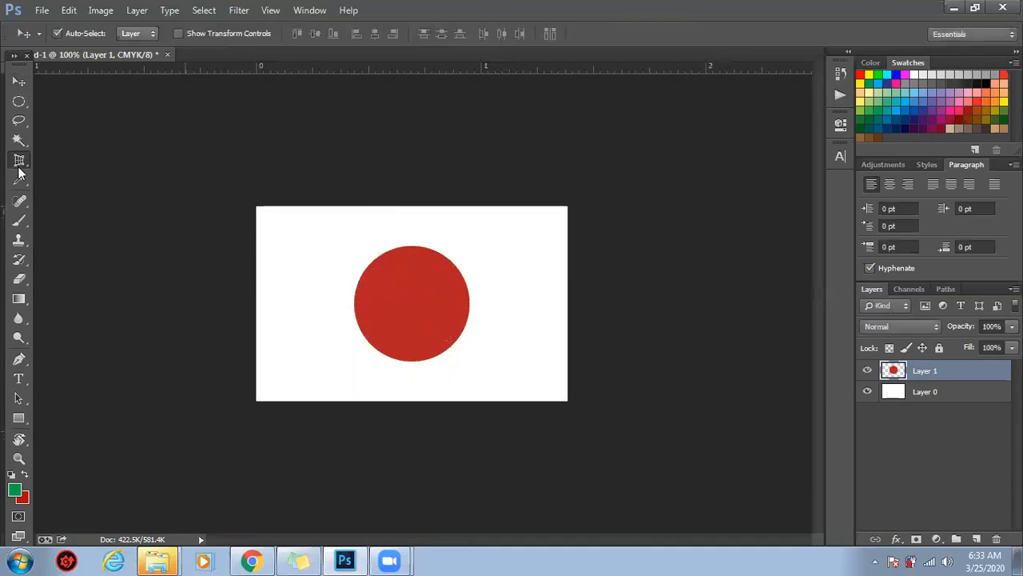
left_click(20, 164)
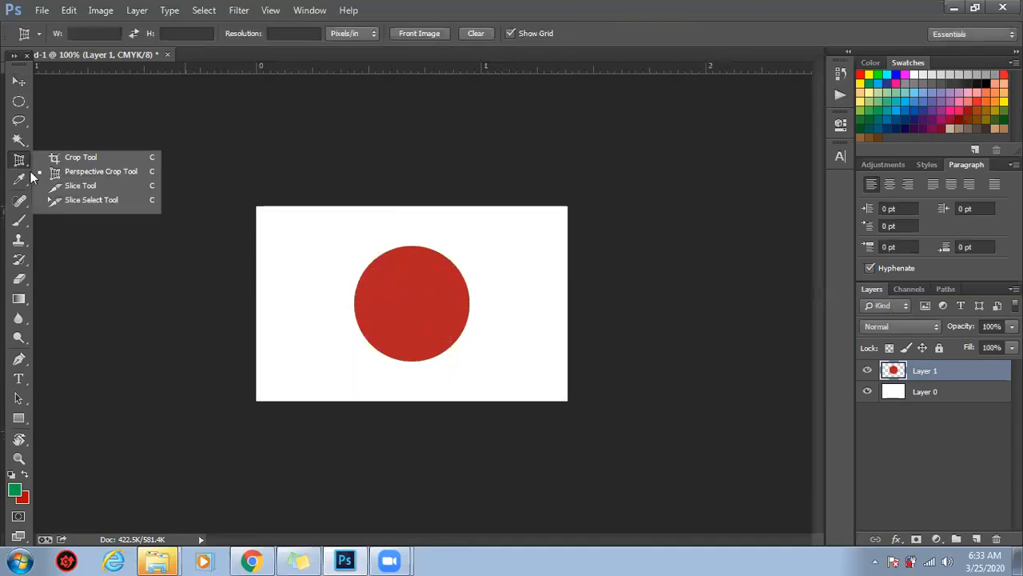
left_click(117, 186)
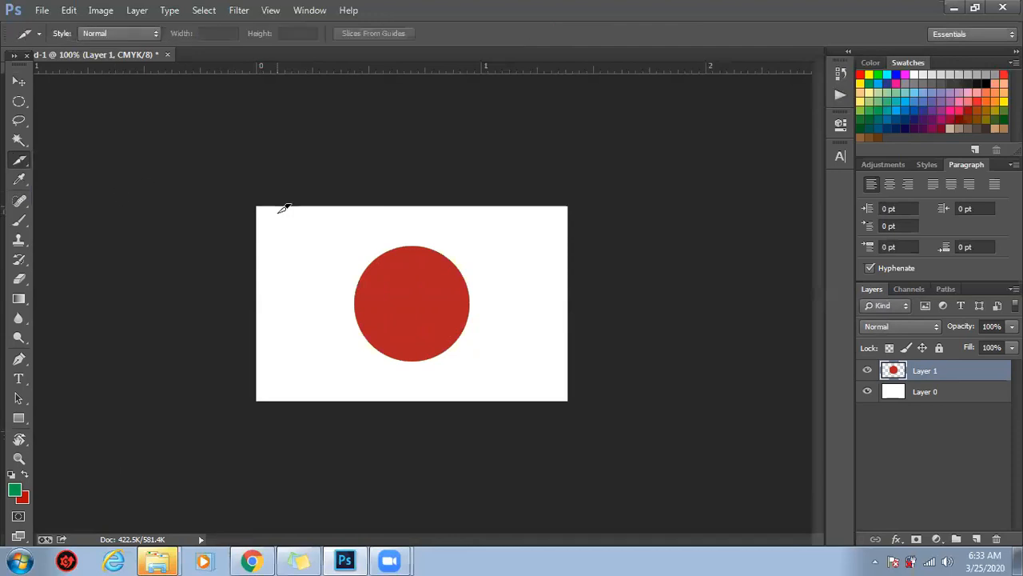
right_click(28, 160)
left_click(131, 158)
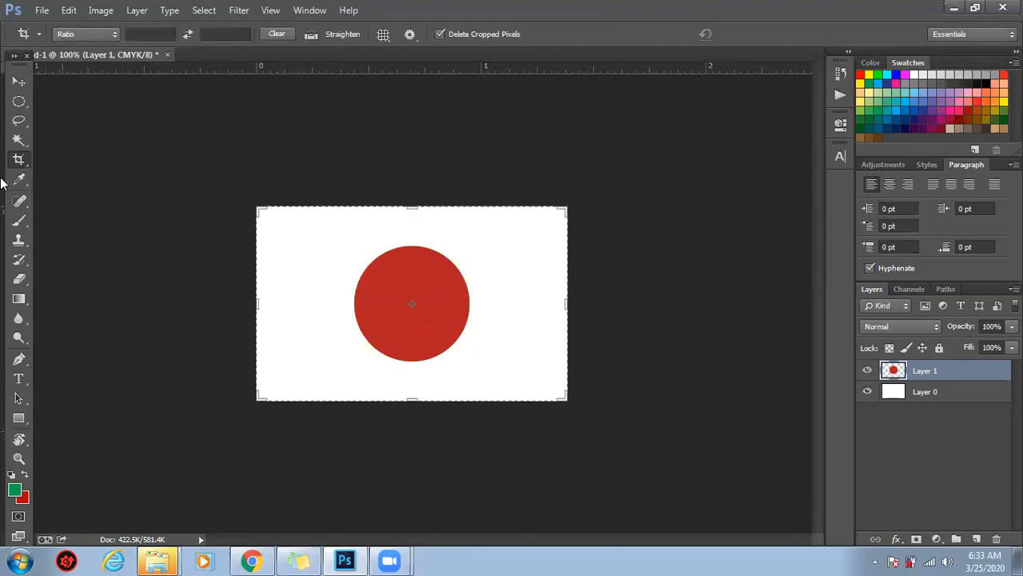
Step: Sample the circle's red as the foreground color with the Eyedropper, check it in the Color Picker, and accept it
left_click(18, 180)
left_click(107, 178)
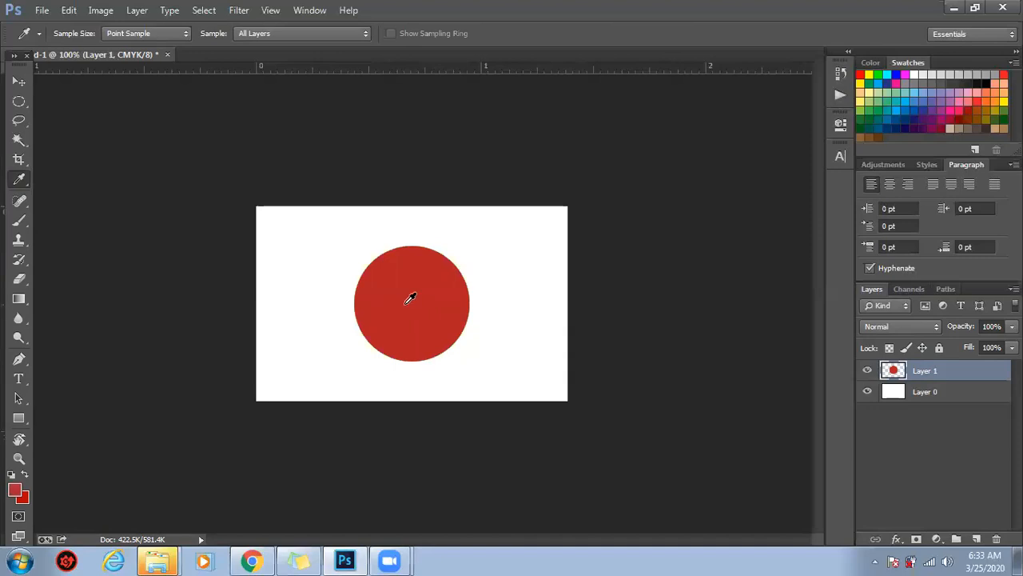
left_click(14, 489)
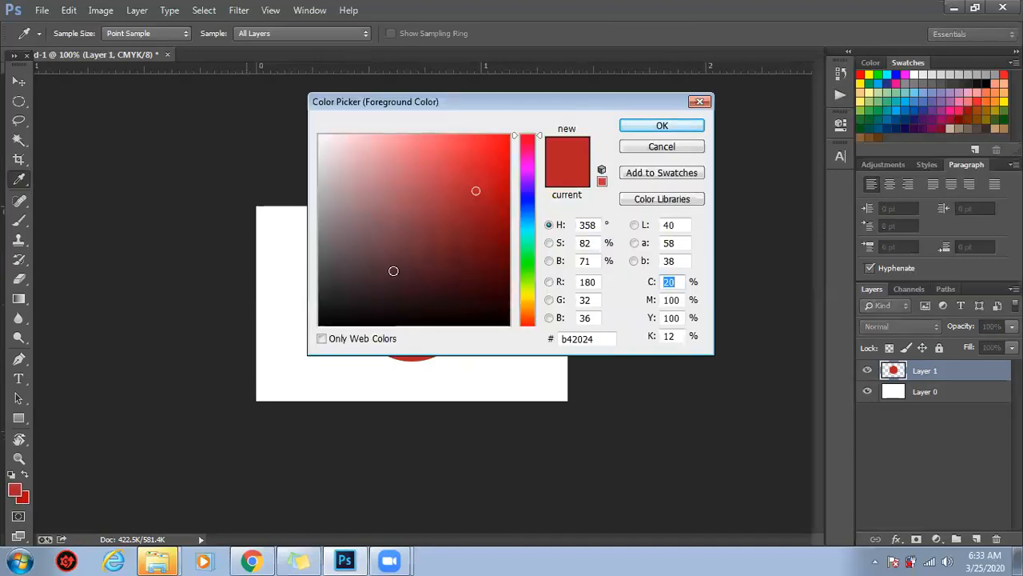
left_click(482, 552)
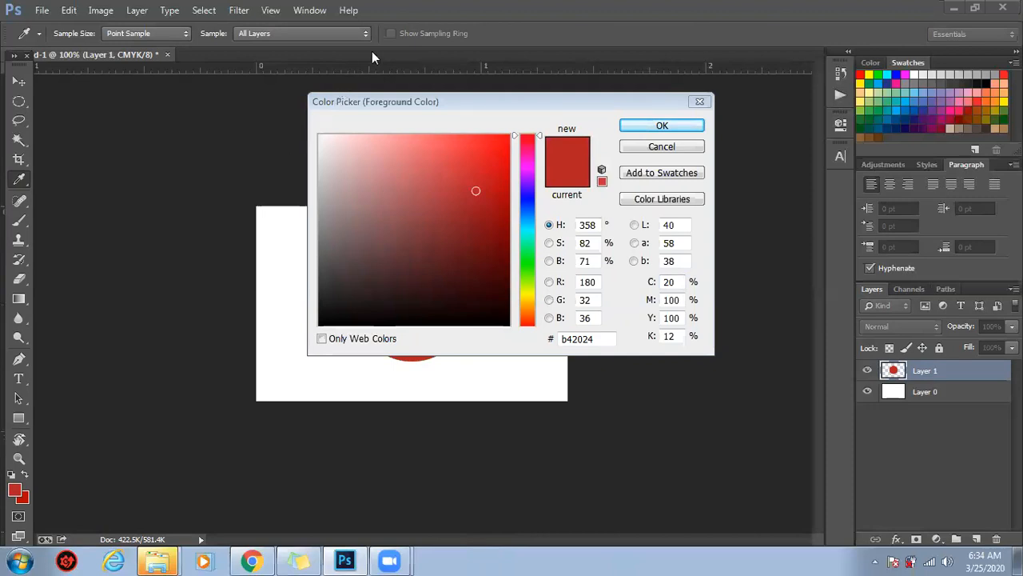
left_click(336, 301)
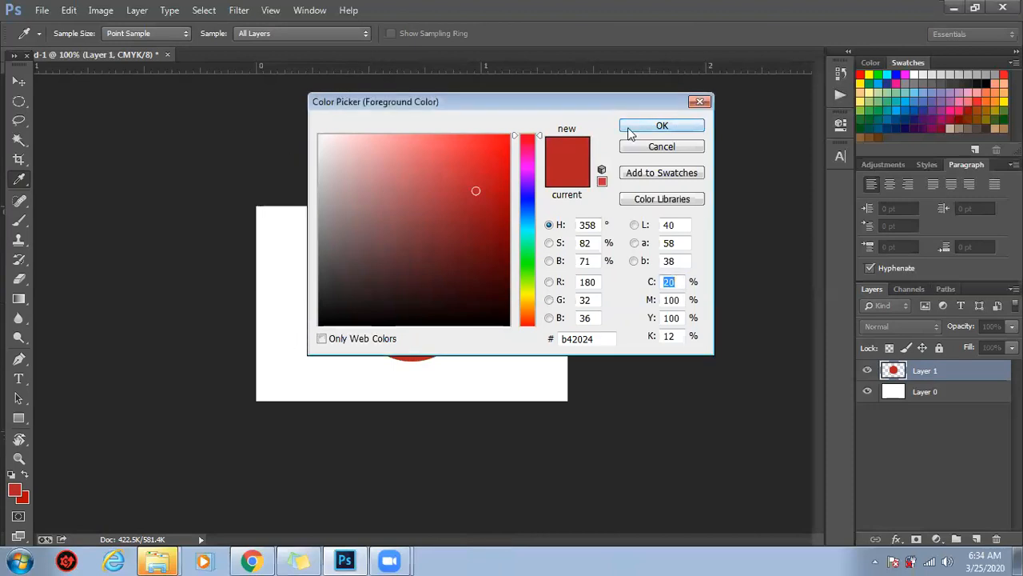
left_click(692, 128)
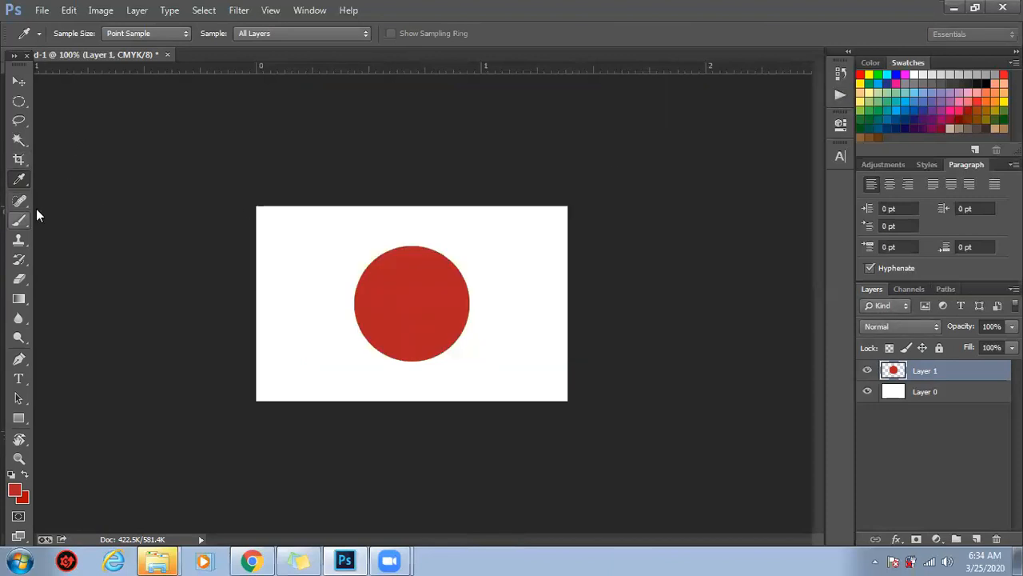
Step: Place three Color Sampler points: two inside the red circle near its opposite sides and one on the white just above it
right_click(27, 183)
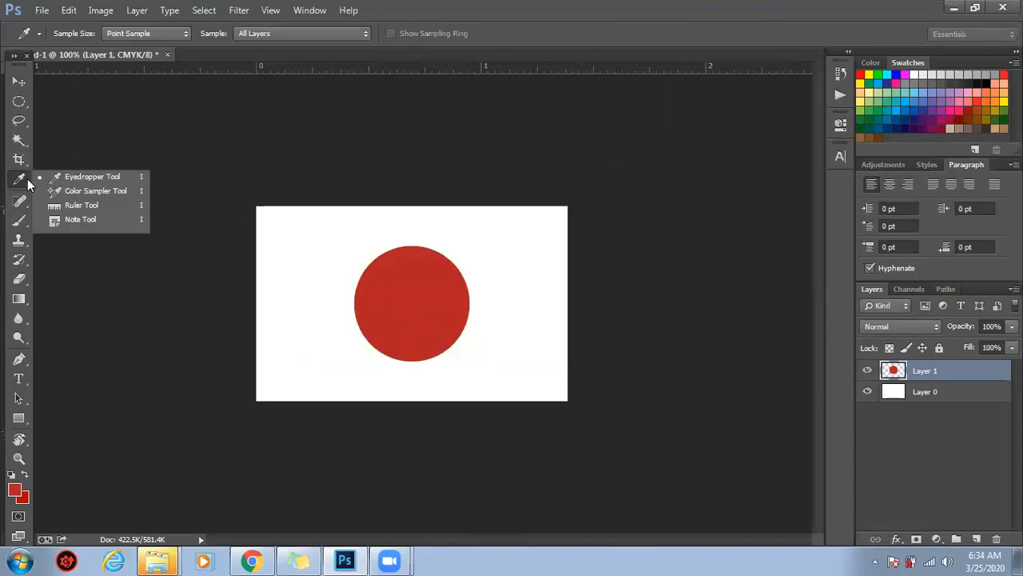
left_click(123, 192)
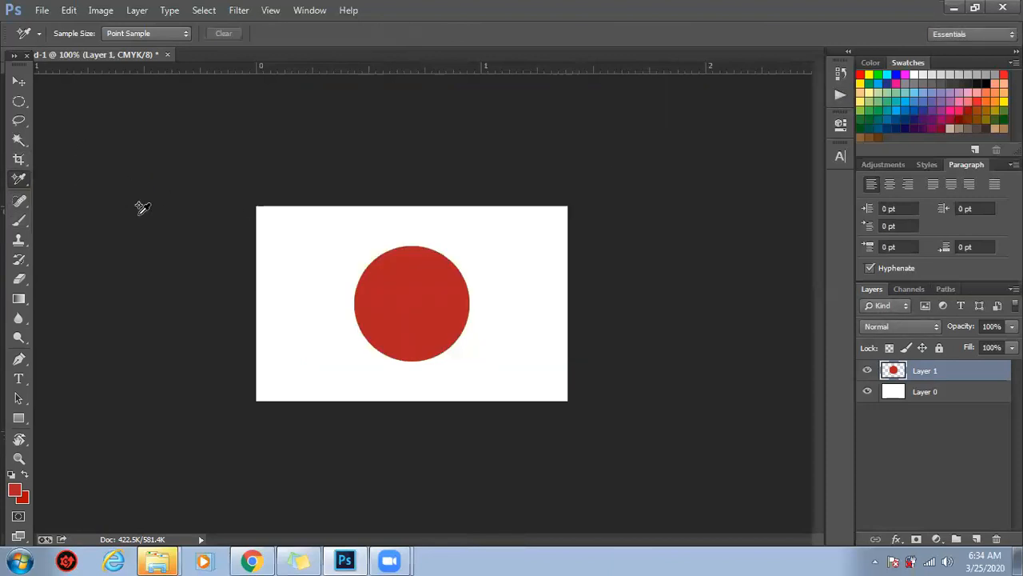
left_click(377, 301)
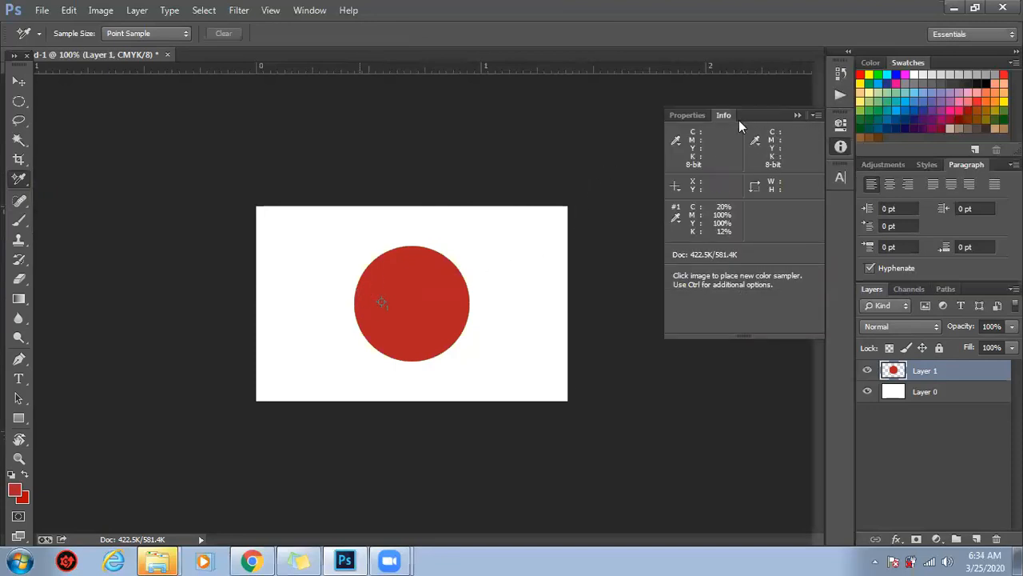
left_click(466, 300)
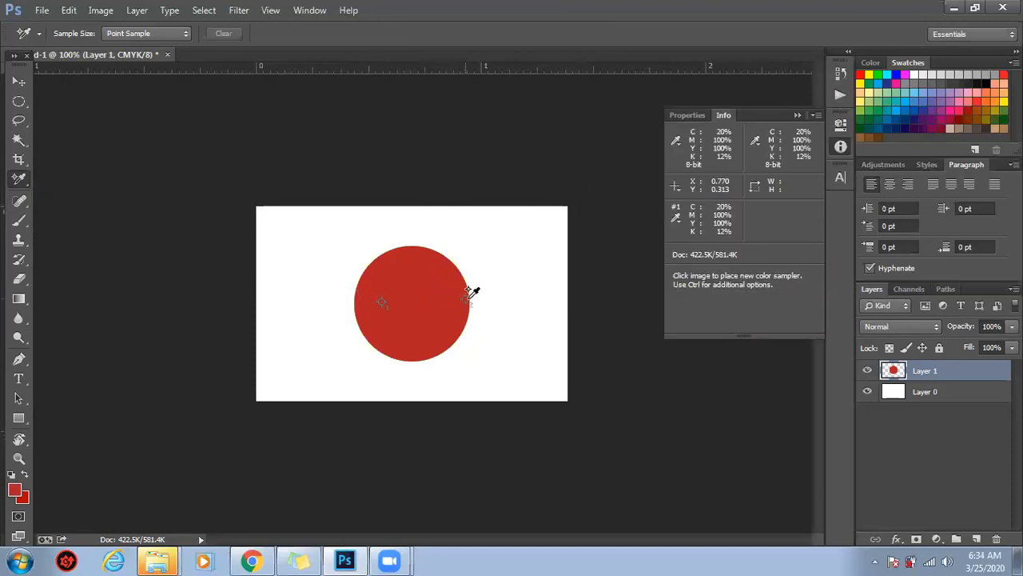
left_click(407, 237)
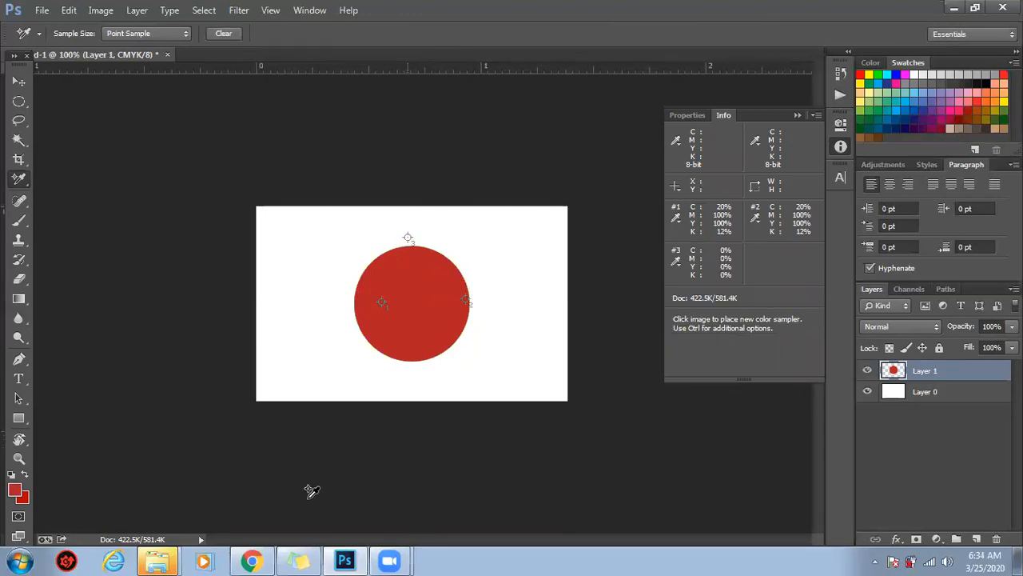
Step: Draw a red rectangle shape about 149 × 154 px over the circle and move it to about X 28 px, Y 42 px
right_click(19, 179)
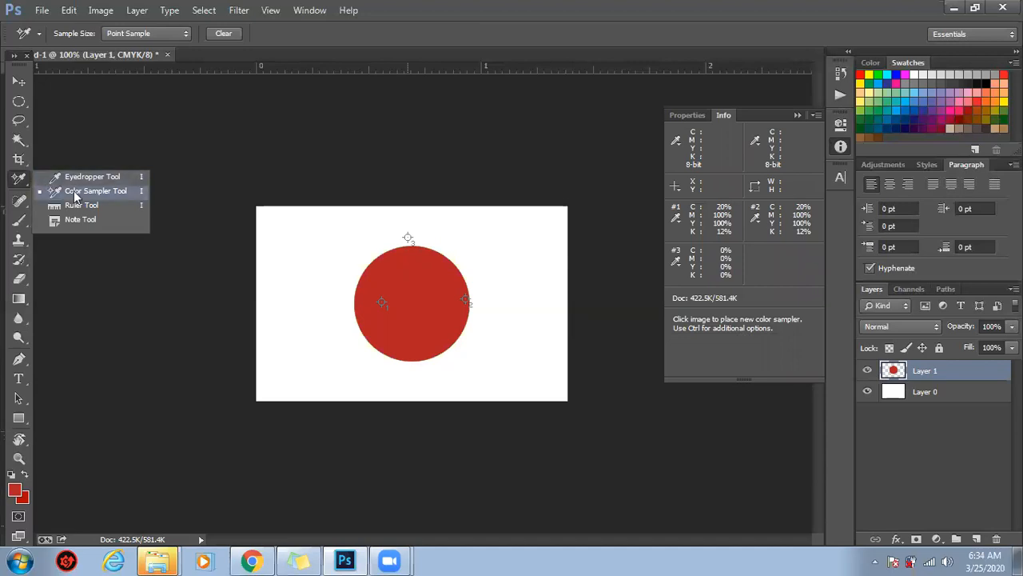
left_click(148, 206)
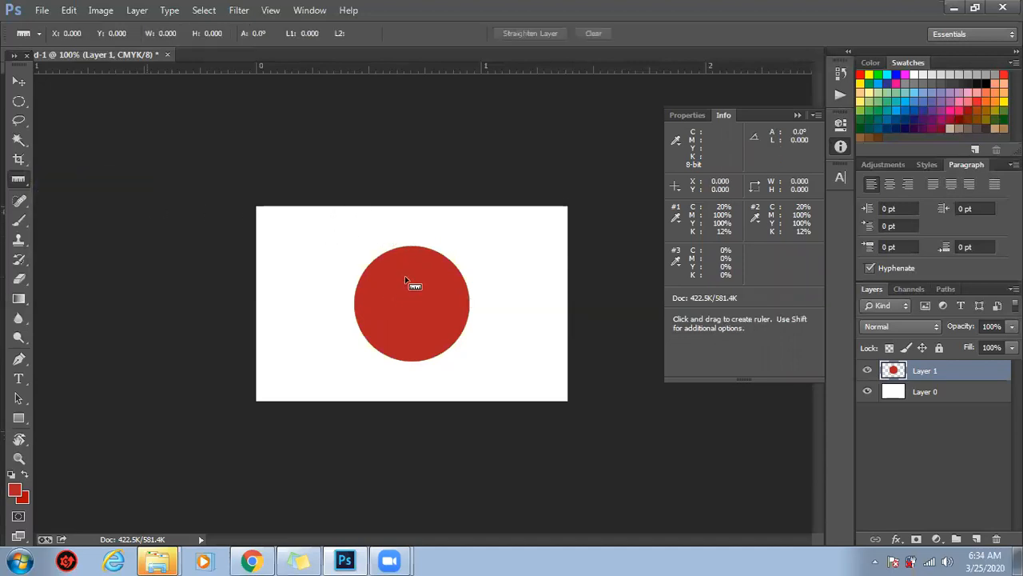
left_click(19, 418)
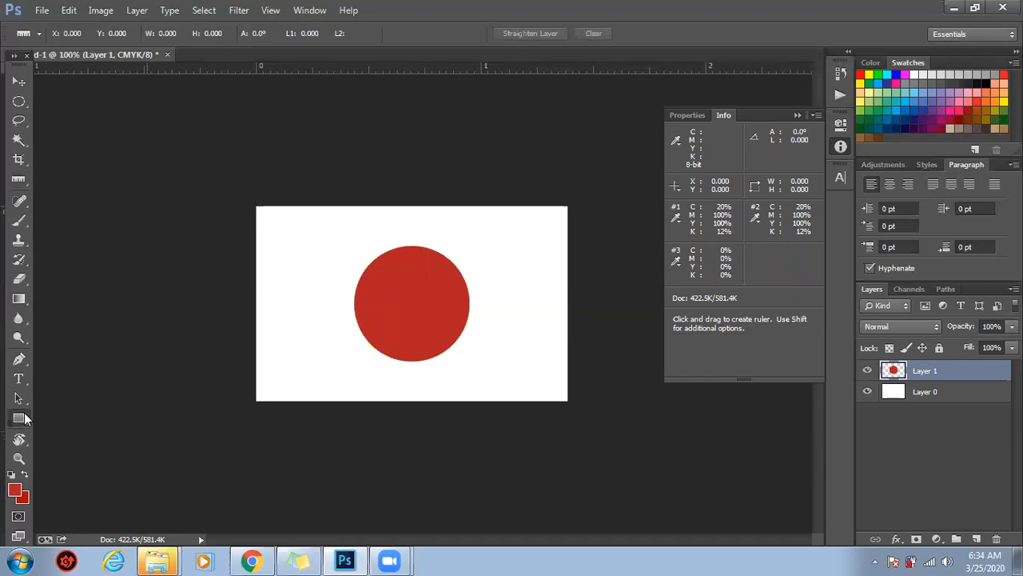
left_click_drag(352, 254, 464, 369)
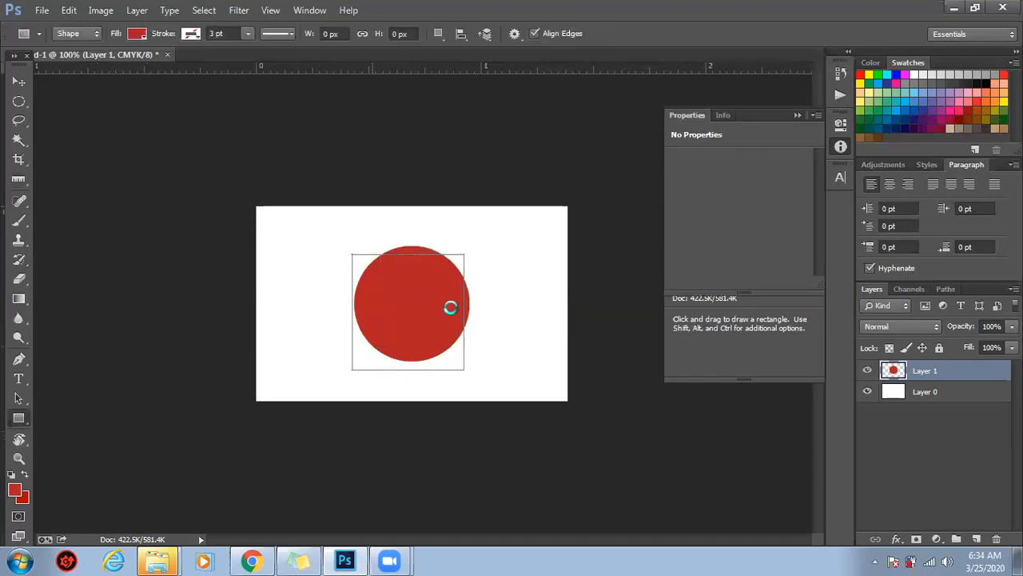
left_click_drag(397, 290, 332, 273)
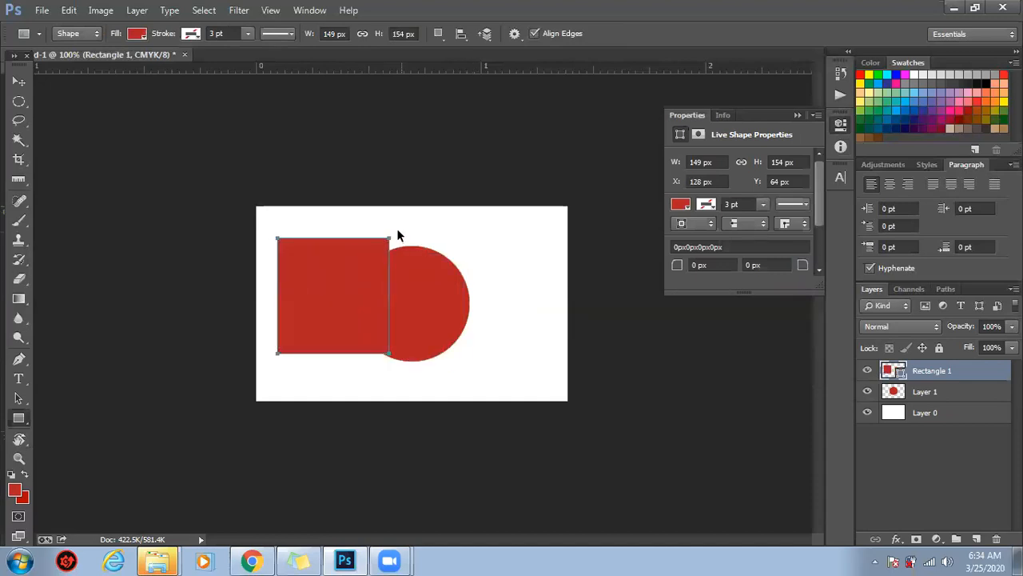
Step: Rotate the red rectangle about 22.2° counterclockwise with Free Transform and apply the rotation
left_click(20, 83)
left_click(381, 295)
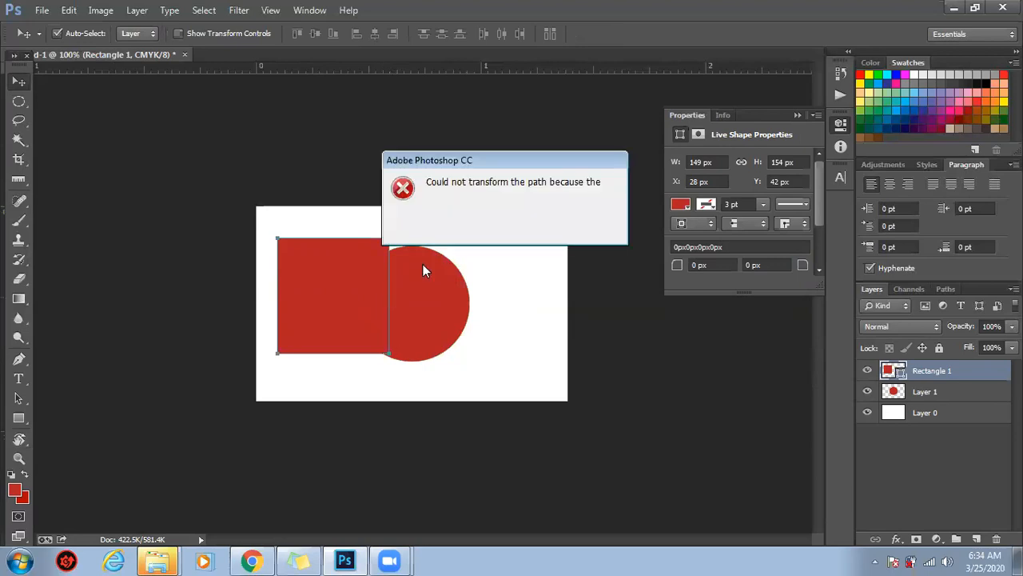
left_click(503, 230)
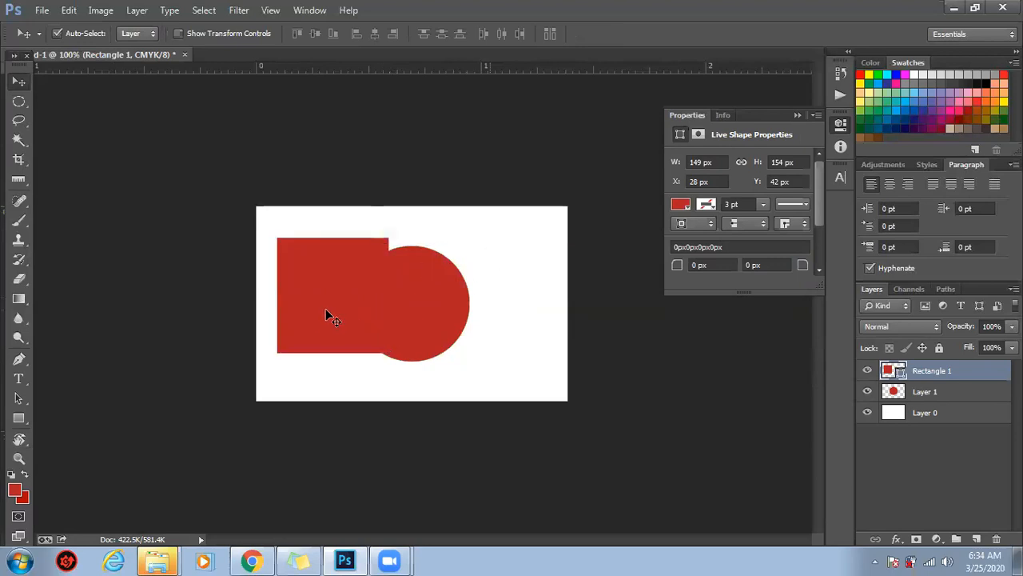
key("ctrl+t")
left_click_drag(403, 366, 408, 328)
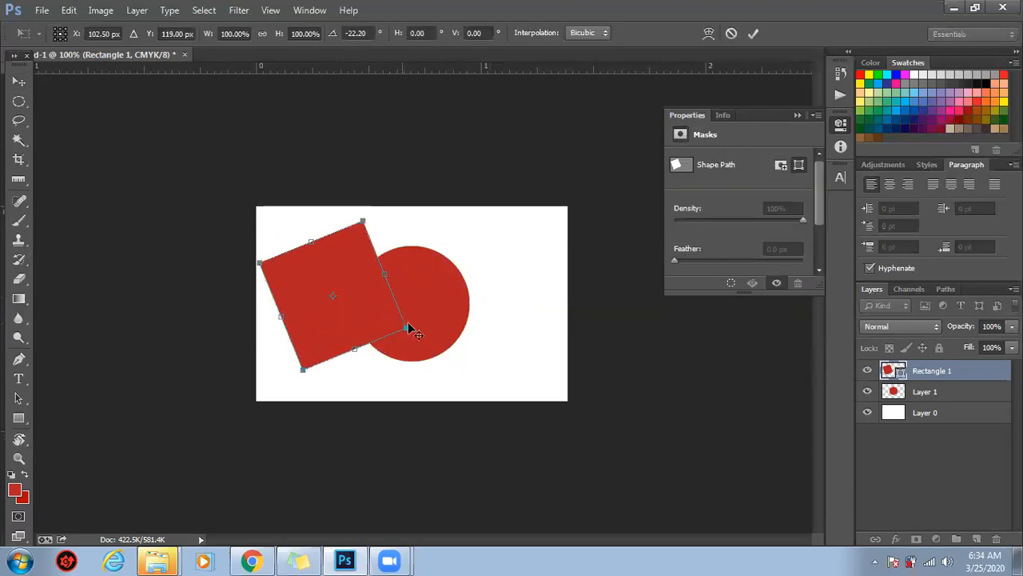
key("Return")
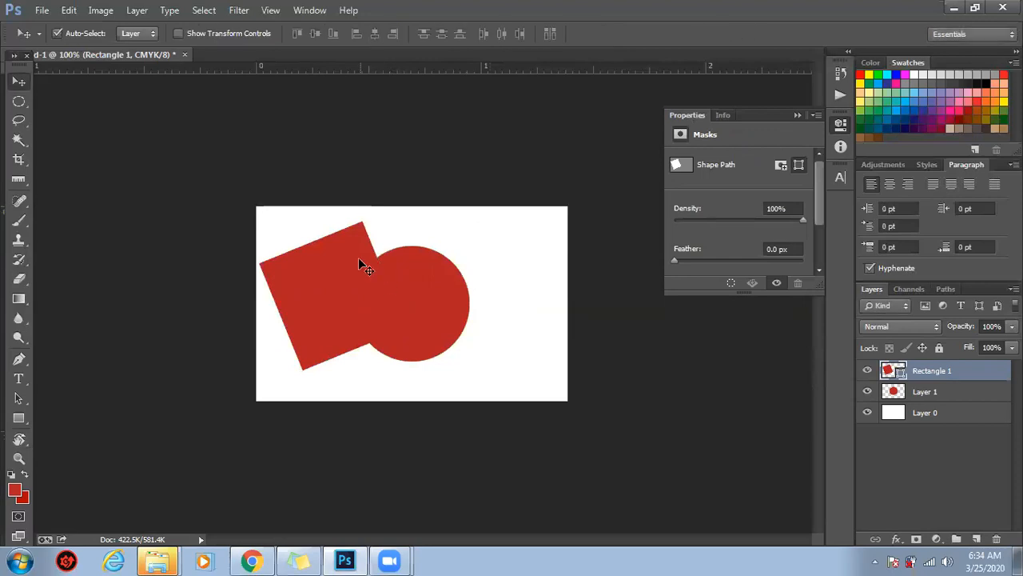
Step: Measure the tilt of the rotated rectangle's upper edge with the Ruler tool
left_click(19, 180)
key("ctrl+space")
left_click_drag(292, 233, 530, 384)
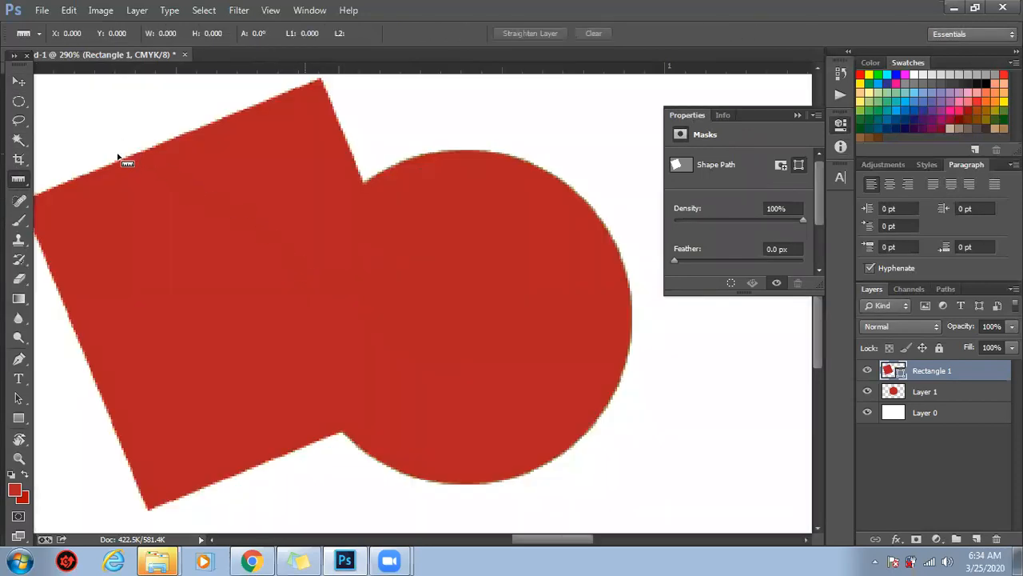
mouse_move(118, 162)
left_mouse_down()
mouse_move(185, 146)
mouse_move(265, 103)
left_mouse_up()
Step: Rotate the canvas by an arbitrary angle of 21.96° clockwise and inspect the straightened rectangle
left_click(100, 9)
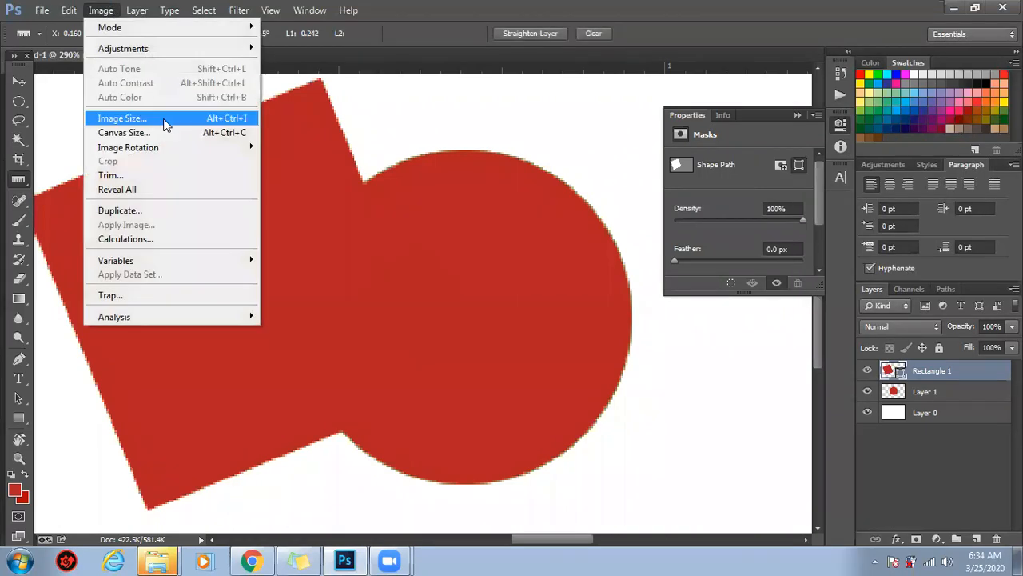
mouse_move(223, 155)
left_click(324, 190)
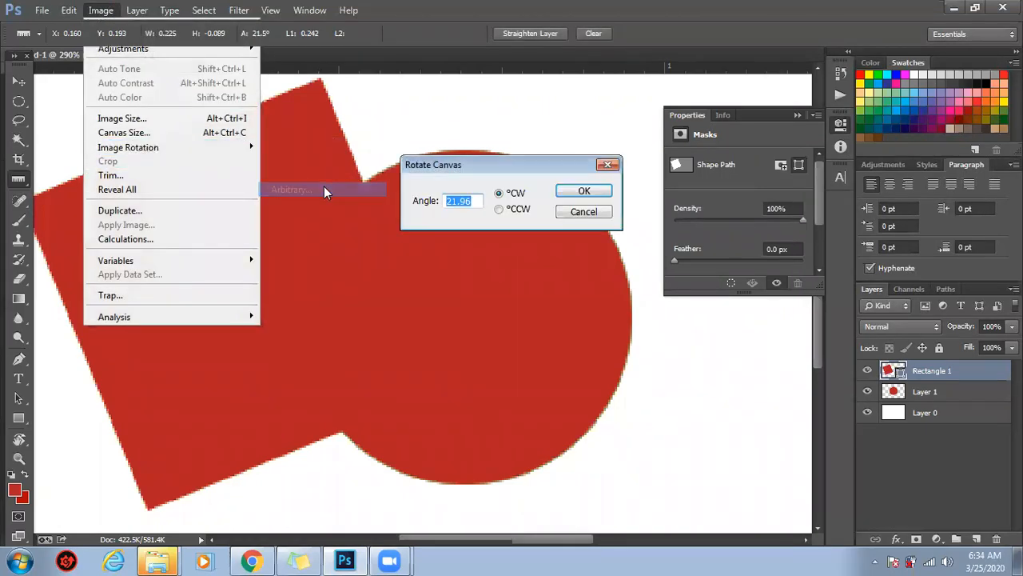
key("Return")
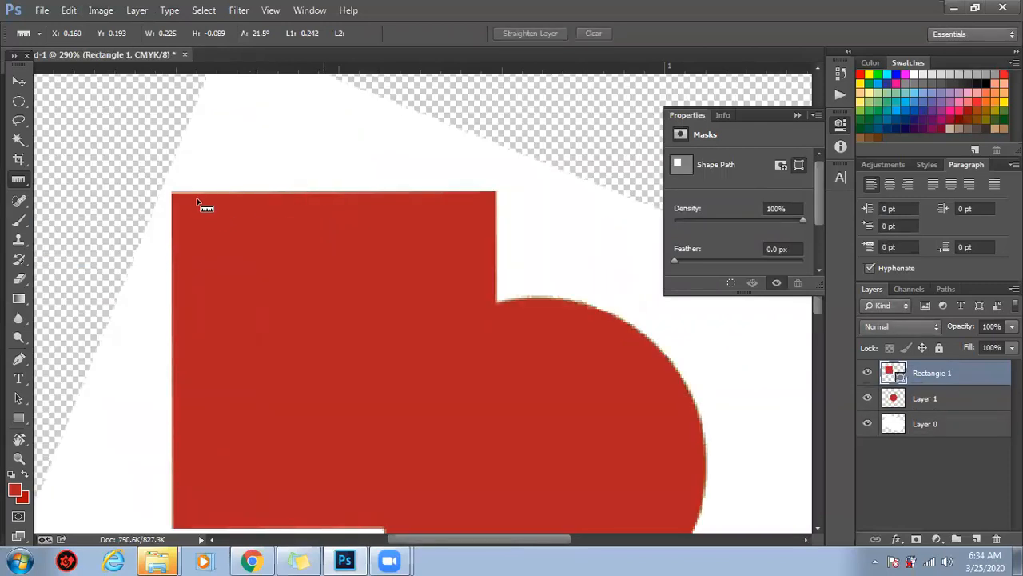
key("ctrl+1")
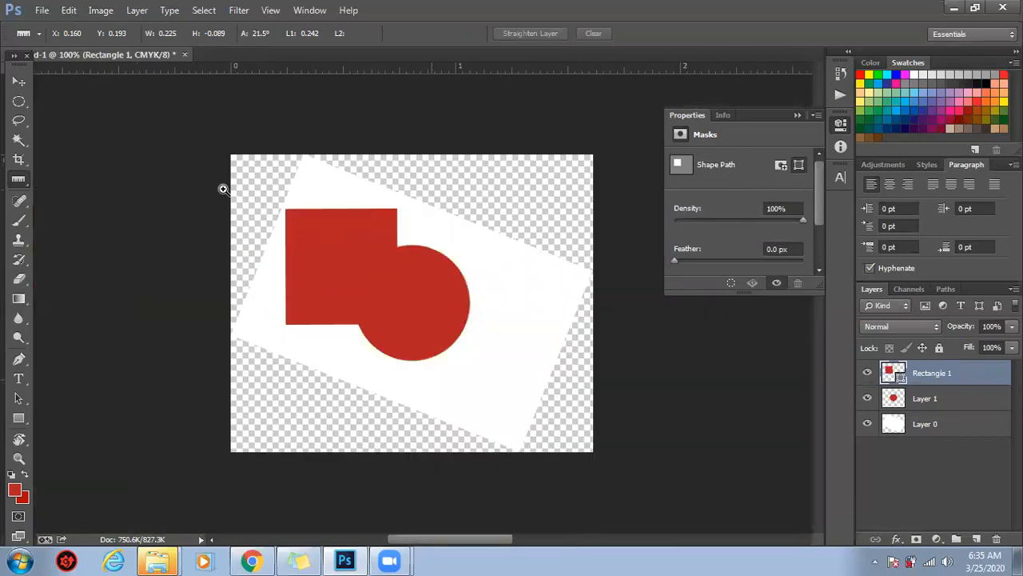
key("ctrl+plus")
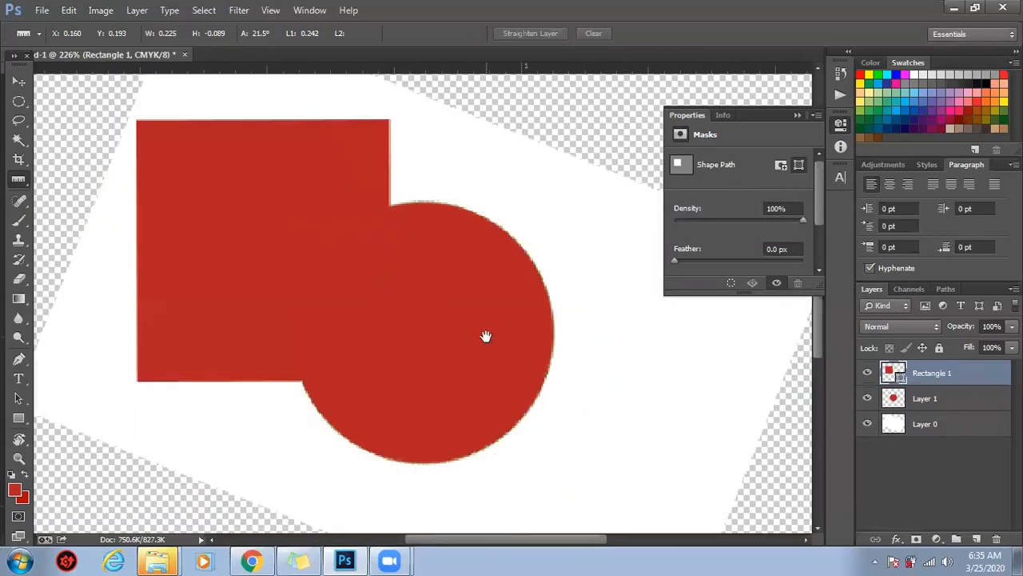
left_click_drag(484, 335, 436, 338)
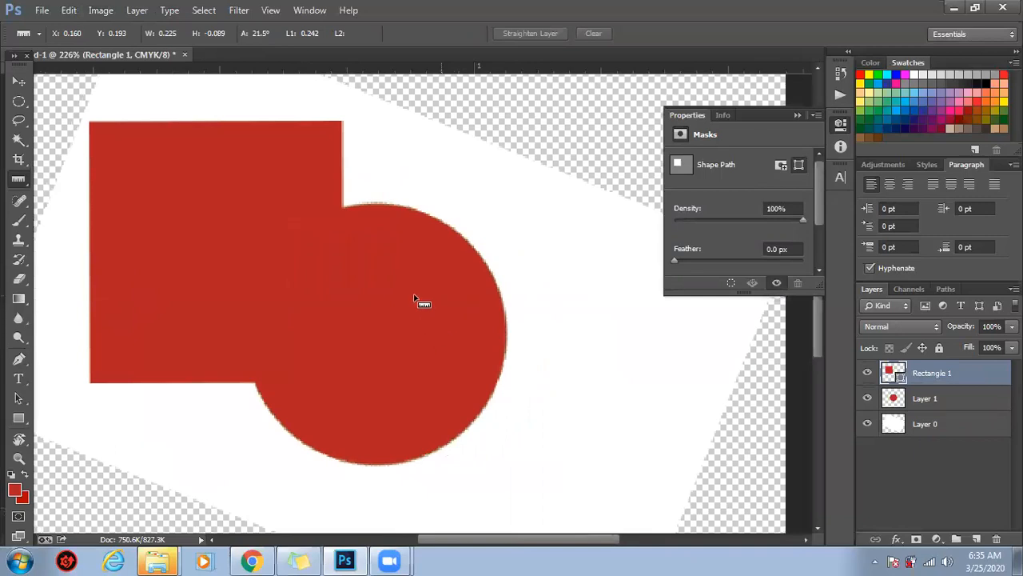
left_click_drag(303, 302, 286, 261)
key("ctrl+z")
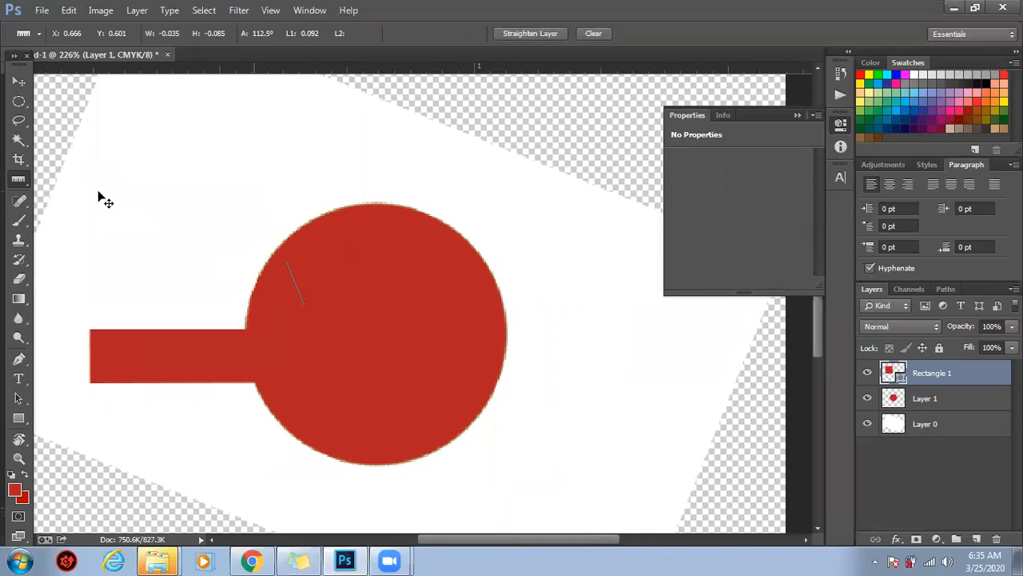
key("ctrl+z")
left_click(18, 81)
left_click_drag(348, 355, 407, 380)
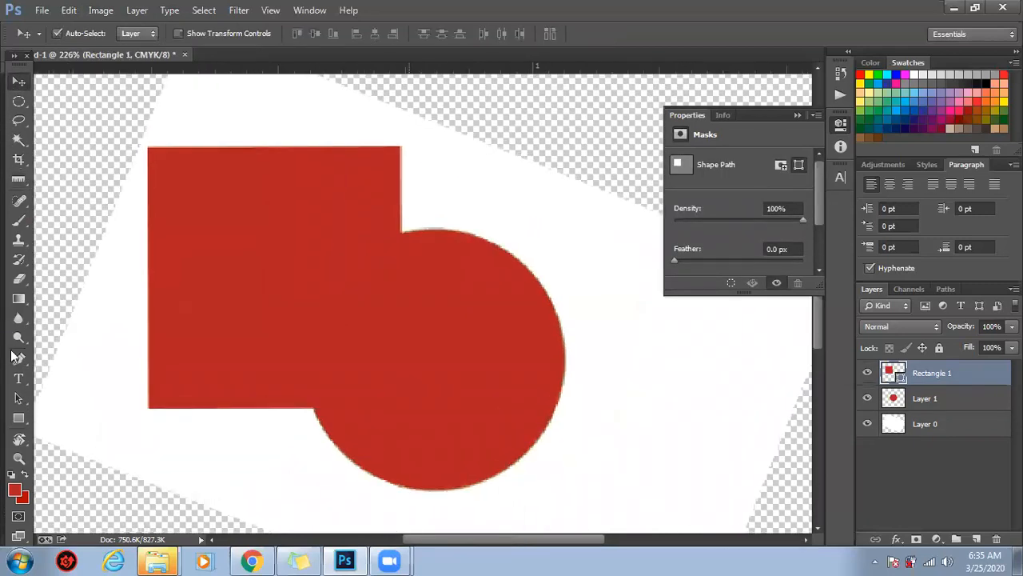
Step: Switch to the Brush tool on Layer 1, try a red stroke just above the circle, and undo it
left_click(19, 201)
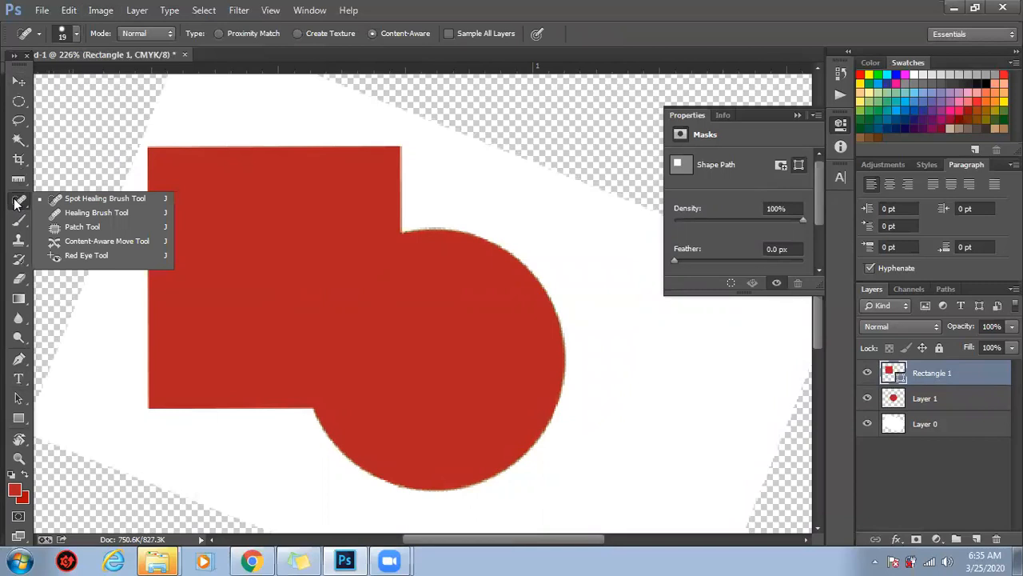
left_click(130, 197)
left_click(19, 219)
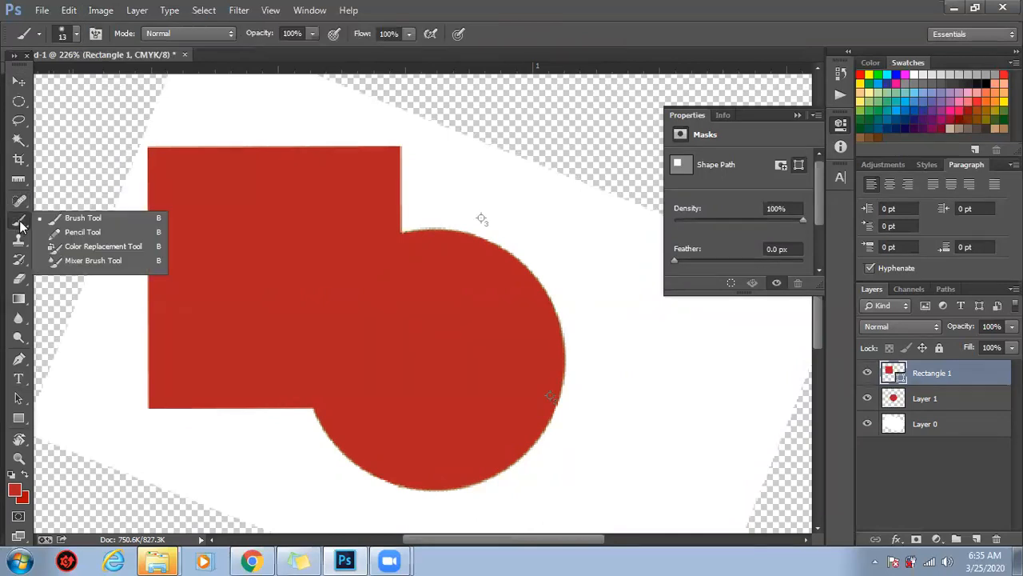
left_click(99, 220)
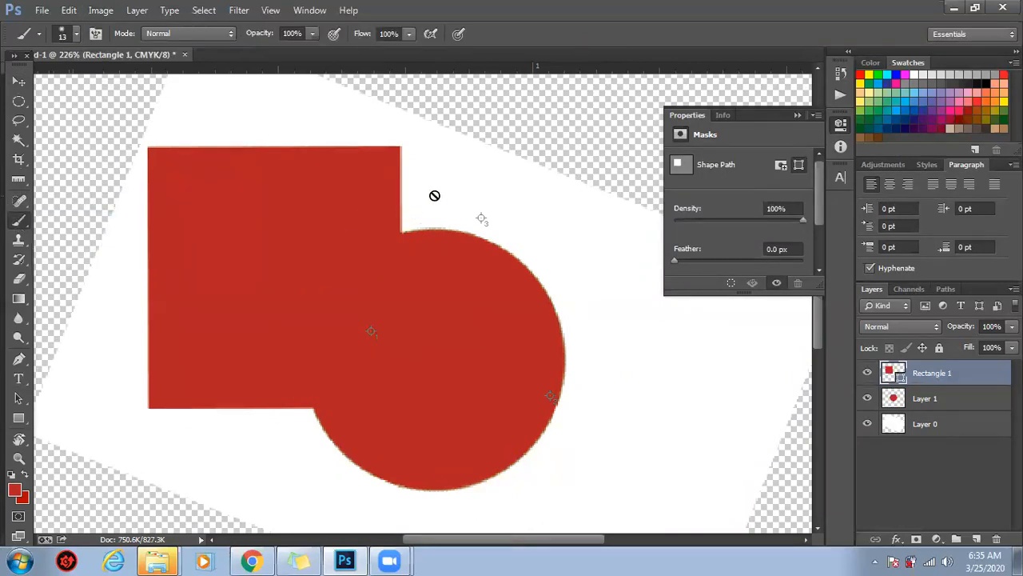
left_click(950, 424)
left_click(950, 398)
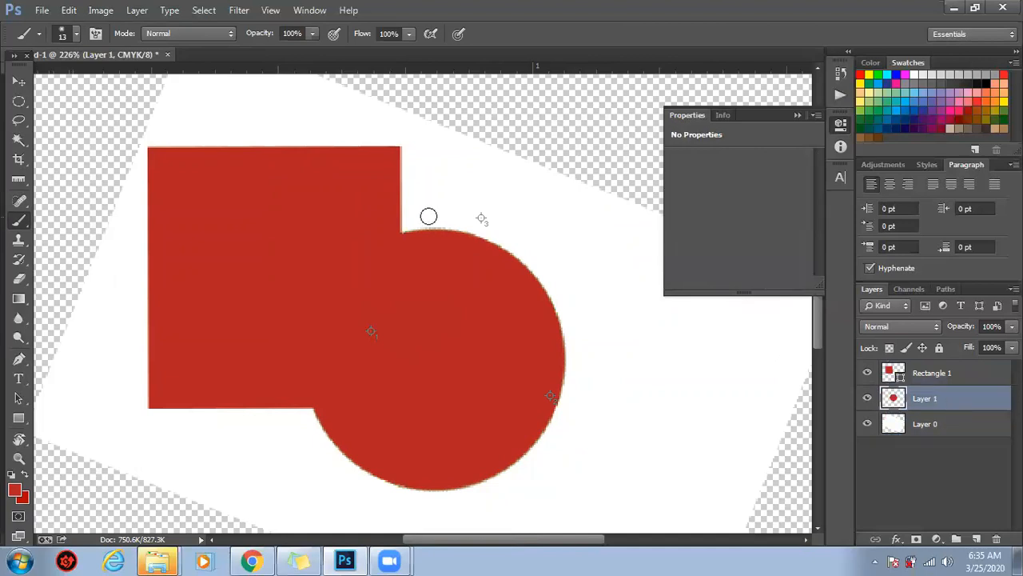
left_click_drag(583, 241, 483, 220)
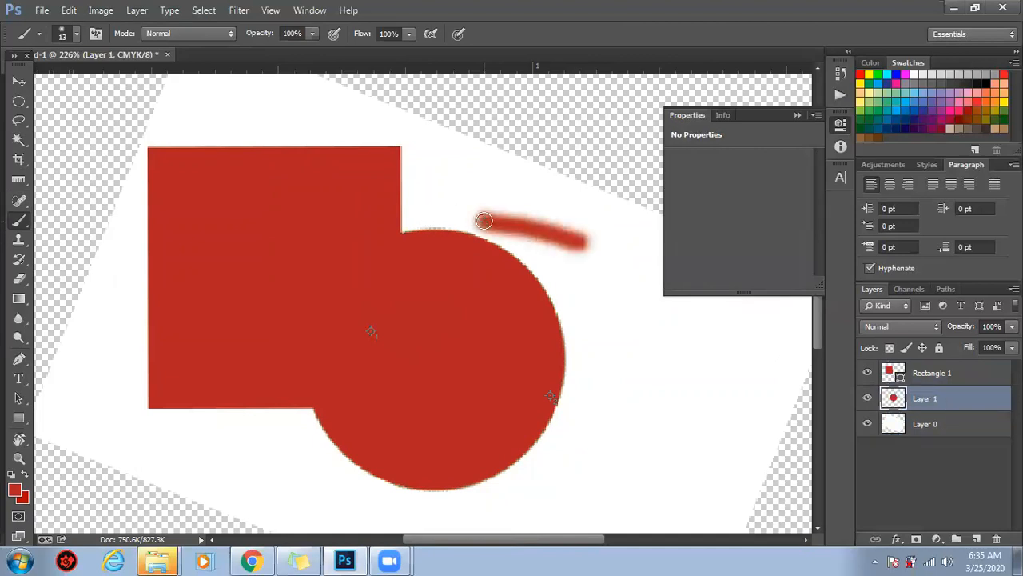
key("ctrl+z")
Step: Set the foreground color to a muted grayish pink, try a brush stroke above the circle, and undo it
left_click(12, 491)
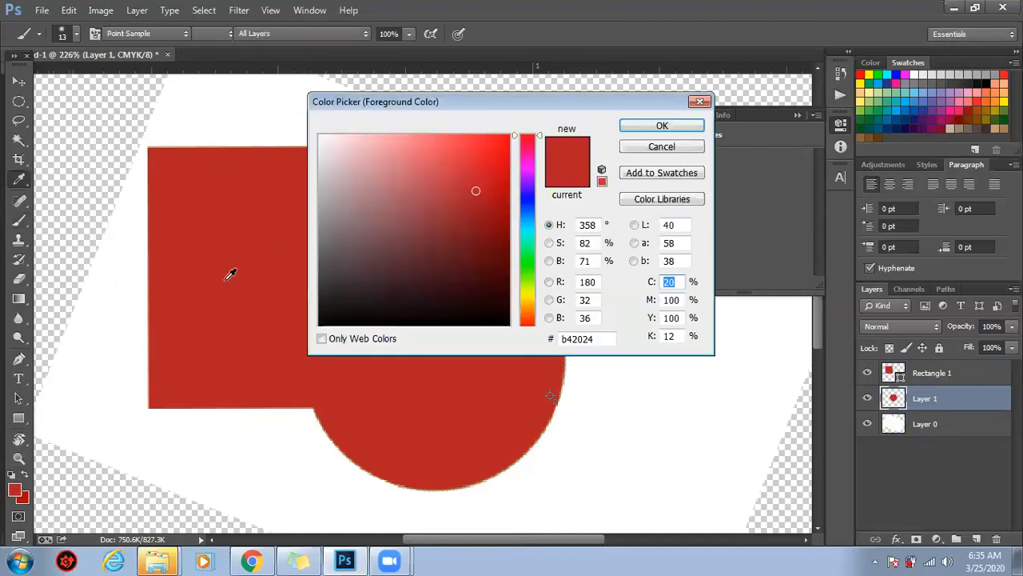
left_click(345, 204)
key("Return")
left_click_drag(509, 186, 403, 233)
key("ctrl+z")
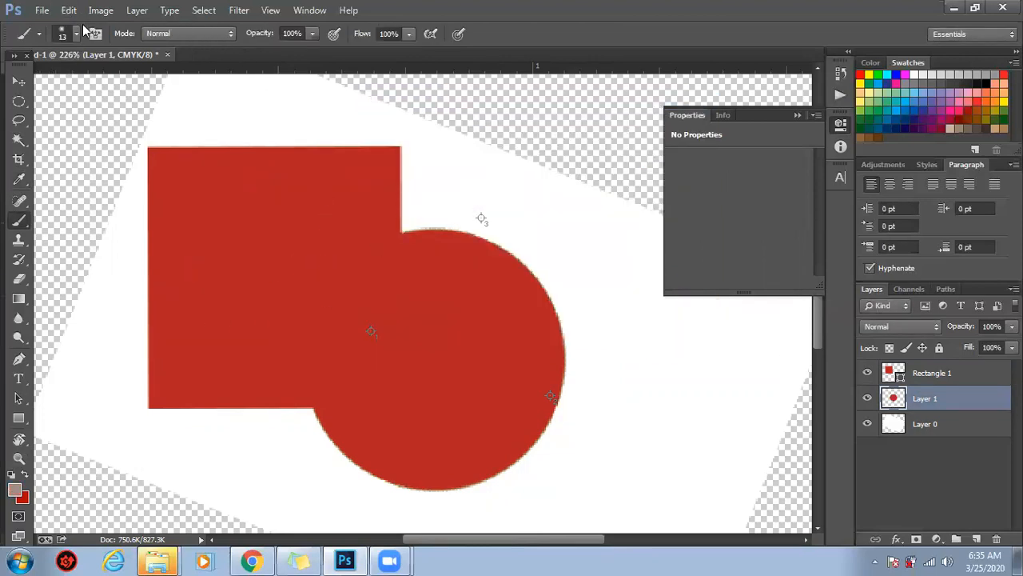
Step: Set the brush to 54 px with 39% hardness, try soft grayish pink strokes over the circle, and undo back to before the canvas rotation
left_click(76, 33)
left_click_drag(90, 119, 117, 117)
mouse_move(88, 81)
left_mouse_down()
mouse_move(126, 81)
mouse_move(106, 80)
left_mouse_up()
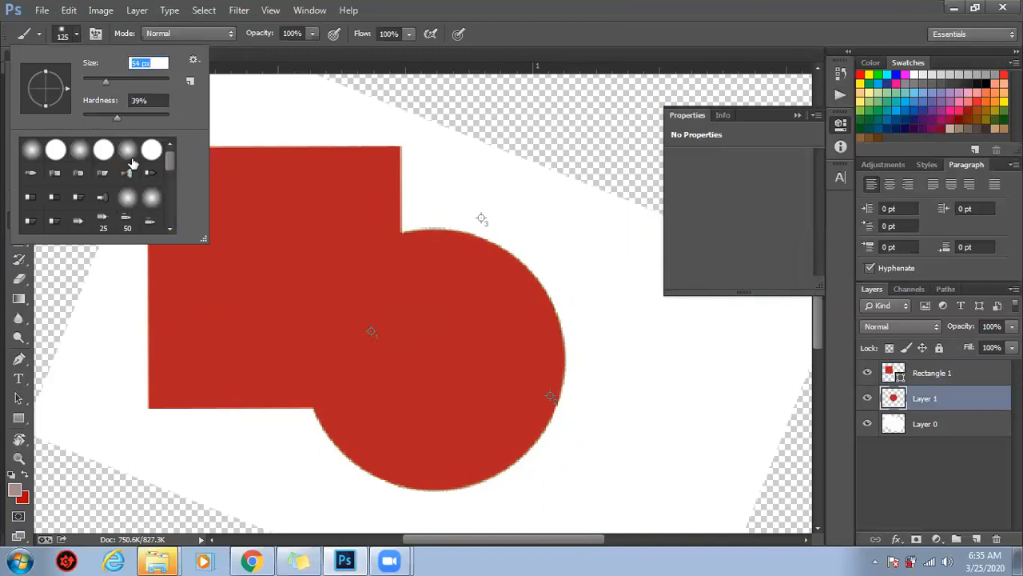
mouse_move(512, 204)
left_mouse_down()
mouse_move(498, 222)
mouse_move(406, 223)
mouse_move(490, 354)
mouse_move(469, 279)
mouse_move(406, 394)
left_mouse_up()
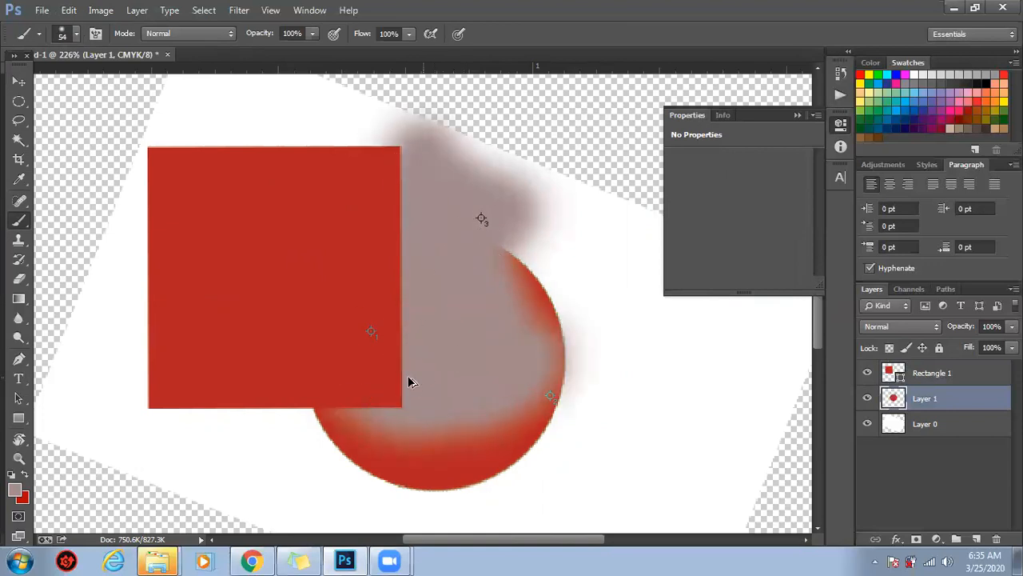
key("alt+bracketright")
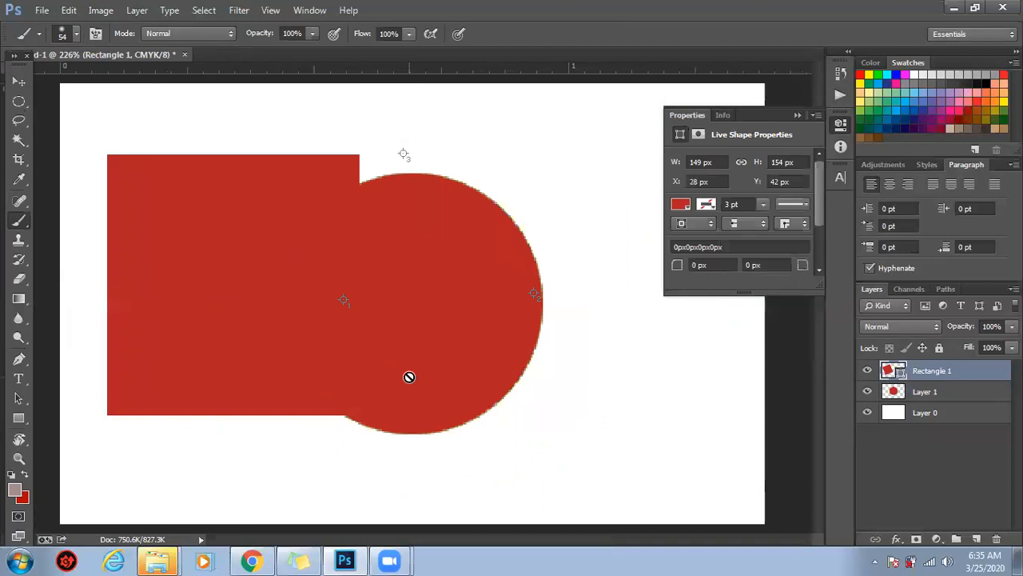
left_click(19, 84)
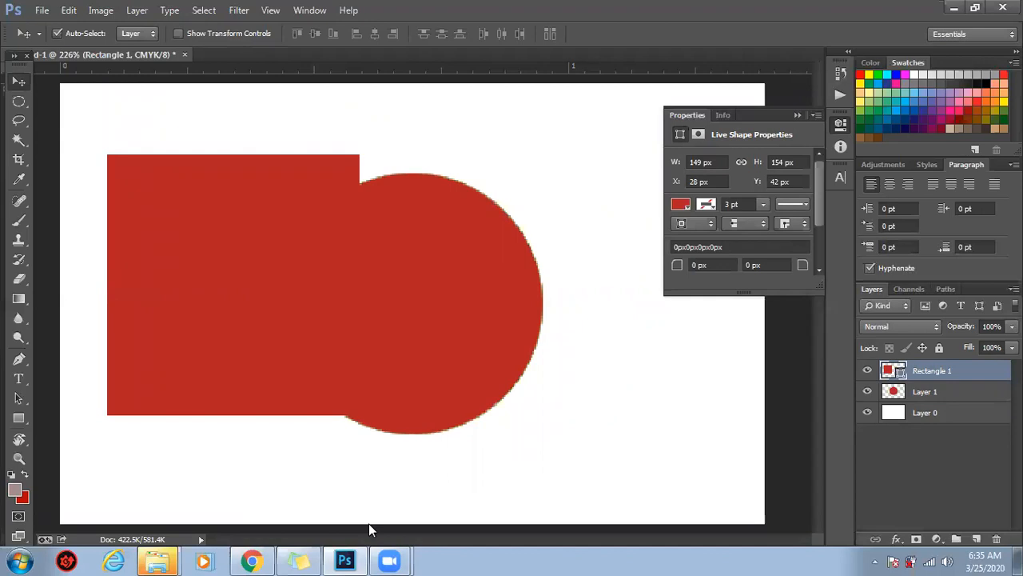
Step: Try the Clone Stamp tool on Layer 1 and define a source point near the circle's upper-right edge
left_click(26, 241)
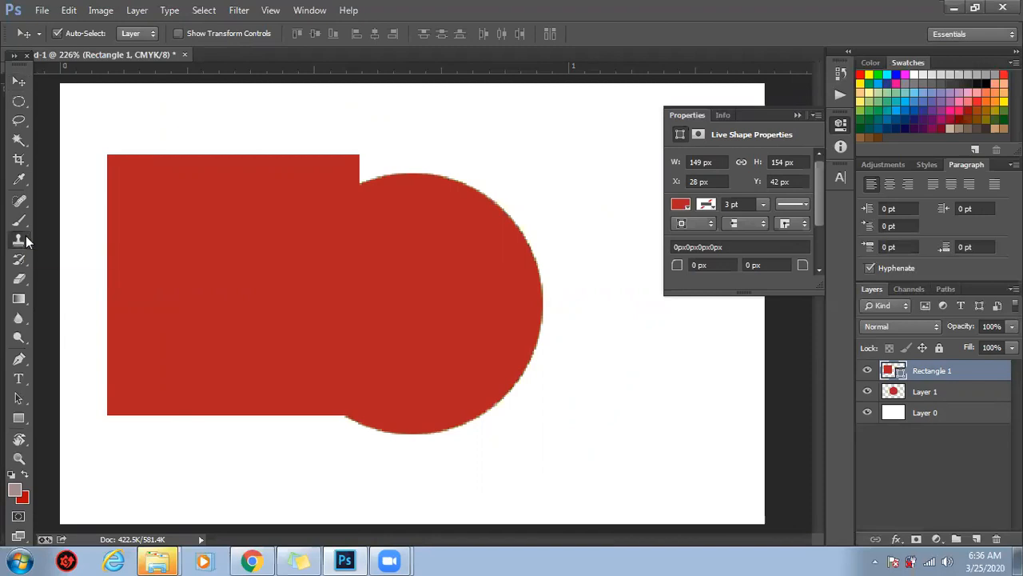
right_click(24, 240)
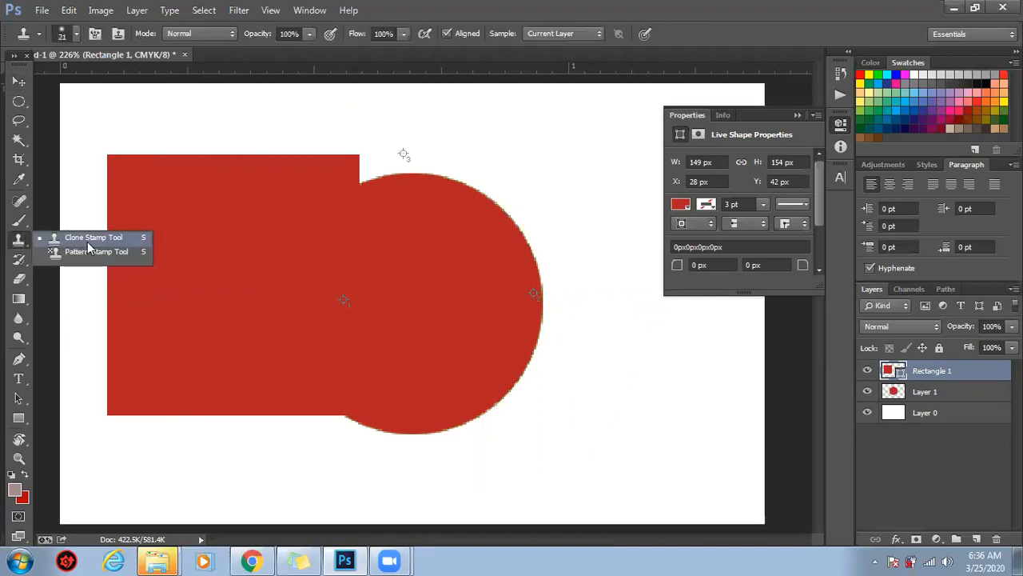
left_click(88, 242)
left_click(927, 392)
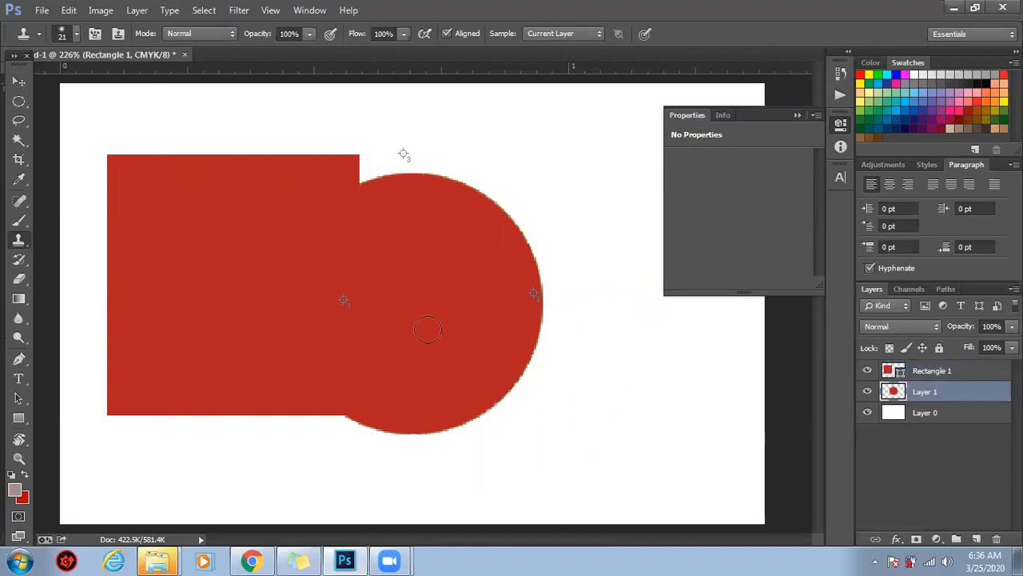
left_click(445, 290)
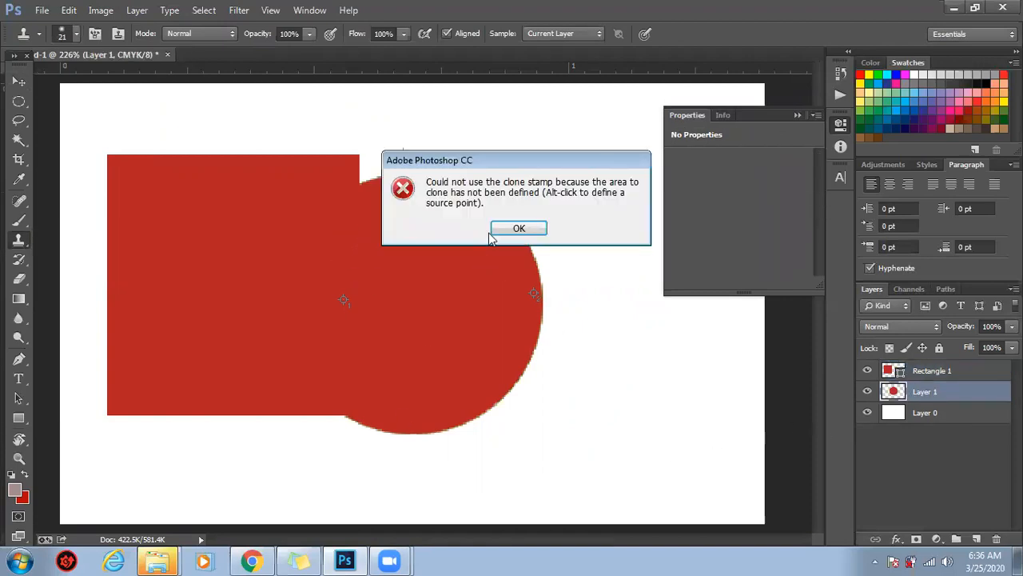
left_click(517, 230)
key("super")
key("super")
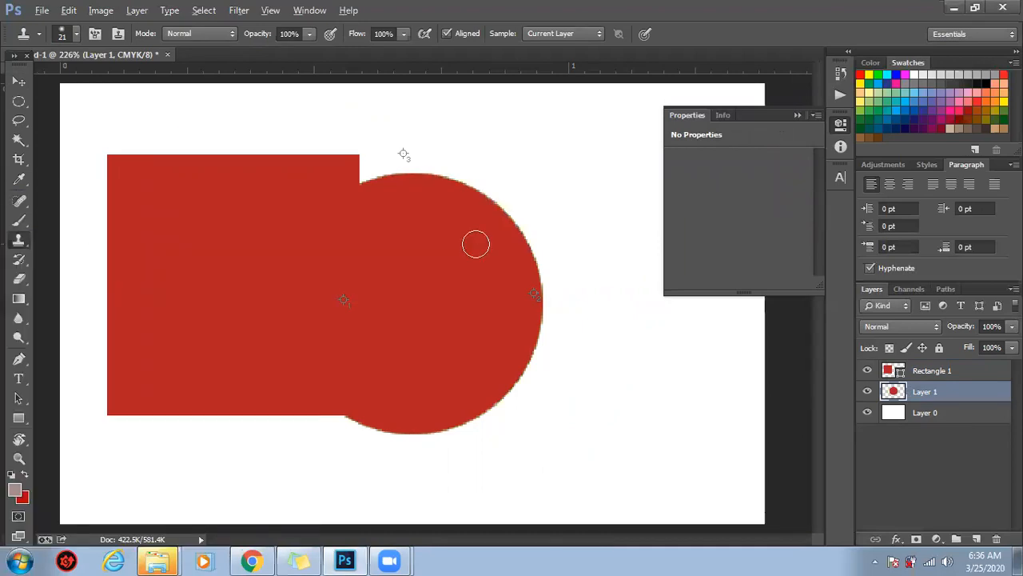
left_click(496, 220, "alt")
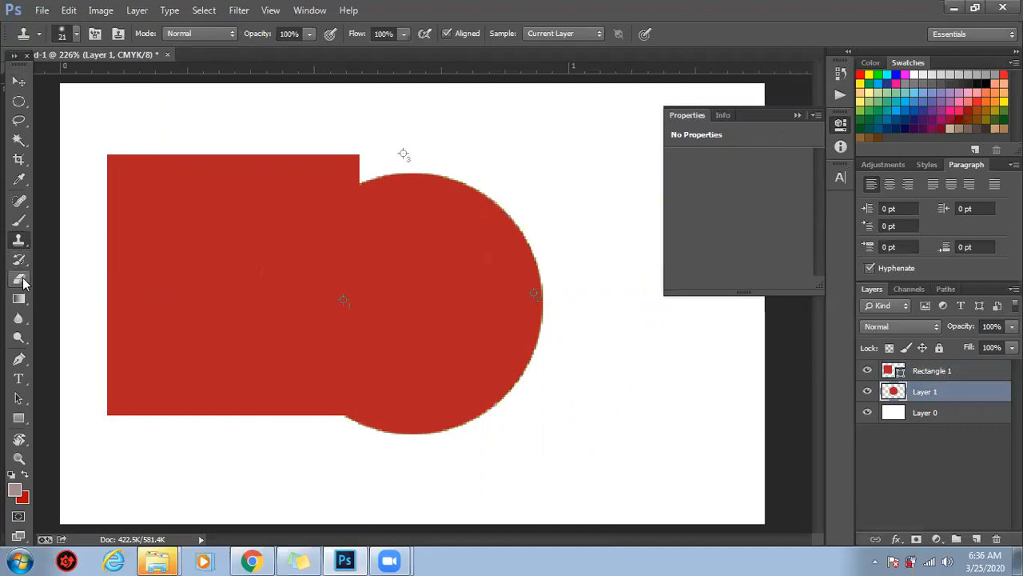
Step: With the 13 px Eraser tool, try erasing crossing diagonal bands through the circle on Layer 1
left_click(21, 282)
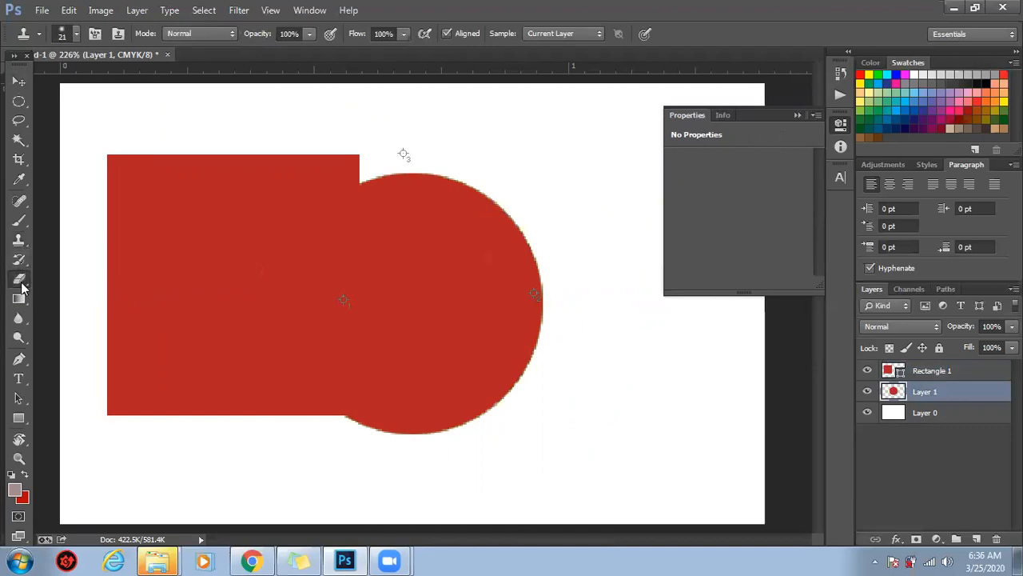
left_click(76, 278)
mouse_move(487, 216)
left_mouse_down()
mouse_move(356, 451)
mouse_move(299, 435)
left_mouse_up()
key("ctrl+z")
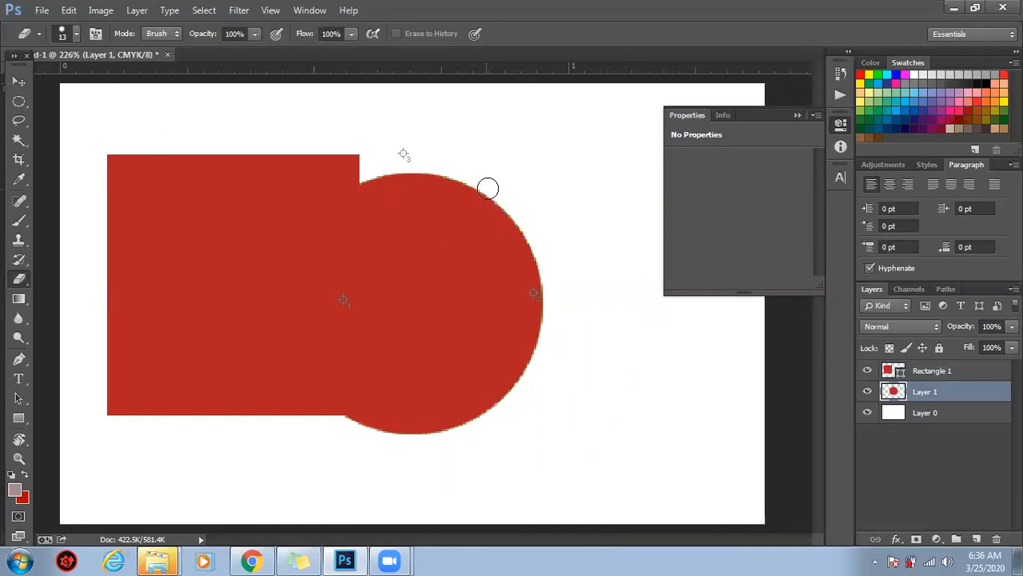
mouse_move(487, 187)
left_mouse_down()
mouse_move(421, 371)
mouse_move(366, 439)
left_mouse_up()
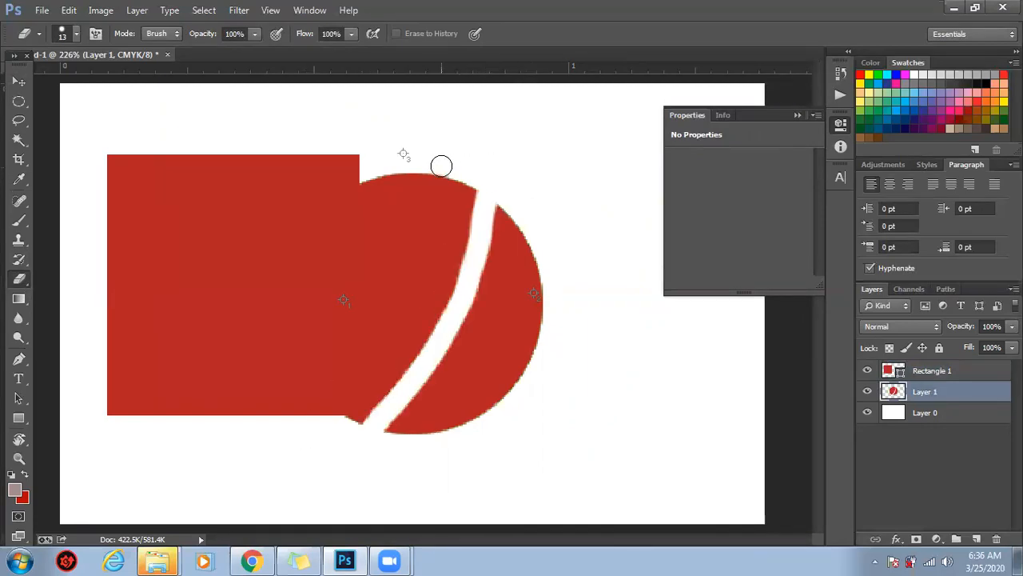
left_click_drag(441, 165, 207, 504)
key("space")
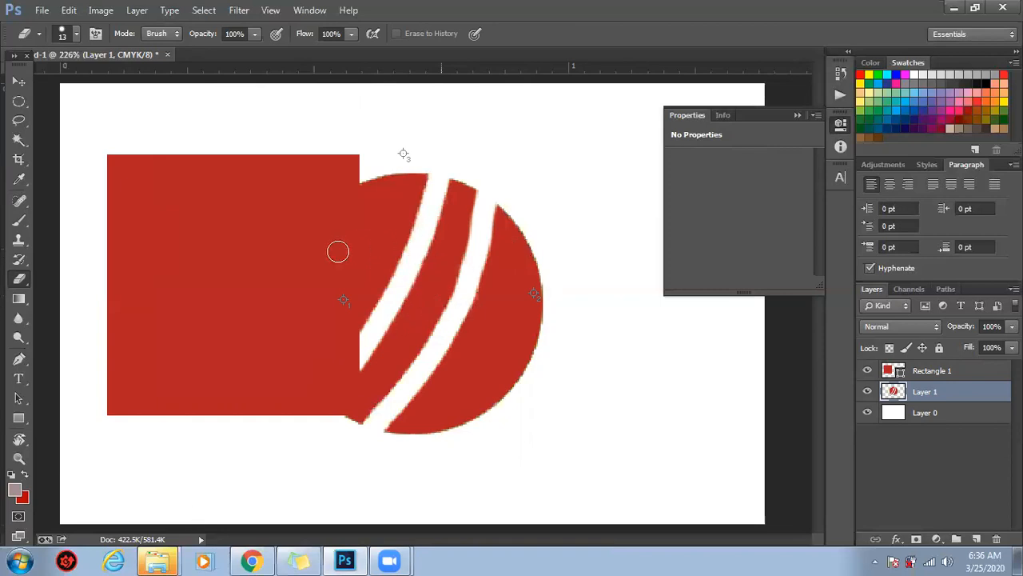
left_click_drag(402, 159, 482, 422)
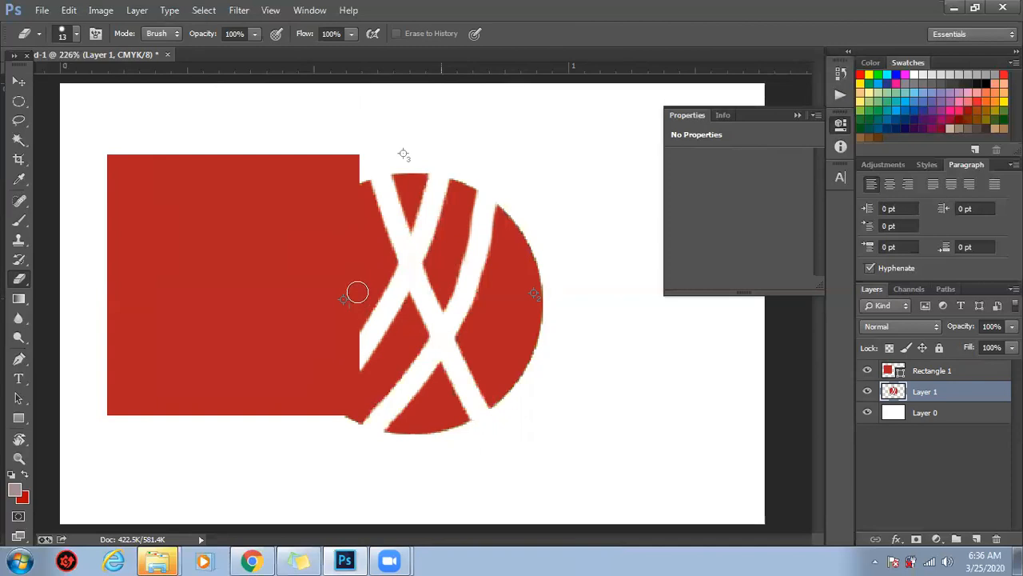
left_click_drag(472, 200, 532, 383)
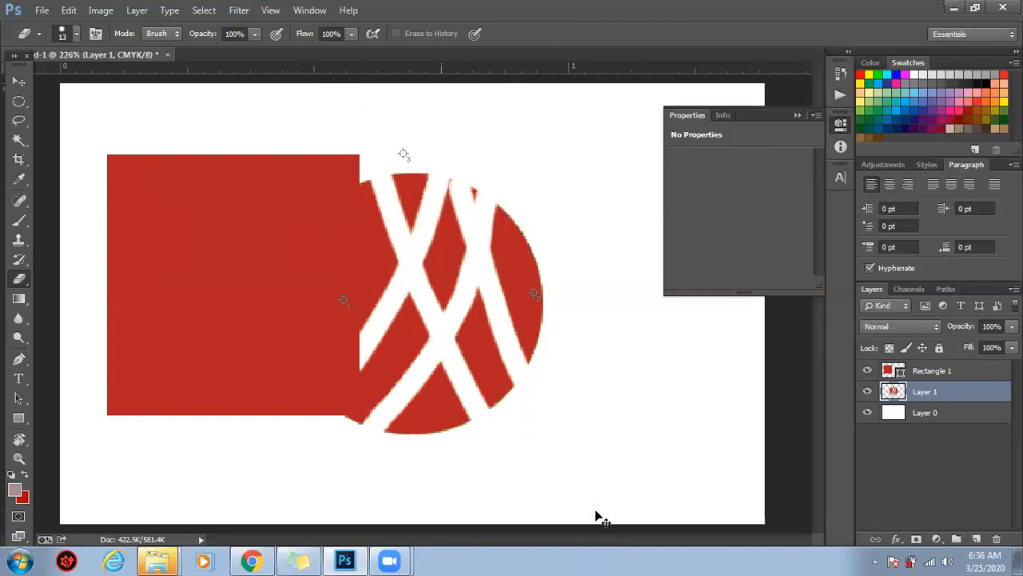
Step: Undo all the eraser strokes made across the circle
key("ctrl+alt+z")
key("ctrl+alt+z")
key("ctrl+alt+z")
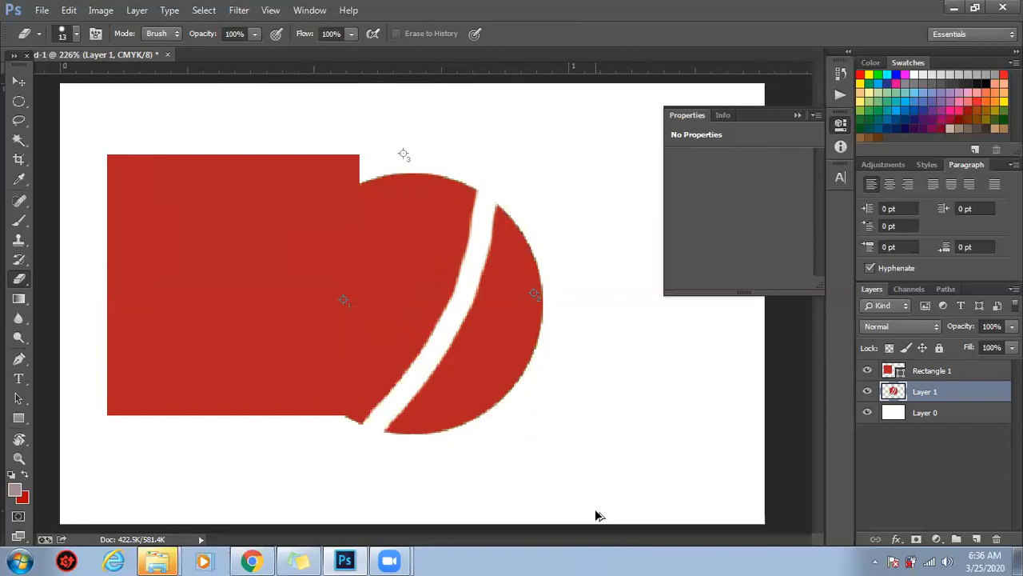
key("ctrl+alt+z")
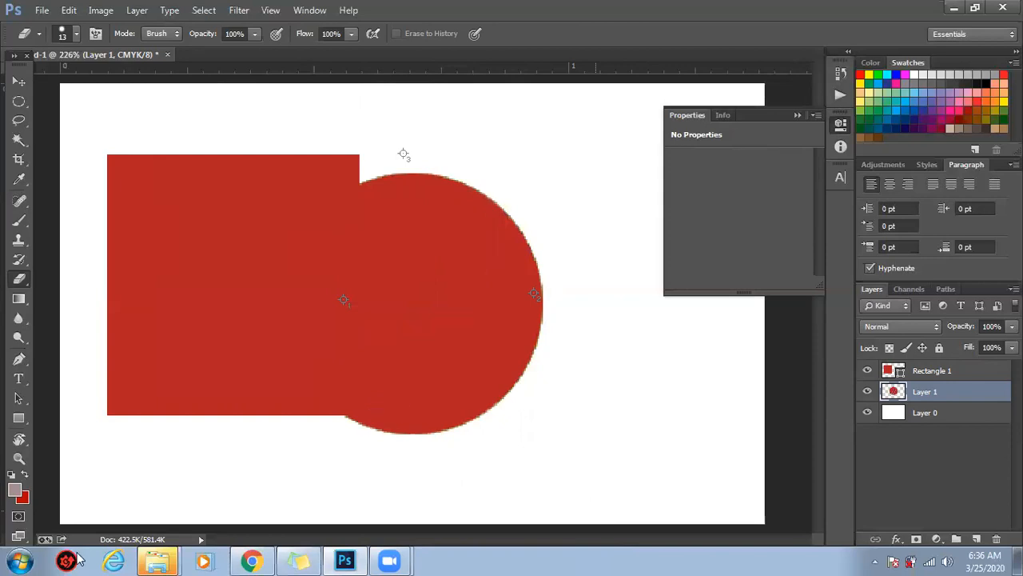
Step: Erase freehand strokes of the white Layer 0 around the shapes with the Background Eraser tool
left_click(19, 298)
left_click(19, 278)
left_click(120, 293)
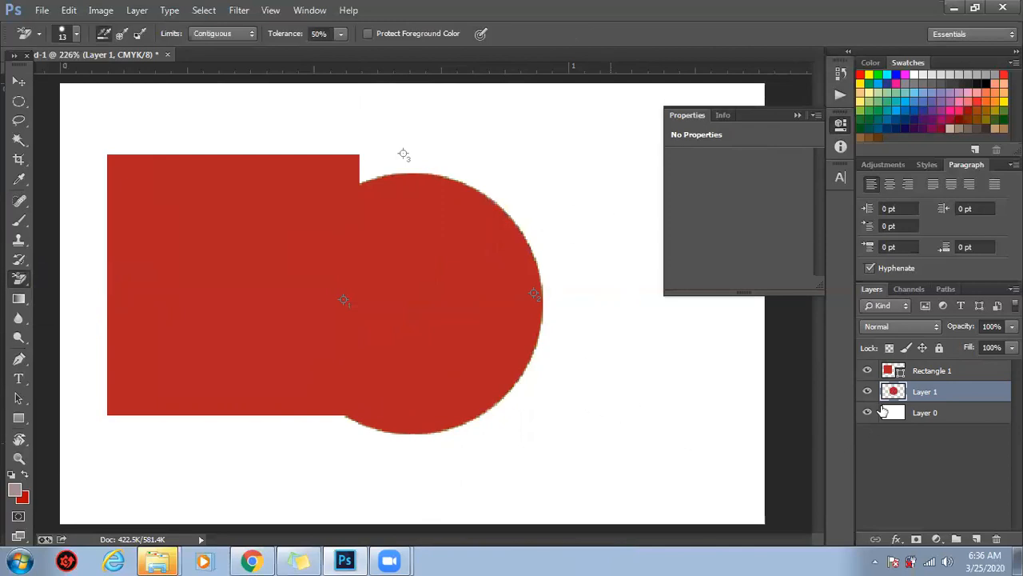
left_click(884, 411)
left_click(709, 317)
mouse_move(605, 173)
left_mouse_down()
mouse_move(634, 393)
mouse_move(615, 471)
mouse_move(655, 154)
mouse_move(573, 290)
mouse_move(582, 194)
mouse_move(594, 270)
mouse_move(608, 266)
mouse_move(593, 205)
mouse_move(581, 252)
mouse_move(603, 188)
mouse_move(556, 368)
mouse_move(539, 384)
mouse_move(543, 213)
mouse_move(539, 239)
mouse_move(484, 265)
mouse_move(276, 264)
mouse_move(296, 257)
mouse_move(577, 312)
left_mouse_up()
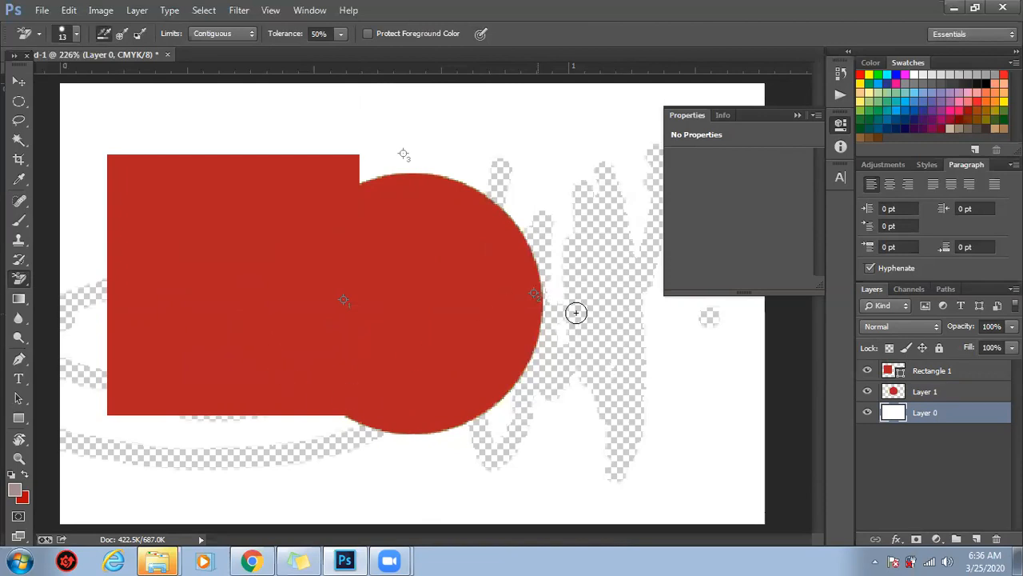
Step: Enlarge the Background Eraser brush and clear wide areas of white above and beside the circle on Layer 0
key("bracketright")
key("bracketright")
key("bracketright")
key("bracketright")
key("bracketright")
key("bracketright")
key("bracketright")
key("bracketright")
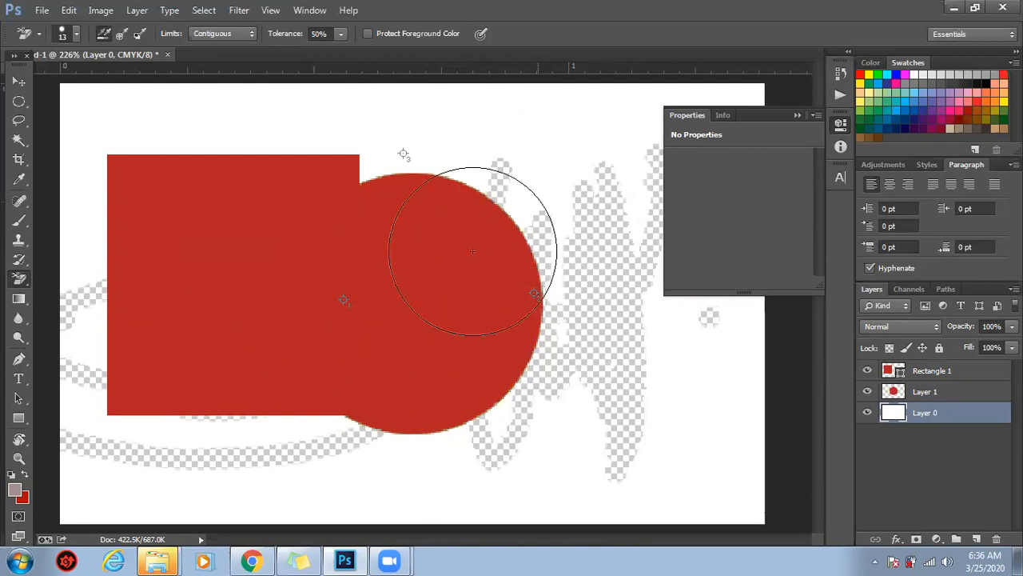
left_click_drag(473, 252, 254, 290)
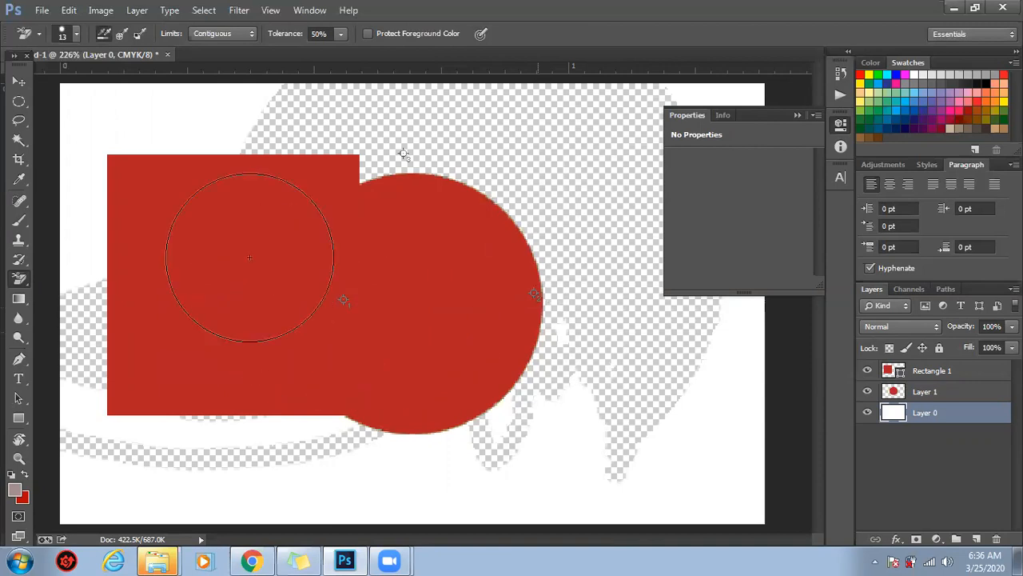
left_click_drag(494, 341, 483, 320)
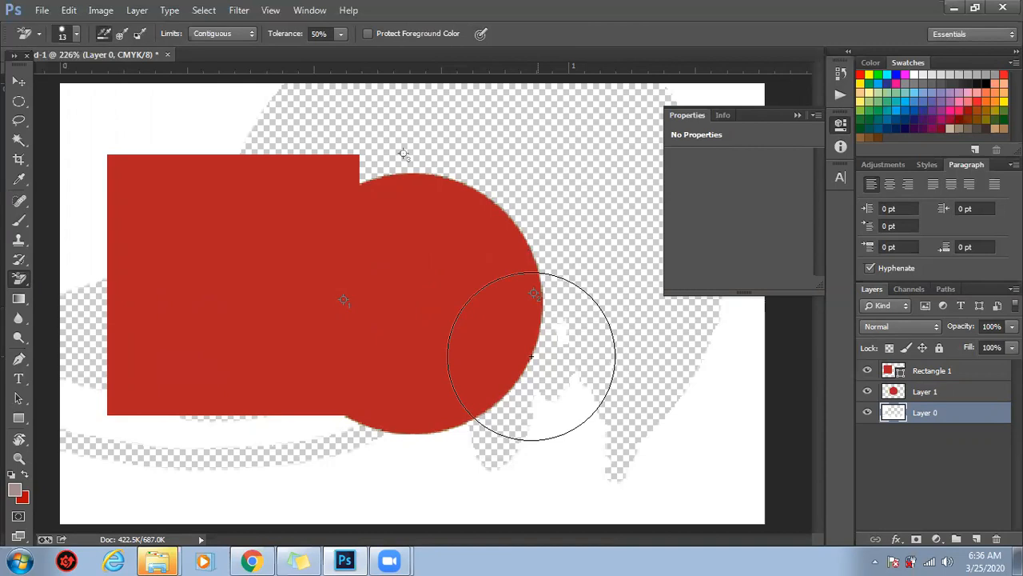
mouse_move(530, 347)
left_mouse_down()
mouse_move(580, 419)
mouse_move(603, 409)
mouse_move(564, 374)
mouse_move(596, 375)
left_mouse_up()
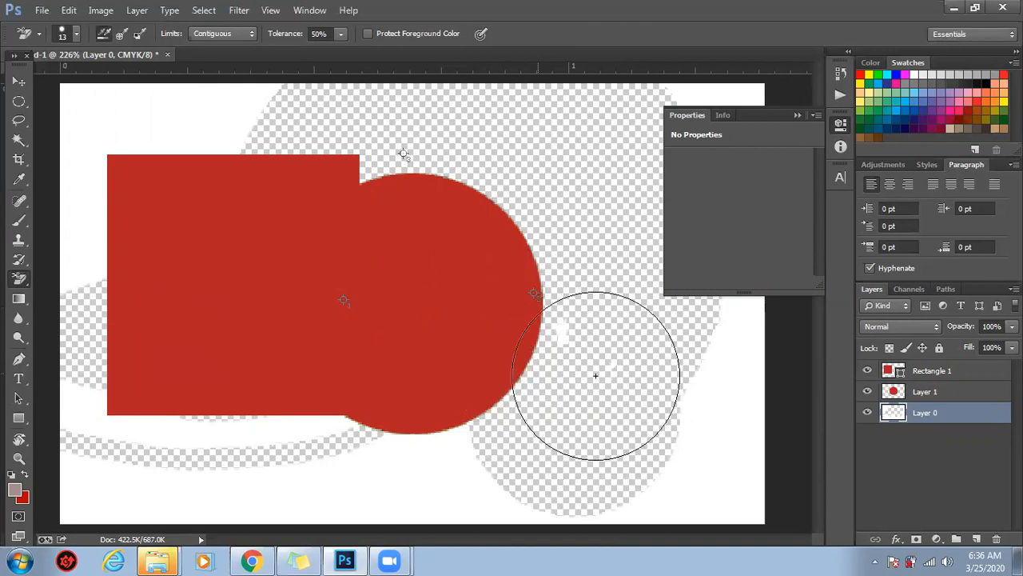
mouse_move(680, 402)
left_mouse_down()
mouse_move(696, 379)
mouse_move(729, 413)
mouse_move(722, 388)
mouse_move(732, 354)
left_mouse_up()
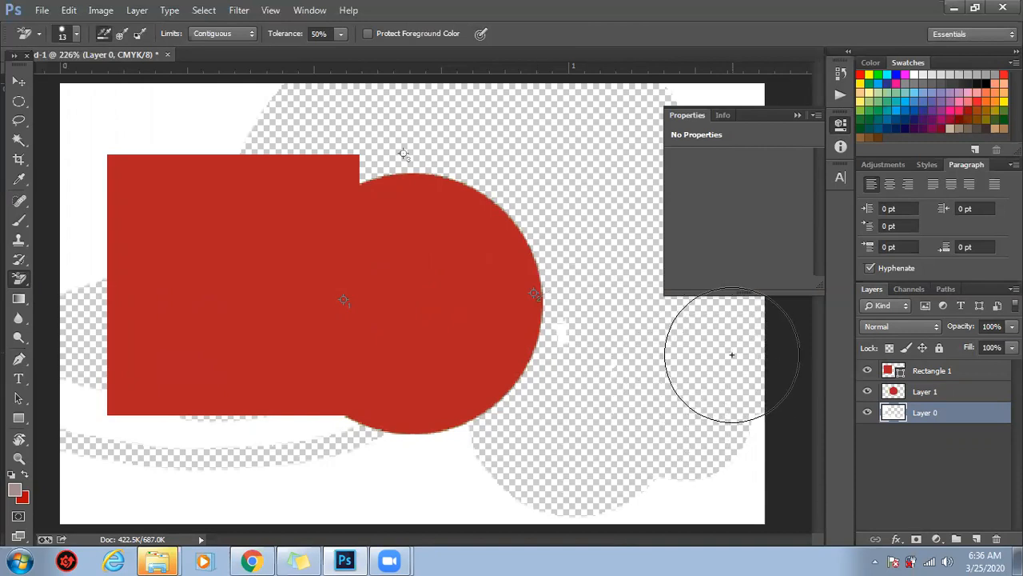
Step: Set the Background Eraser brush to 100% hardness and 75% spacing at a size of 80 px
left_click(76, 35)
left_click_drag(54, 117, 185, 116)
left_click_drag(45, 149, 75, 149)
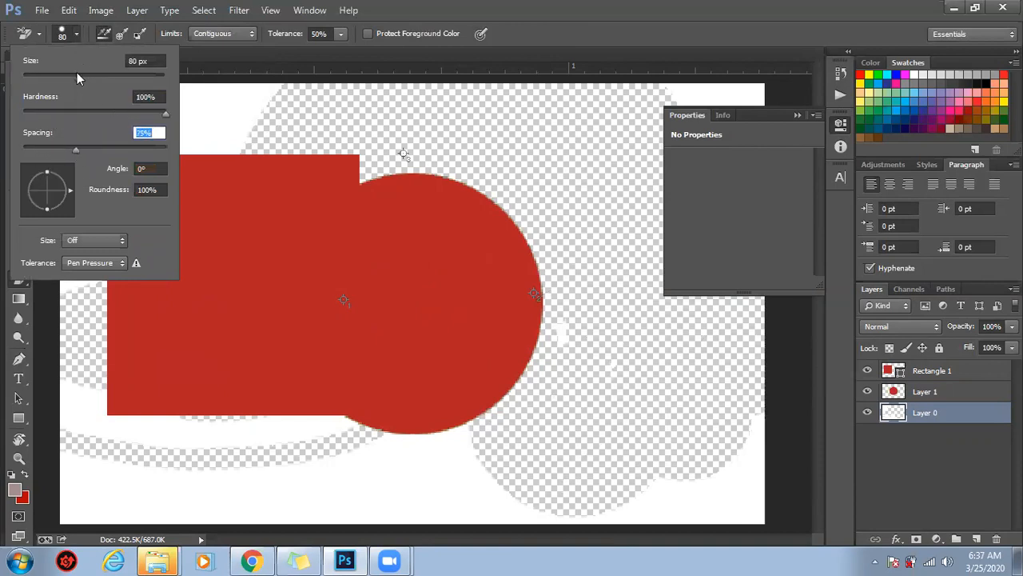
left_click(287, 52)
Step: Erase most of the remaining white patches on Layer 0 around the rectangle and circle
left_click(559, 340)
mouse_move(560, 342)
left_mouse_down()
mouse_move(530, 410)
mouse_move(267, 495)
mouse_move(296, 468)
mouse_move(139, 481)
mouse_move(281, 497)
mouse_move(230, 502)
mouse_move(607, 462)
mouse_move(678, 474)
mouse_move(753, 462)
mouse_move(740, 483)
mouse_move(640, 505)
left_mouse_up()
left_click_drag(697, 122, 745, 235)
left_click(696, 128)
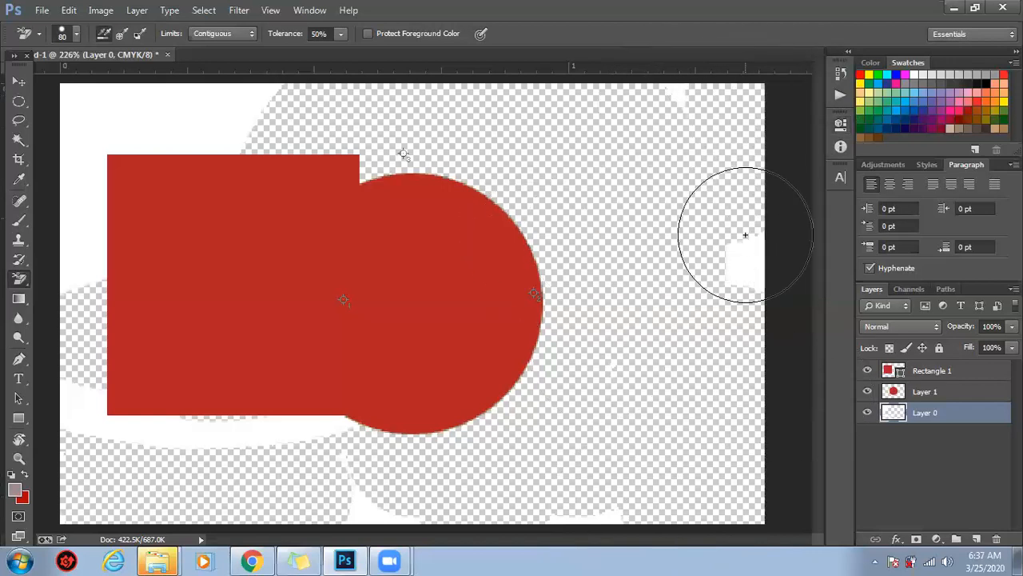
mouse_move(748, 275)
left_mouse_down()
mouse_move(673, 97)
mouse_move(659, 105)
mouse_move(133, 120)
left_mouse_up()
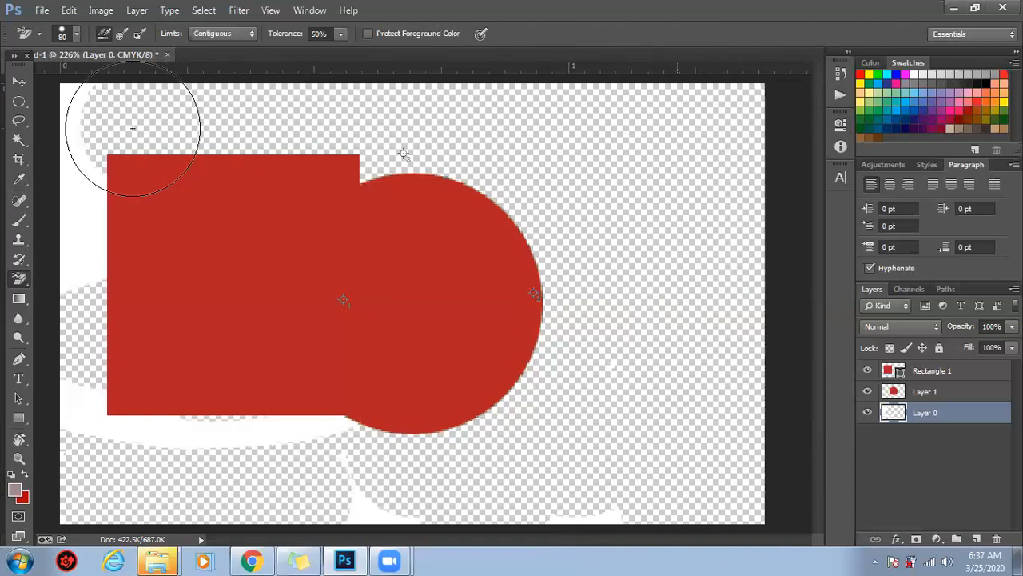
mouse_move(103, 186)
left_mouse_down()
mouse_move(120, 342)
mouse_move(108, 393)
mouse_move(213, 383)
mouse_move(348, 413)
mouse_move(357, 422)
mouse_move(177, 443)
mouse_move(349, 455)
mouse_move(385, 495)
mouse_move(350, 485)
mouse_move(399, 496)
mouse_move(361, 504)
left_mouse_up()
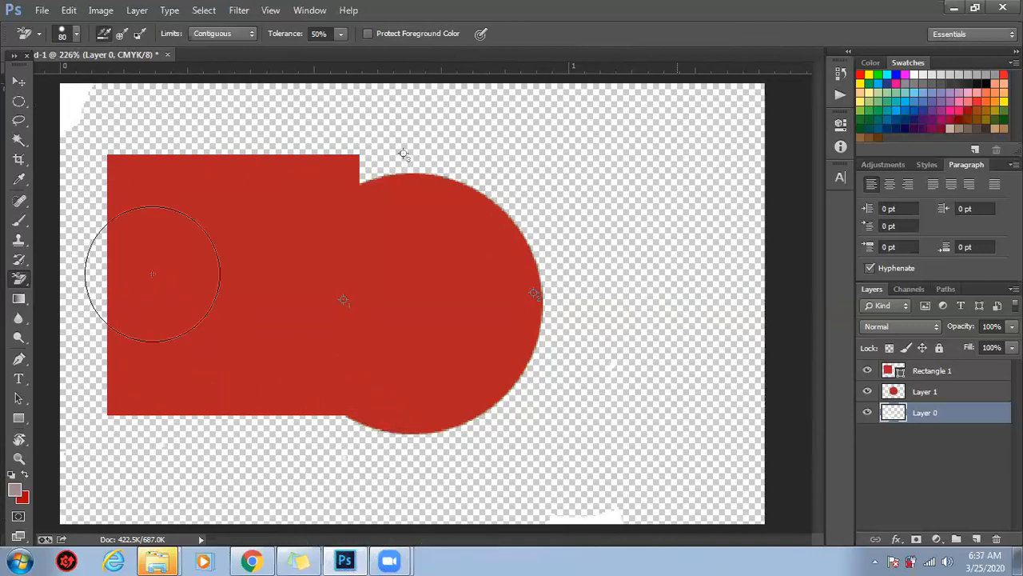
left_click_drag(82, 108, 70, 100)
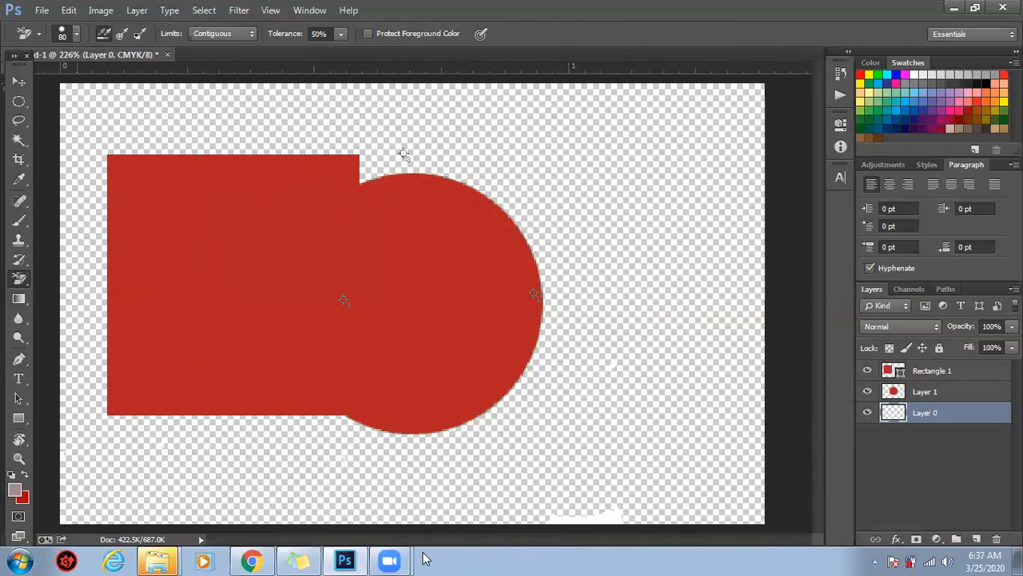
Step: Remove the solid grayish pink fill of Layer 2 with the Magic Eraser tool and reopen the eraser tool choices
right_click(21, 279)
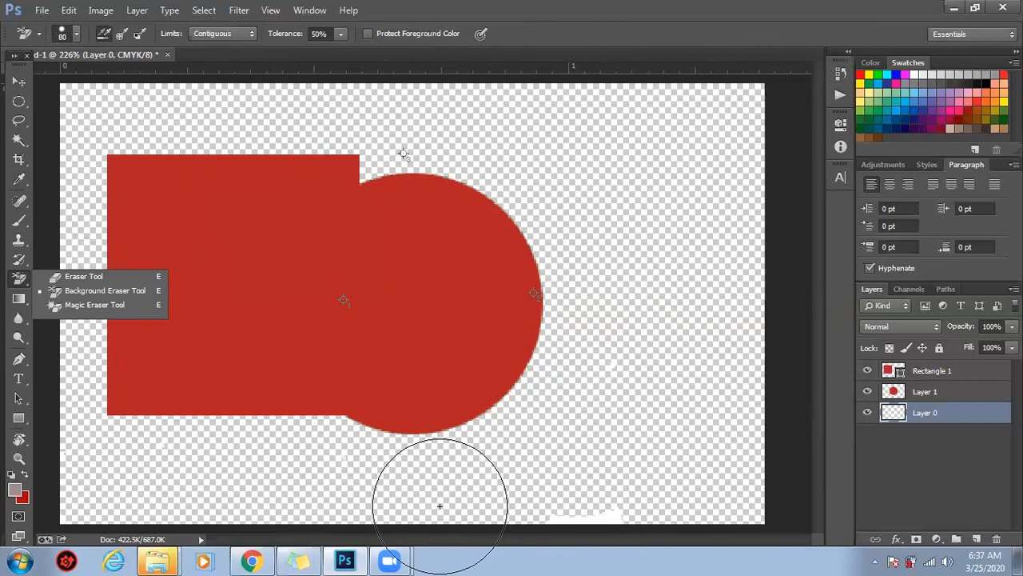
left_click(26, 282)
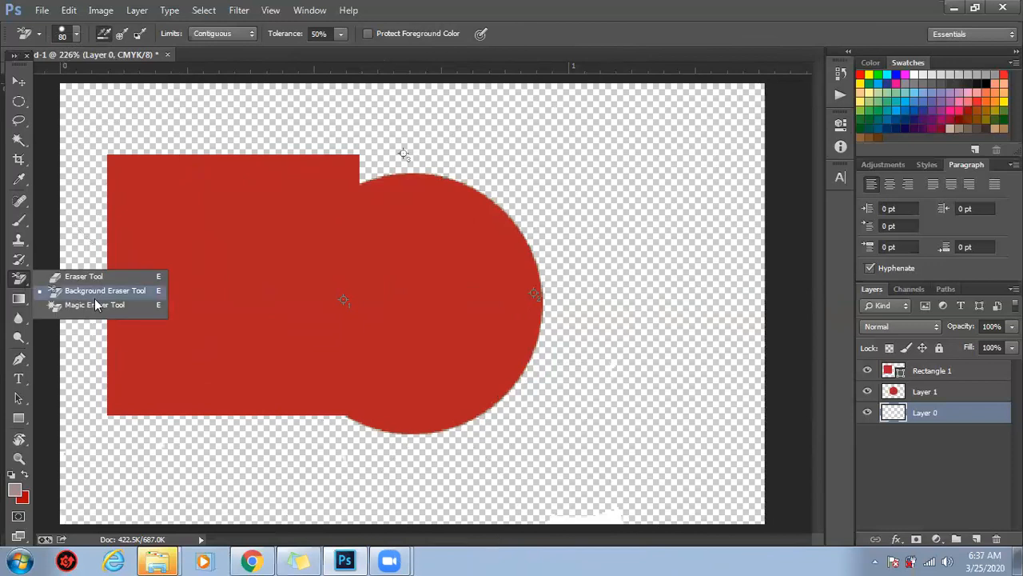
left_click(104, 305)
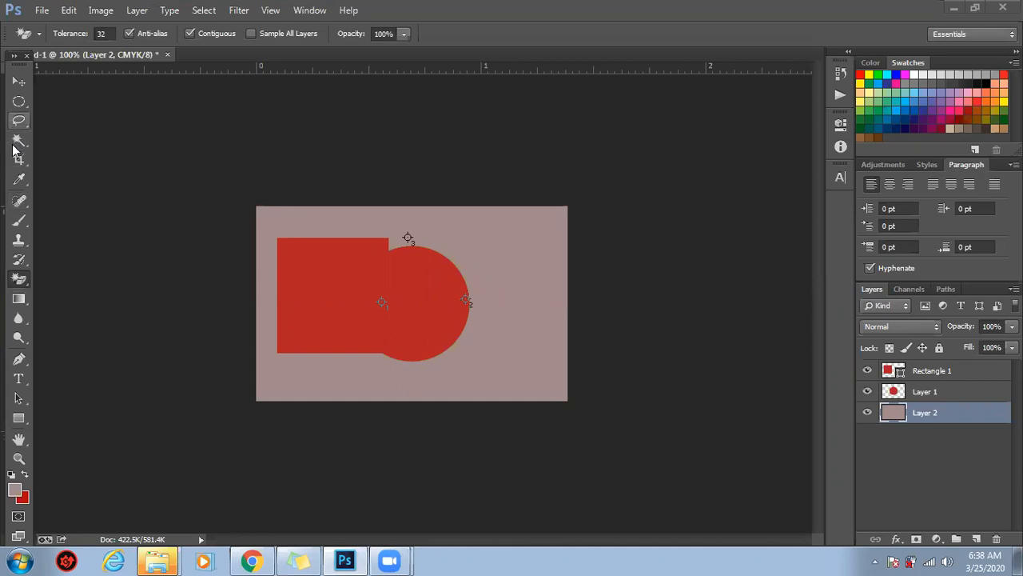
left_click(534, 279)
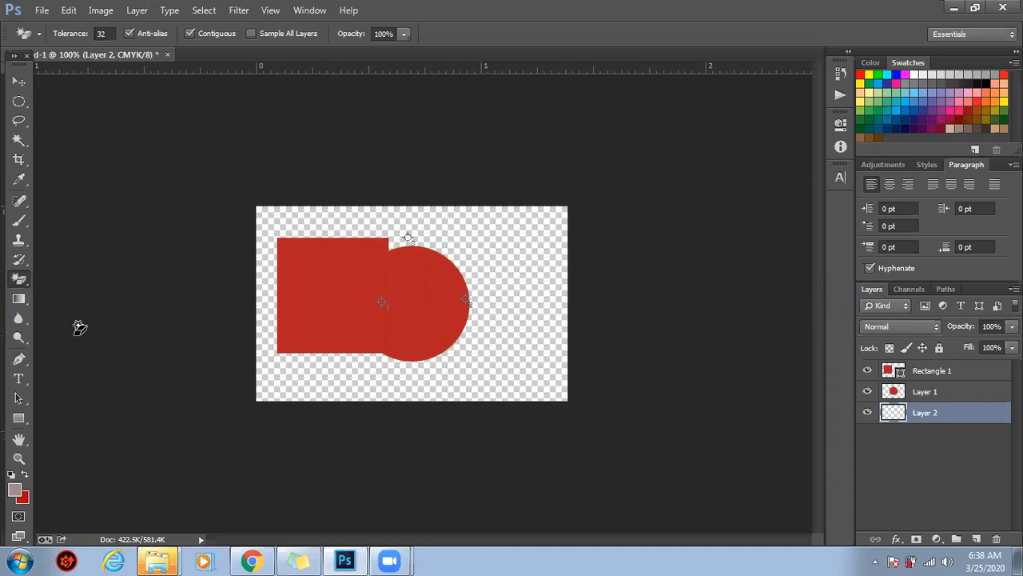
left_click(19, 280)
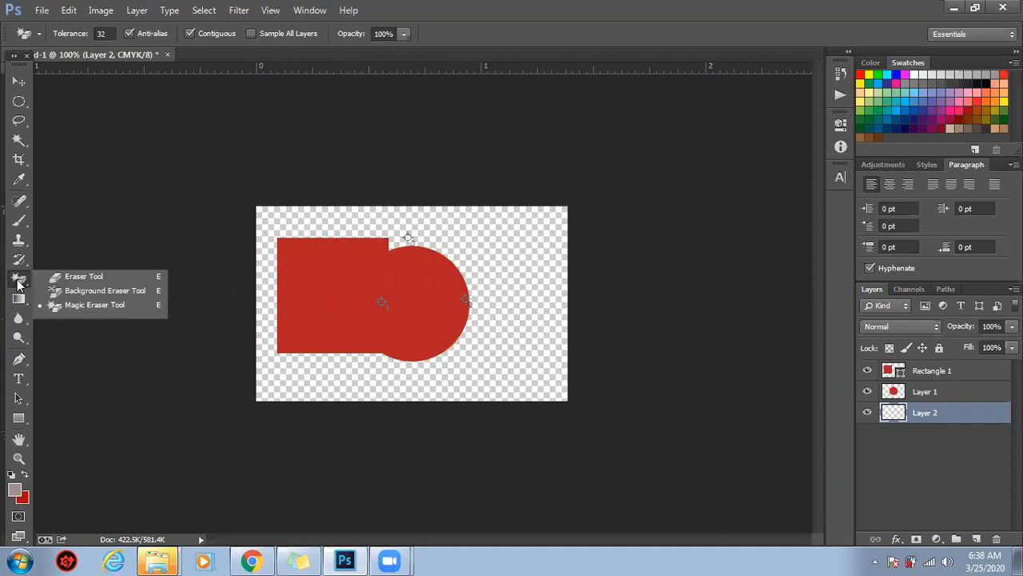
Step: Look through the tool choices in the Gradient, Blur and Dodge tool groups
left_click(19, 298)
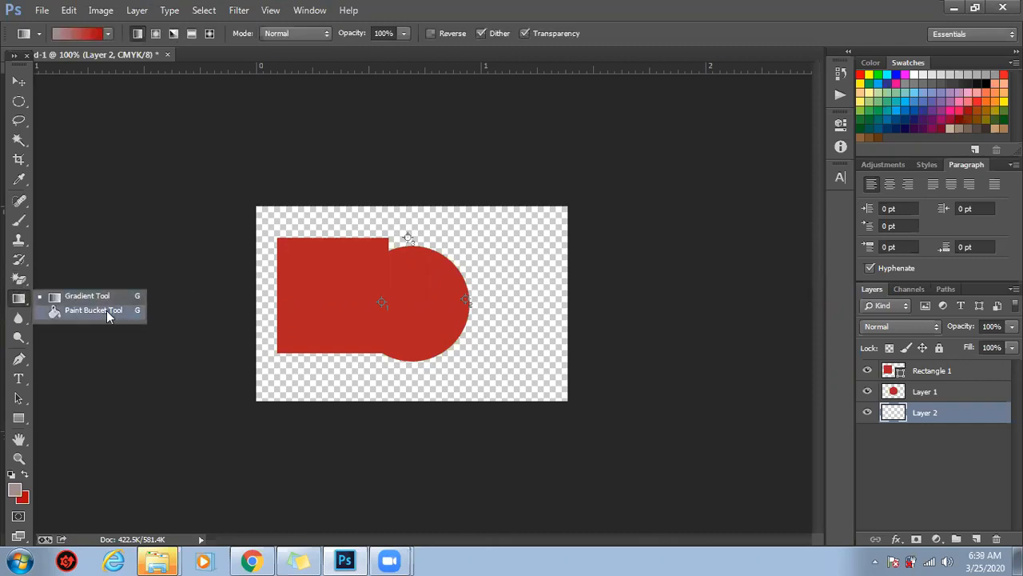
left_click(19, 318)
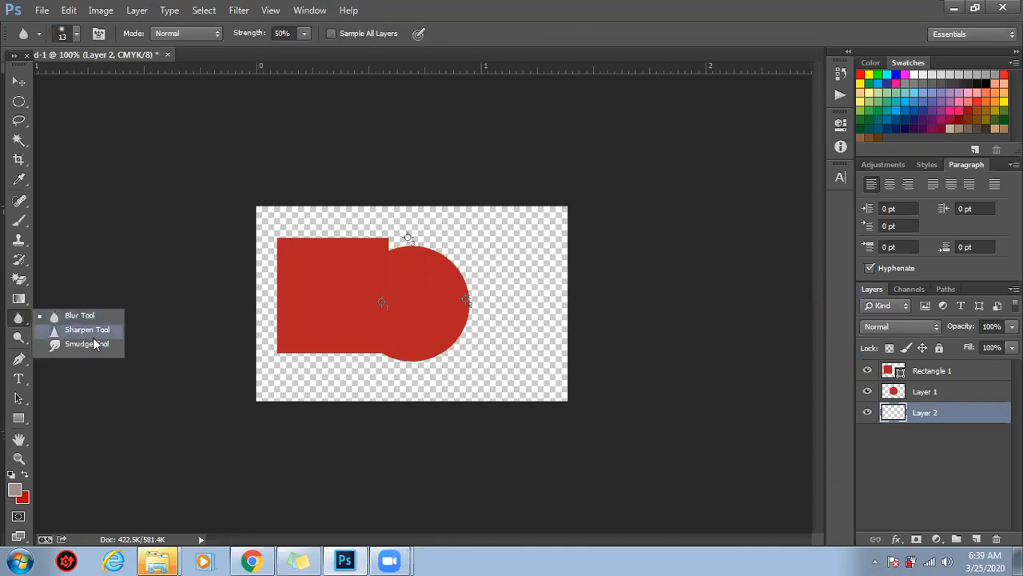
left_click(22, 340)
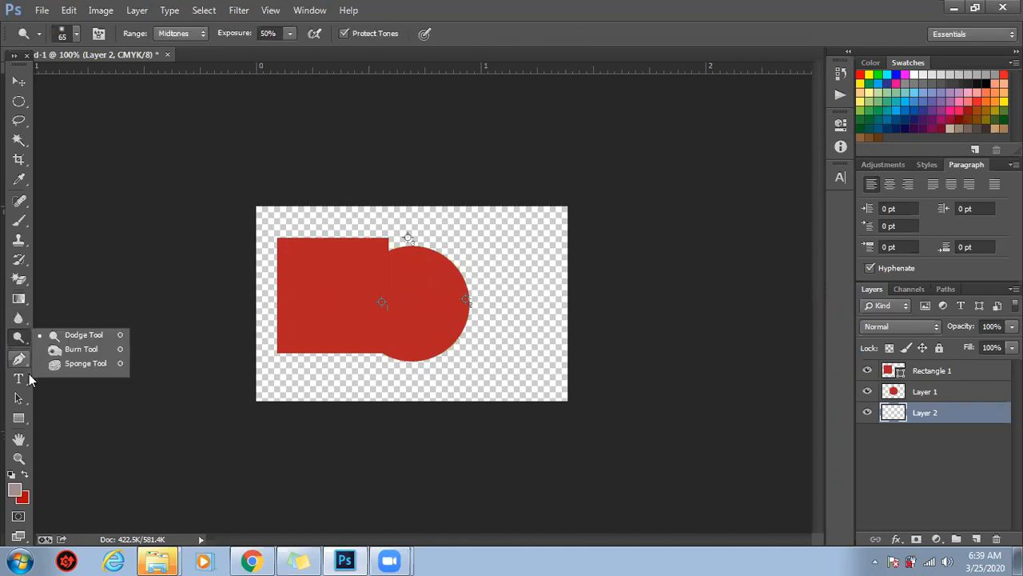
Step: Draw a closed Pen tool path from below the rectangle to the circle's top edge, curving around its right edge back to the start
left_click(19, 358)
left_click(339, 360)
left_click_drag(470, 286, 496, 225)
key("ctrl+z")
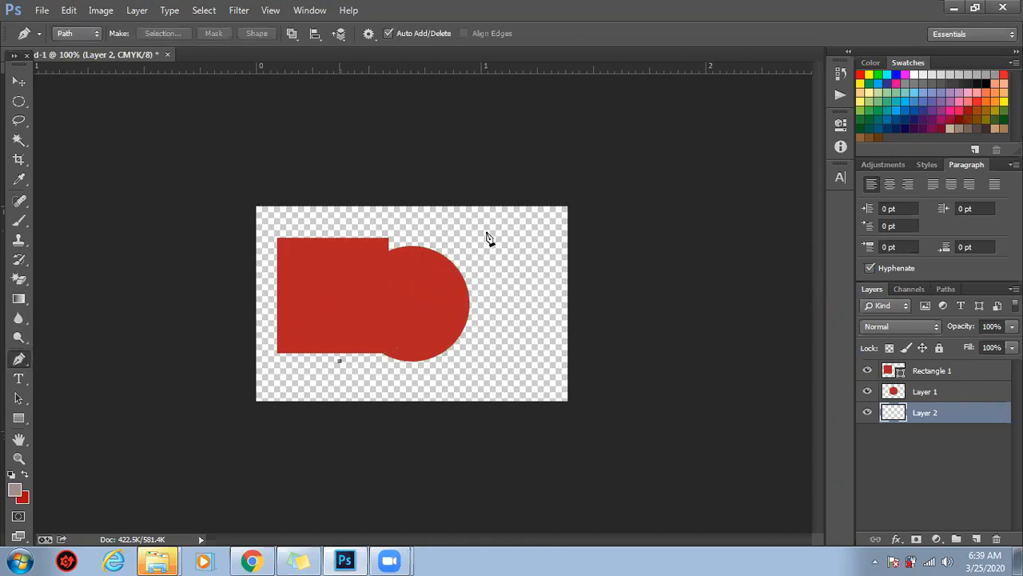
key("ctrl+0")
left_click(426, 168)
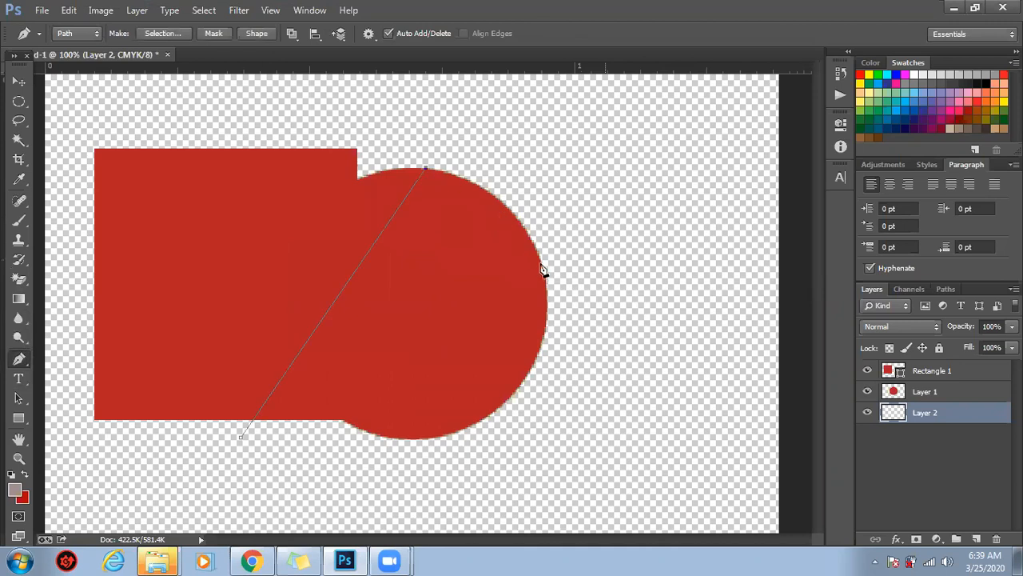
left_click_drag(542, 275, 542, 325)
left_click_drag(240, 436, 105, 453)
Step: Set the Pen tool mode to Shape, then view the work path in the document's paths and return to the layers
left_click(69, 33)
left_click(75, 44)
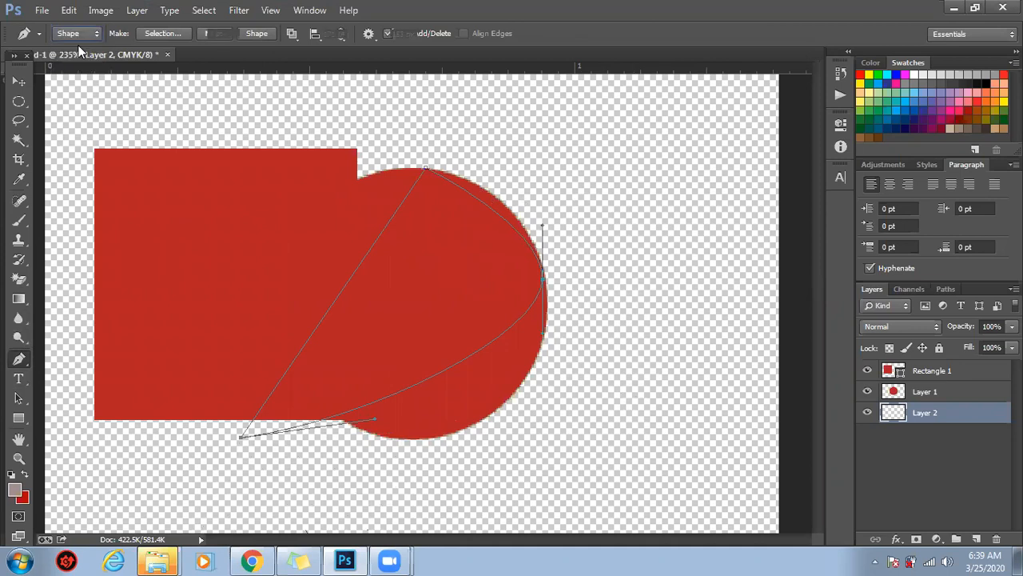
left_click(18, 81)
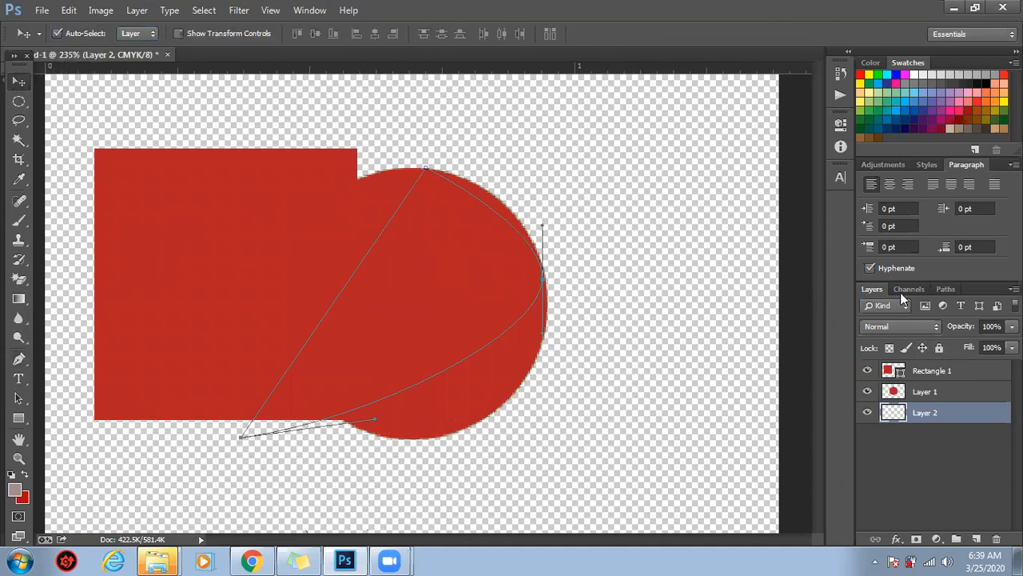
left_click(943, 289)
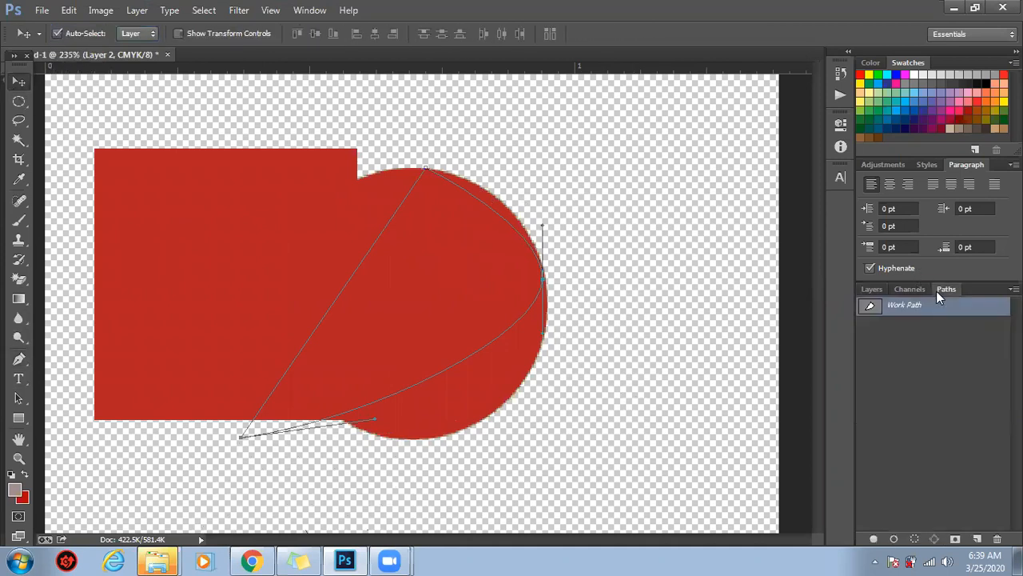
left_click(872, 290)
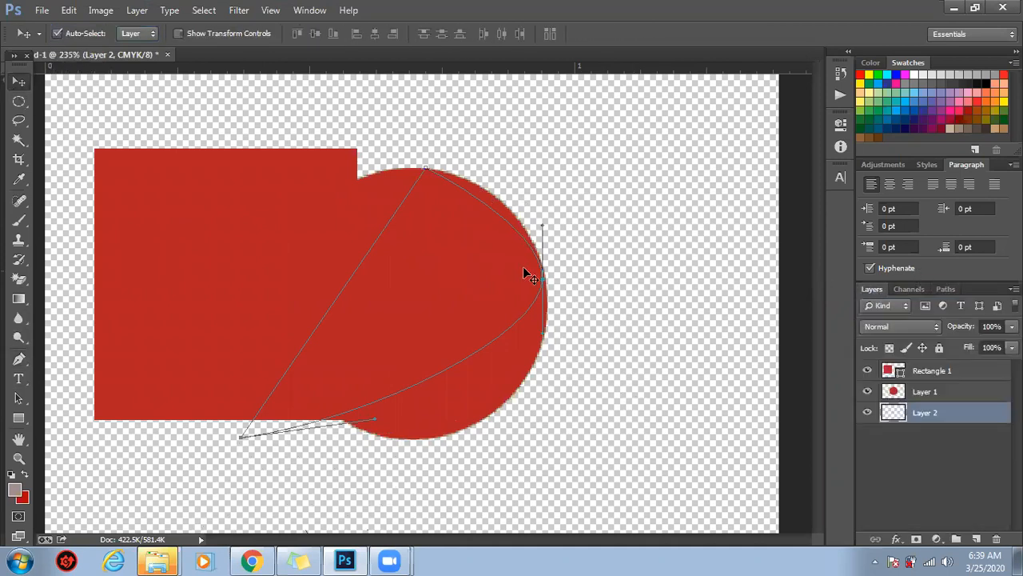
Step: Add the text "COdershubbd" above the Rectangle 1 layer, starting at the red rectangle's top edge
left_click(904, 370)
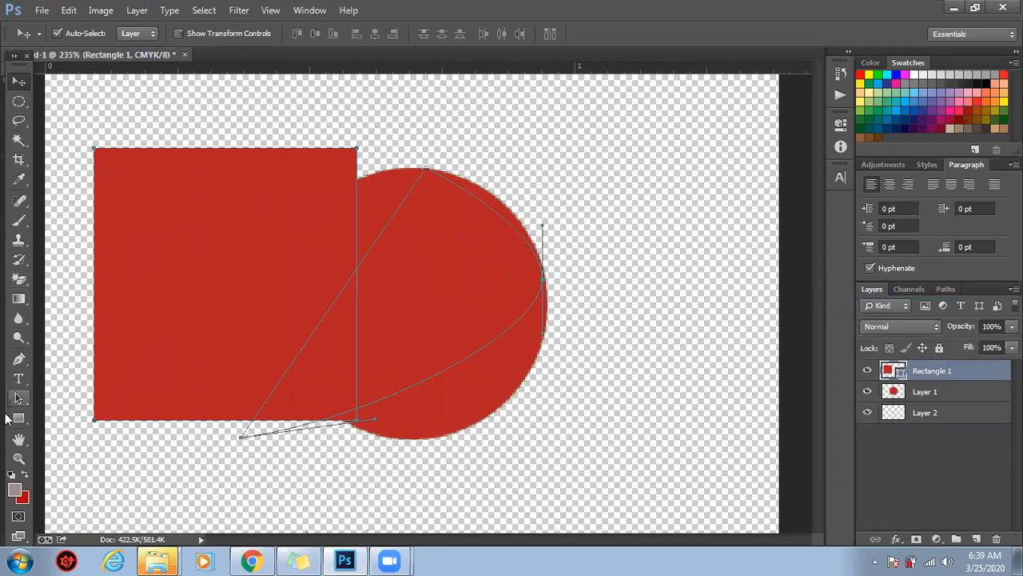
left_click(20, 380)
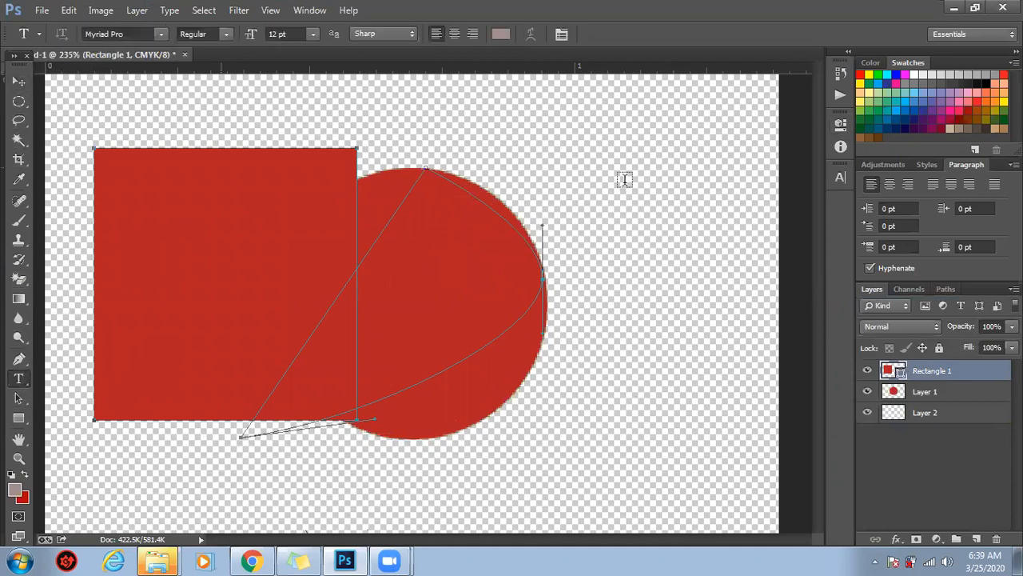
left_click(178, 156)
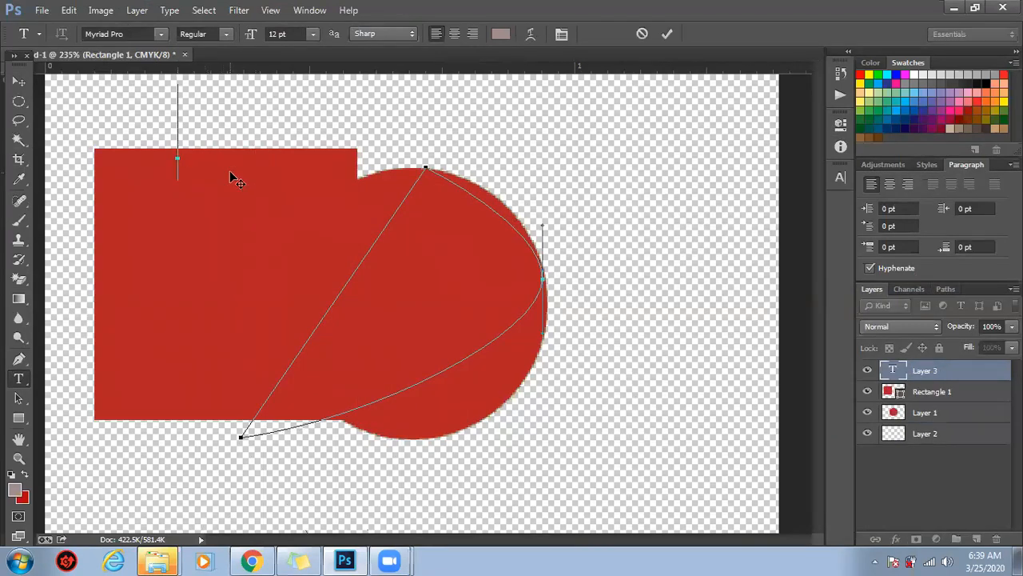
type("k")
key("BackSpace")
type("COders")
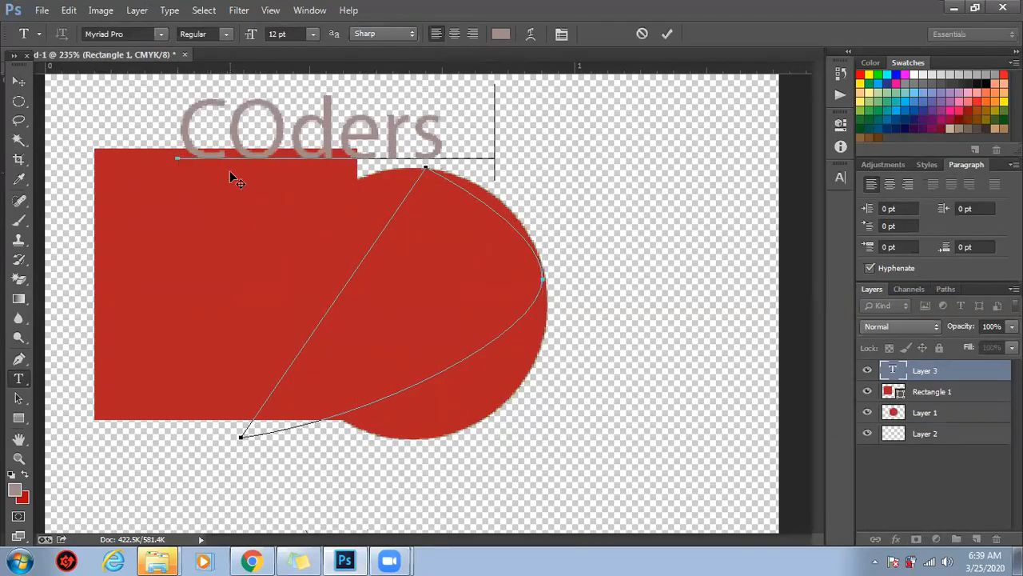
type("hubbd")
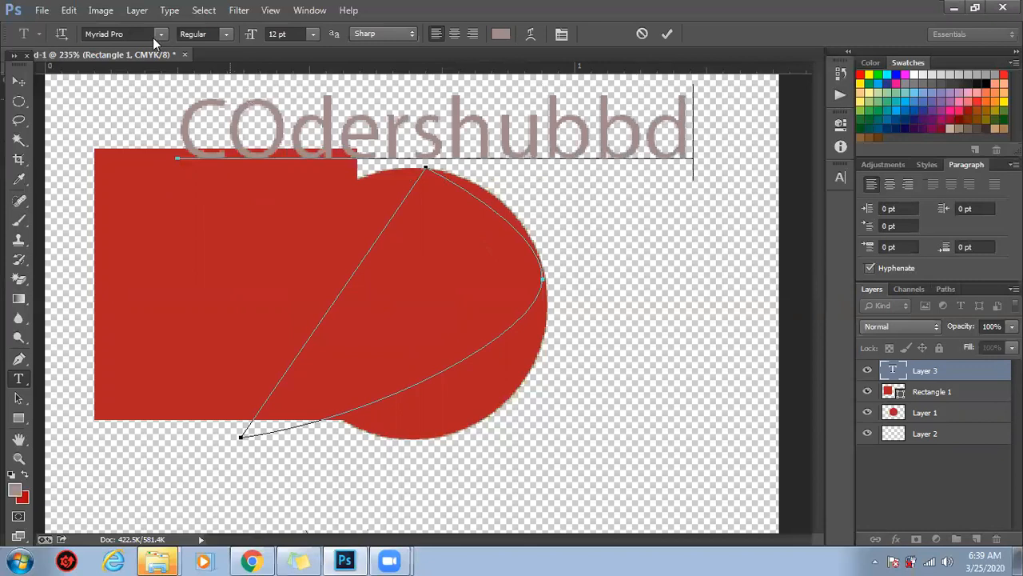
Step: Move the COdershubbd text down so it runs across the middle of the rectangle and circle
left_click(19, 80)
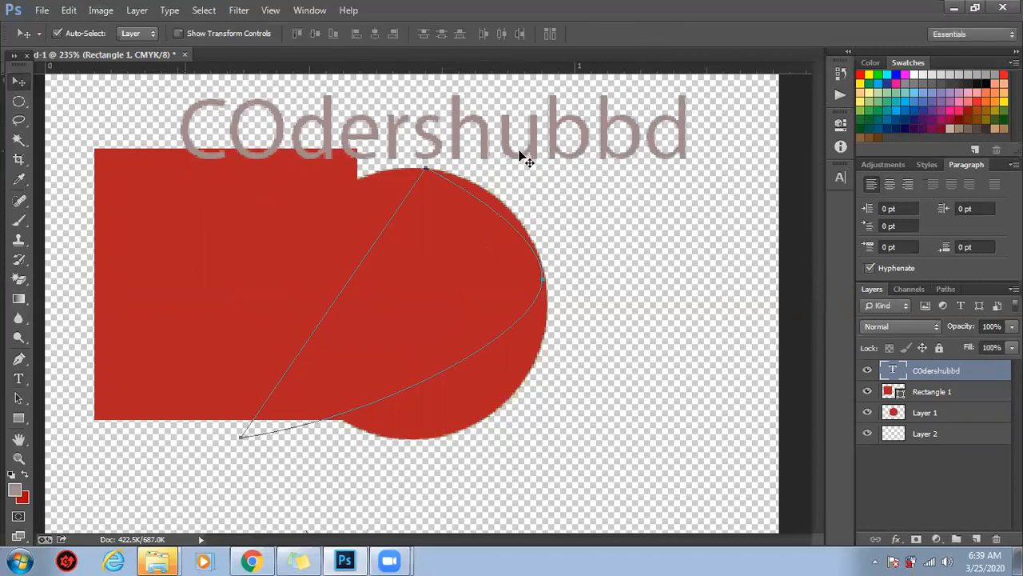
left_click_drag(523, 154, 587, 320)
left_click_drag(619, 259, 613, 292)
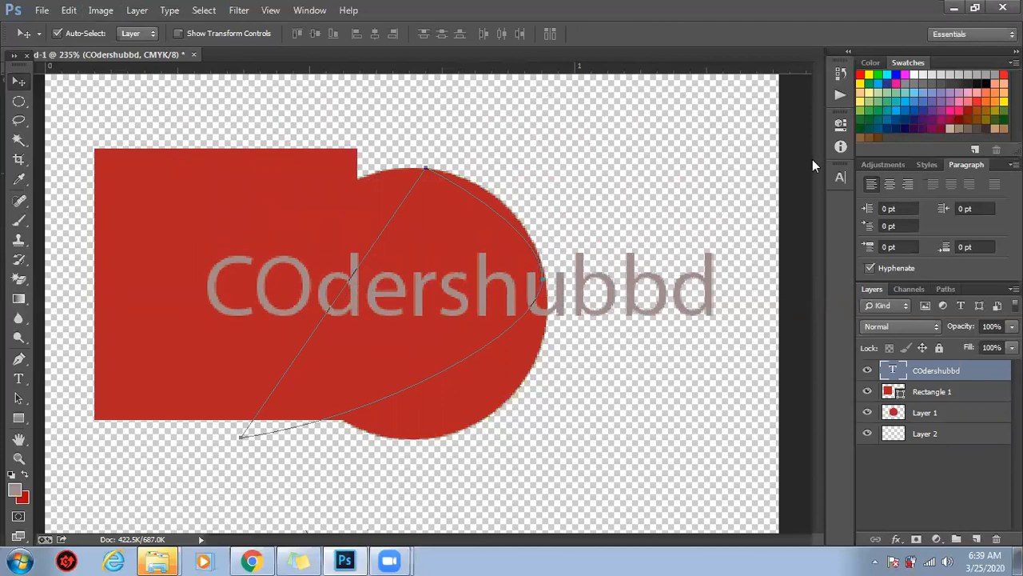
Step: Set the foreground color to dark blue from the swatches and try a free transform on the pen path
left_click(913, 118)
key("ctrl+t")
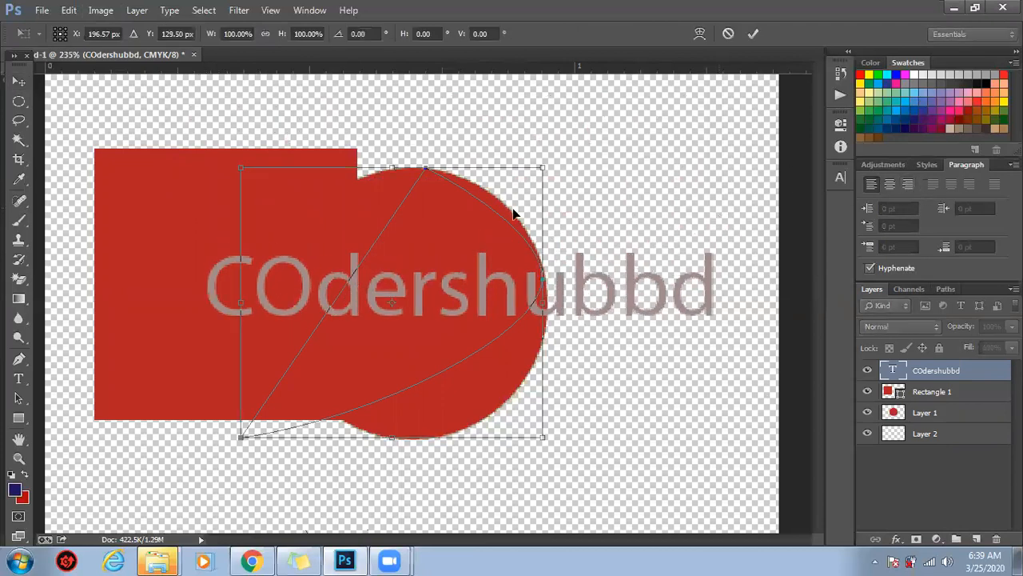
key("Return")
Step: Show the Character settings and change the COdershubbd text's font to OCR A Std
left_click(309, 10)
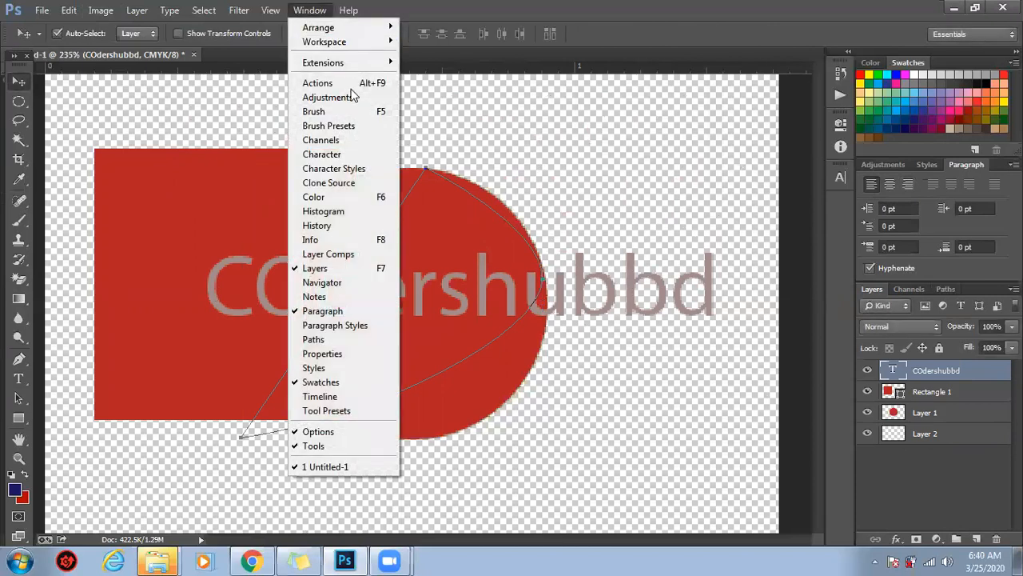
left_click(344, 154)
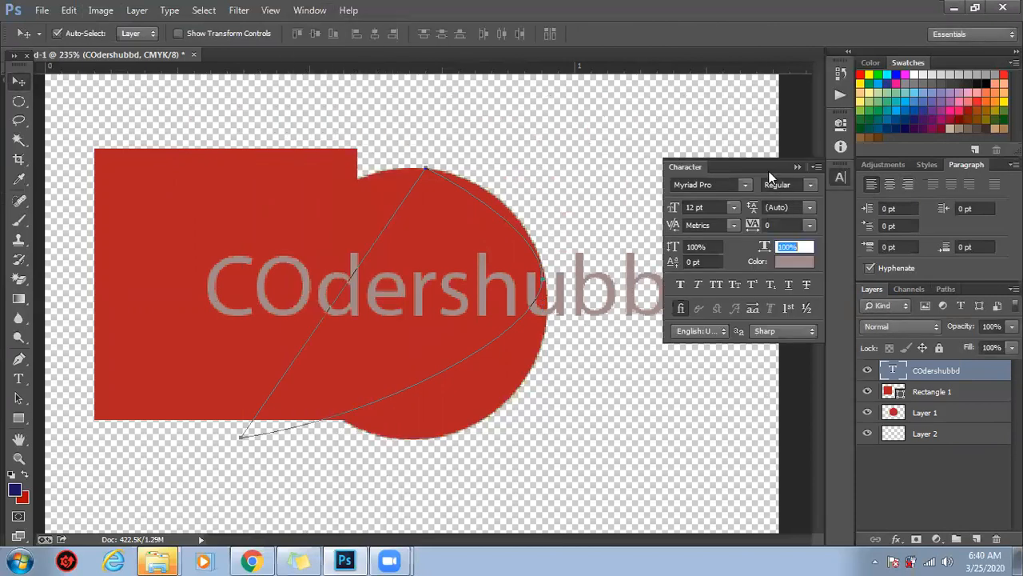
left_click(710, 185)
scroll(710, 183, "down", 5)
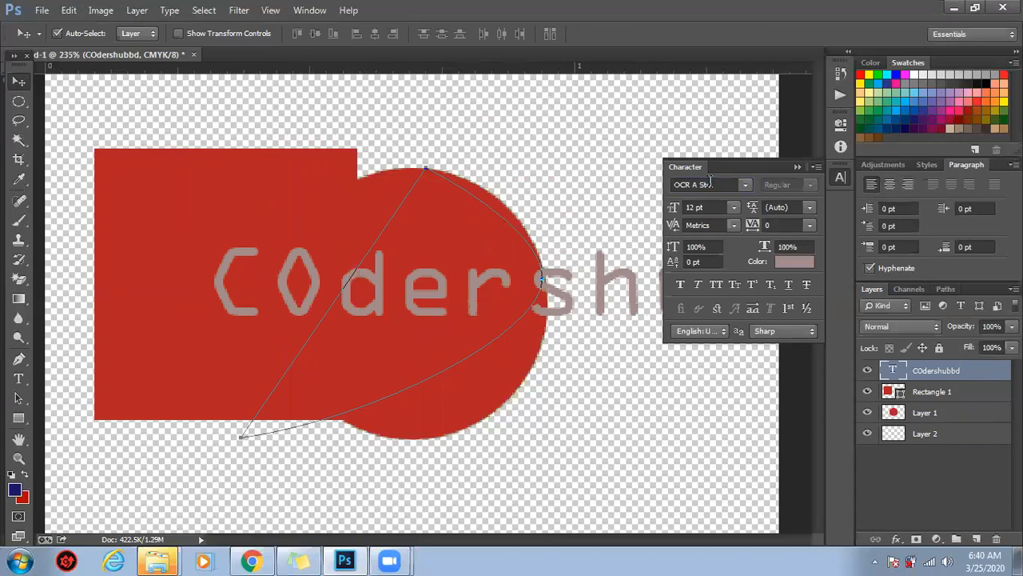
Step: Change the COdershubbd text color to bright yellow, fcff00
left_click(795, 262)
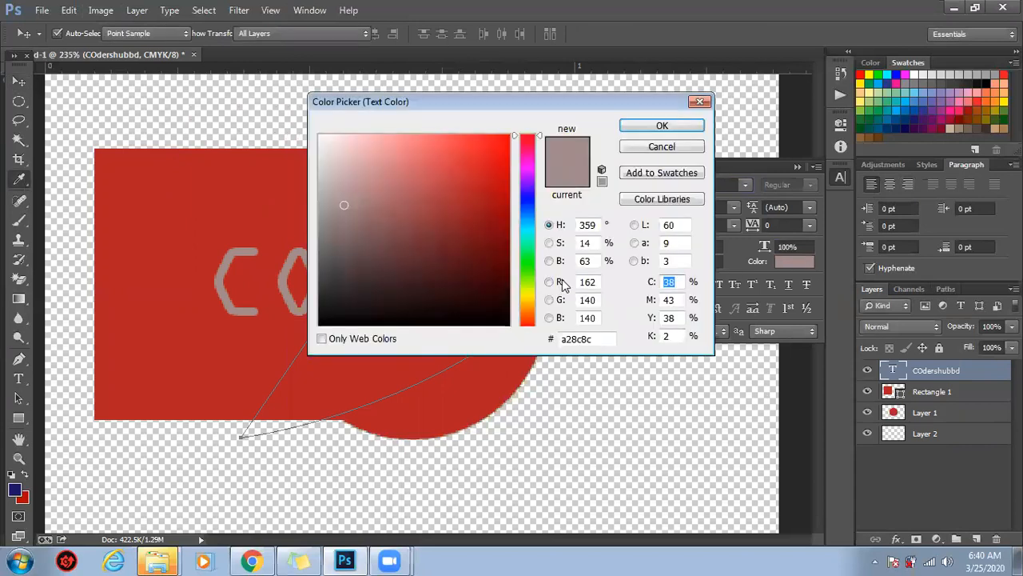
left_click_drag(363, 152, 627, 140)
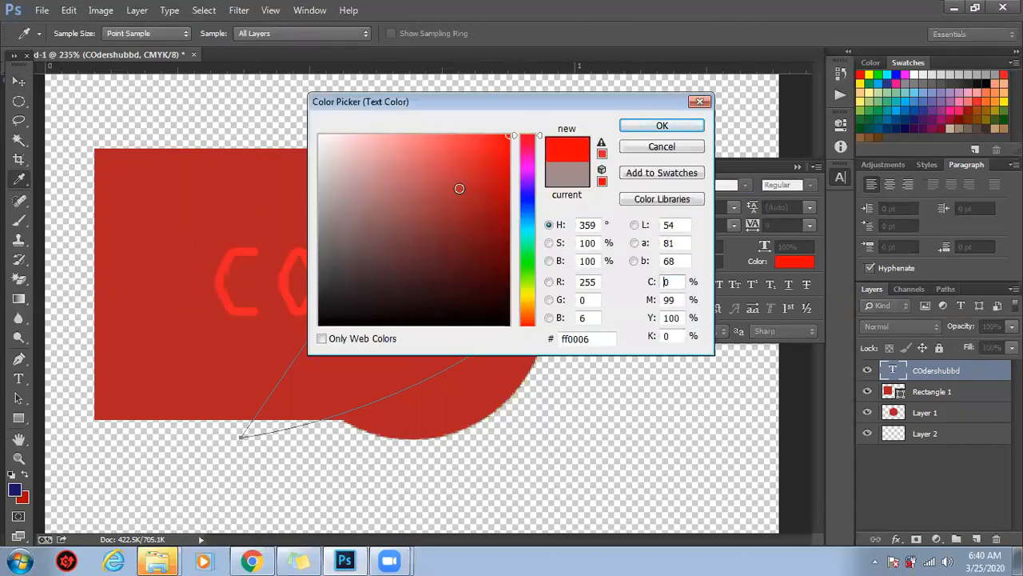
left_click(457, 230)
left_click_drag(524, 297, 530, 293)
mouse_move(496, 160)
left_mouse_down()
mouse_move(533, 103)
mouse_move(608, 119)
left_mouse_up()
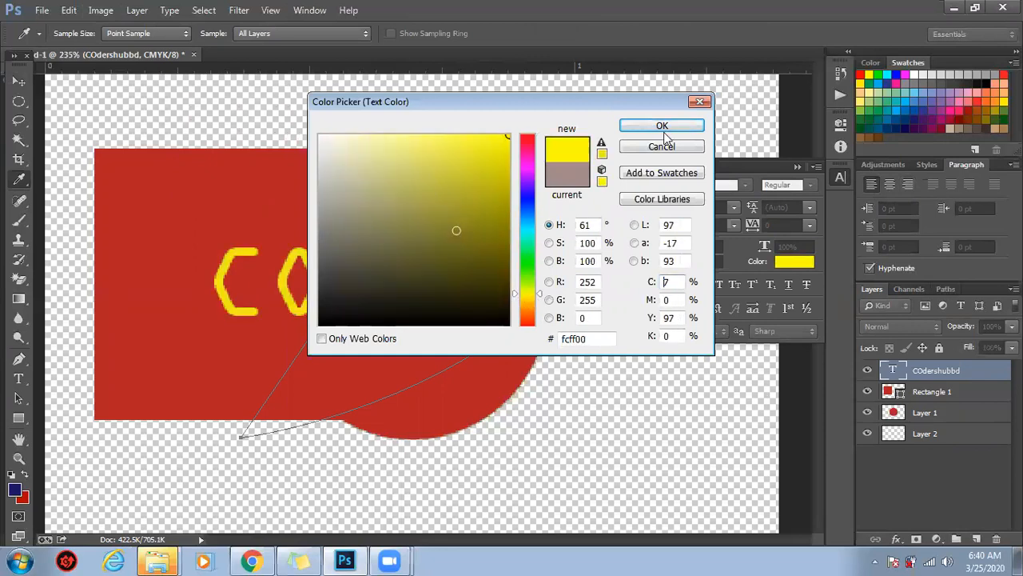
key("Return")
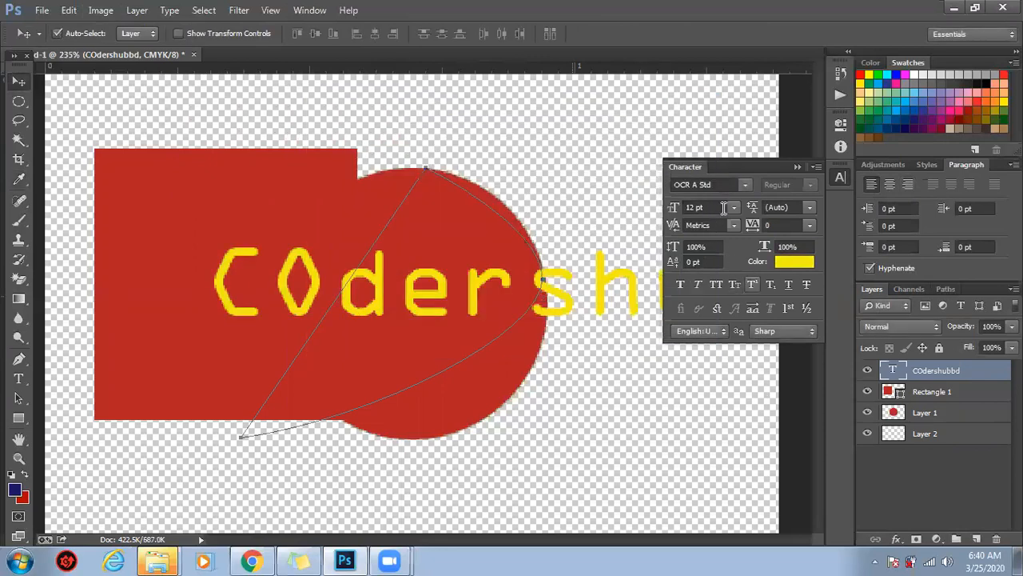
Step: Set the text size to 9 pt and move the text to start near the red rectangle's left edge
left_click(733, 207)
left_click(719, 275)
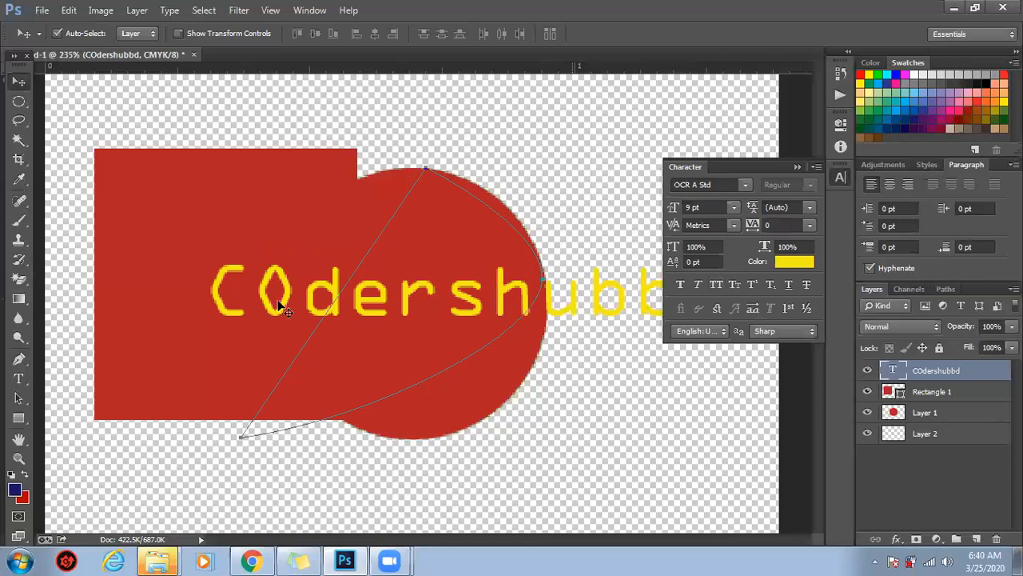
left_click_drag(284, 310, 224, 276)
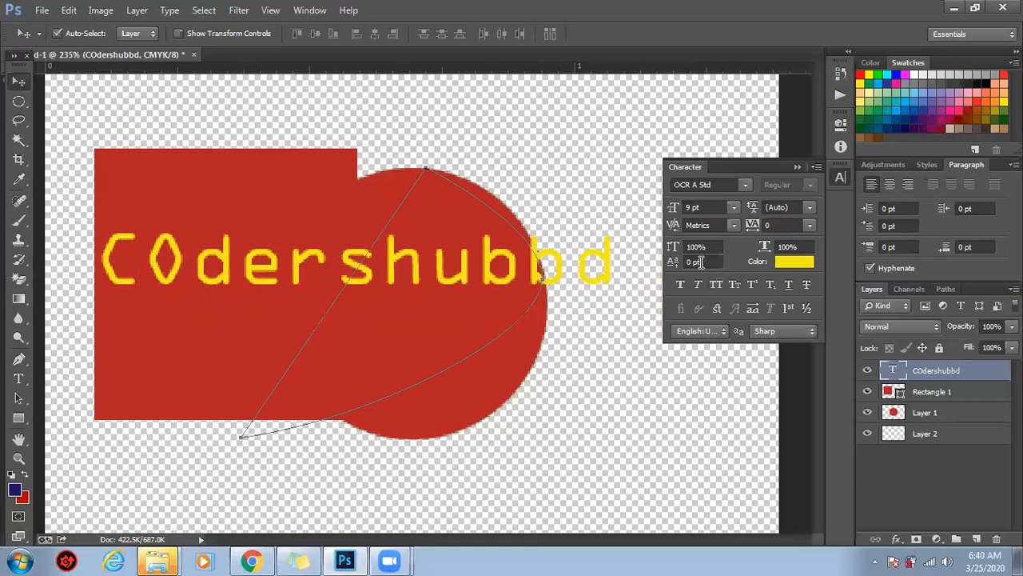
Step: Try different vertical scales on the COdershubbd text and settle on 79%
left_click(674, 248)
type("116")
key("Return")
left_click_drag(670, 249, 616, 359)
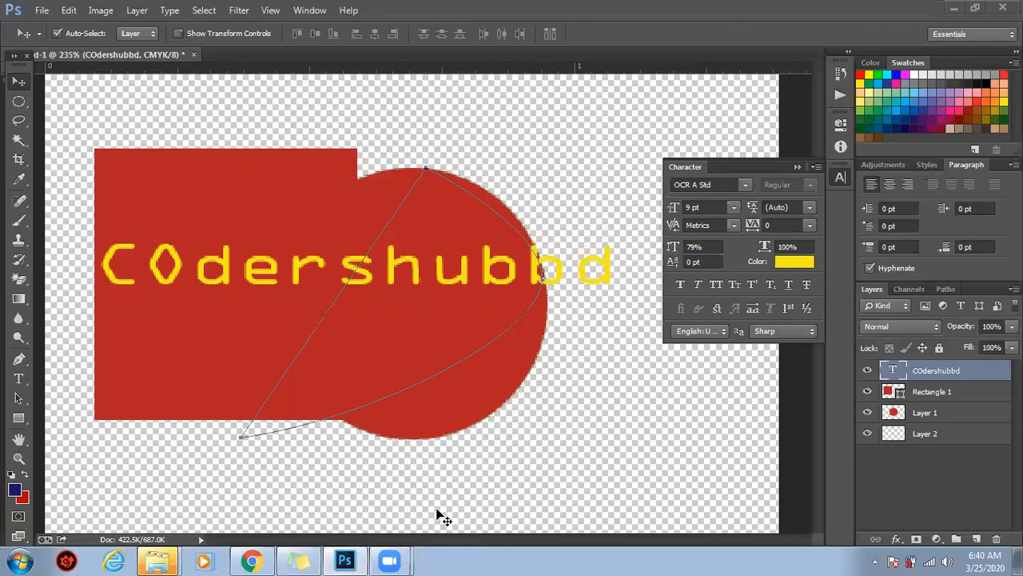
Step: Draw four overlapping dark blue rectangles over the artwork, the first about 307 × 192 px and the last about 50 × 66 px
left_click(19, 419)
left_click_drag(143, 148, 686, 484)
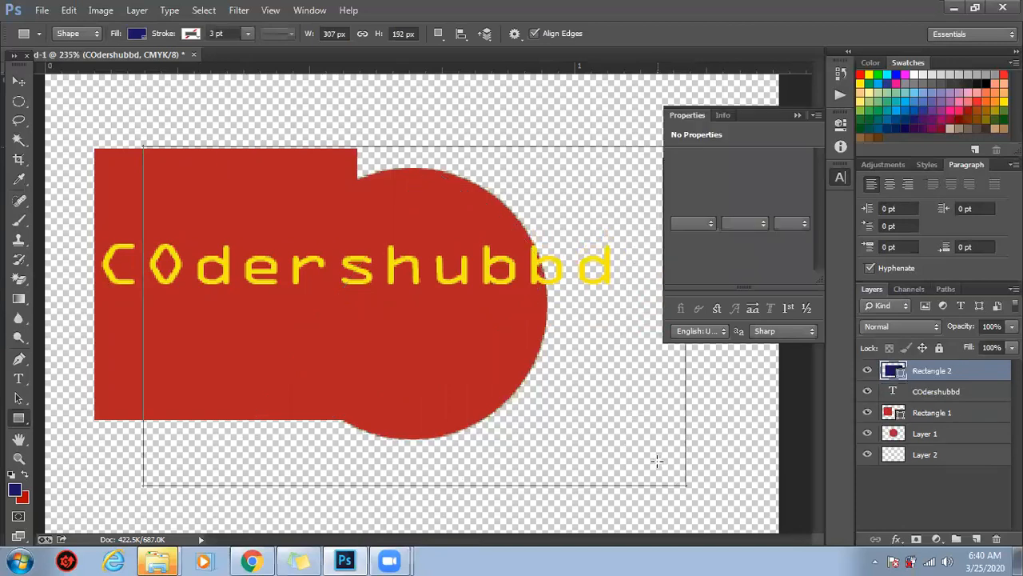
left_click_drag(424, 226, 736, 512)
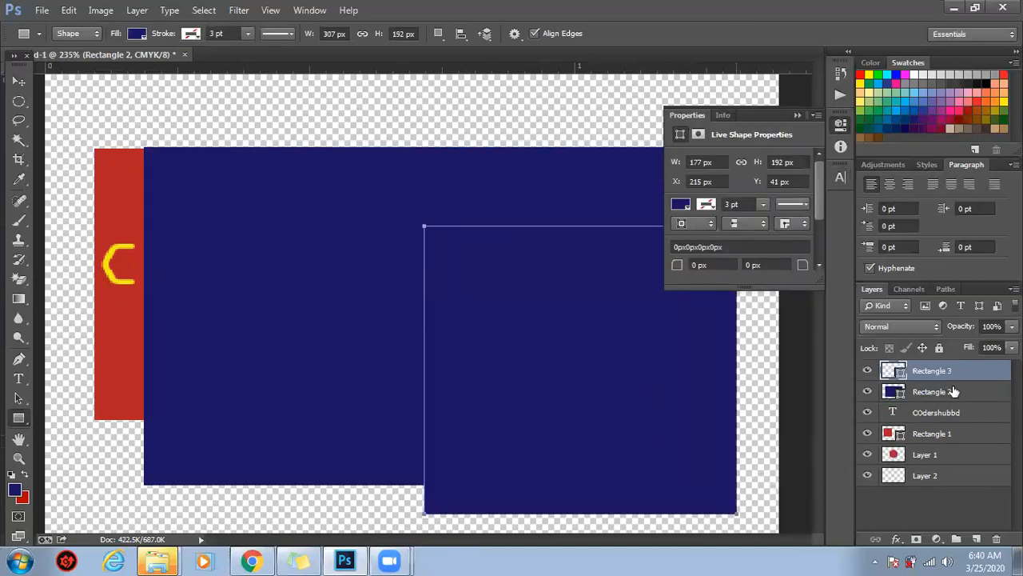
left_click_drag(413, 80, 521, 207)
left_click_drag(329, 113, 417, 229)
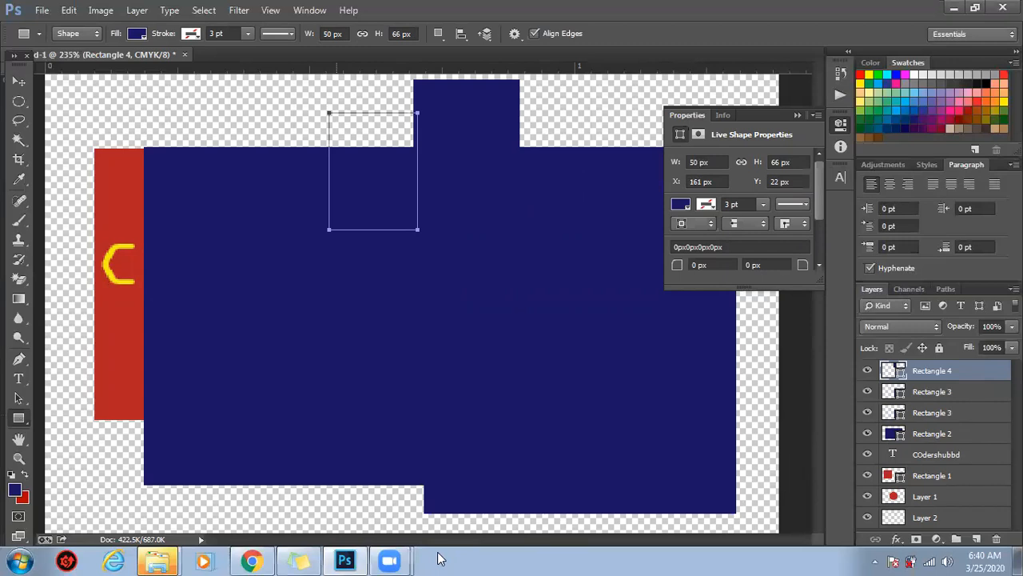
Step: Narrow the newest small rectangle to about 42 px wide and move it to the canvas's upper left, above the large rectangle
key("v")
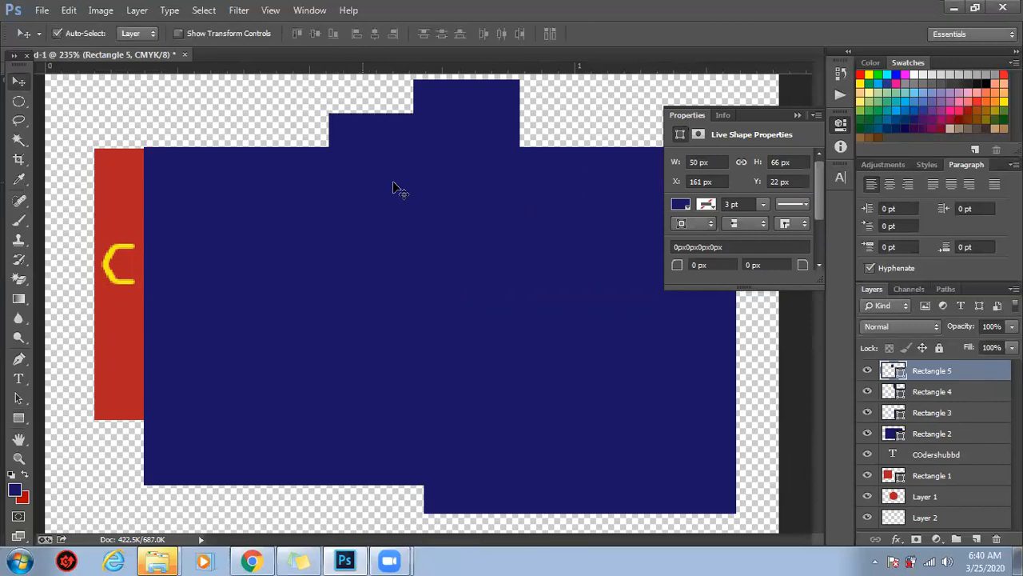
key("ctrl+t")
left_click_drag(372, 171, 215, 172)
left_click_drag(418, 220, 273, 217)
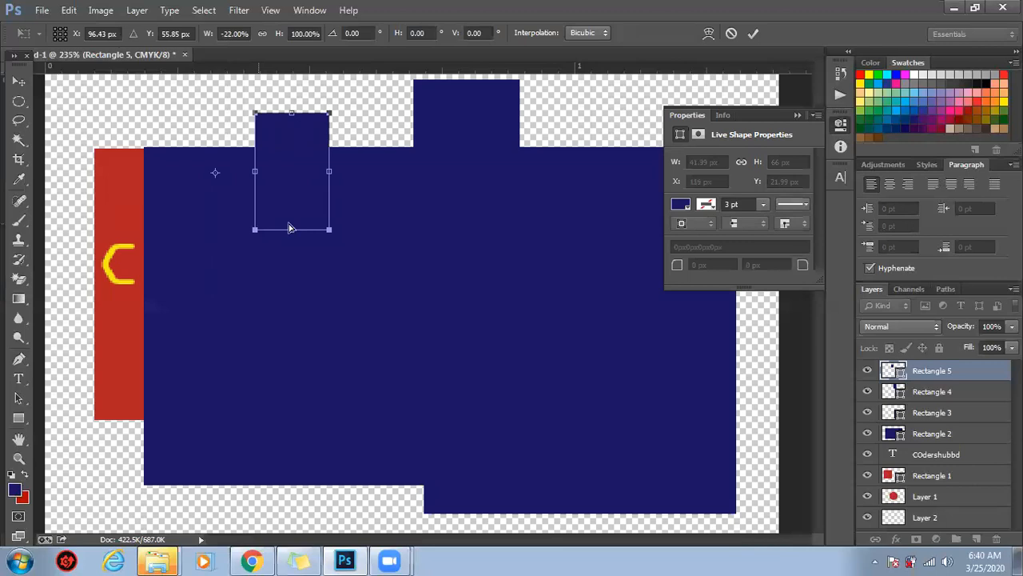
key("Return")
left_click_drag(301, 144, 218, 127)
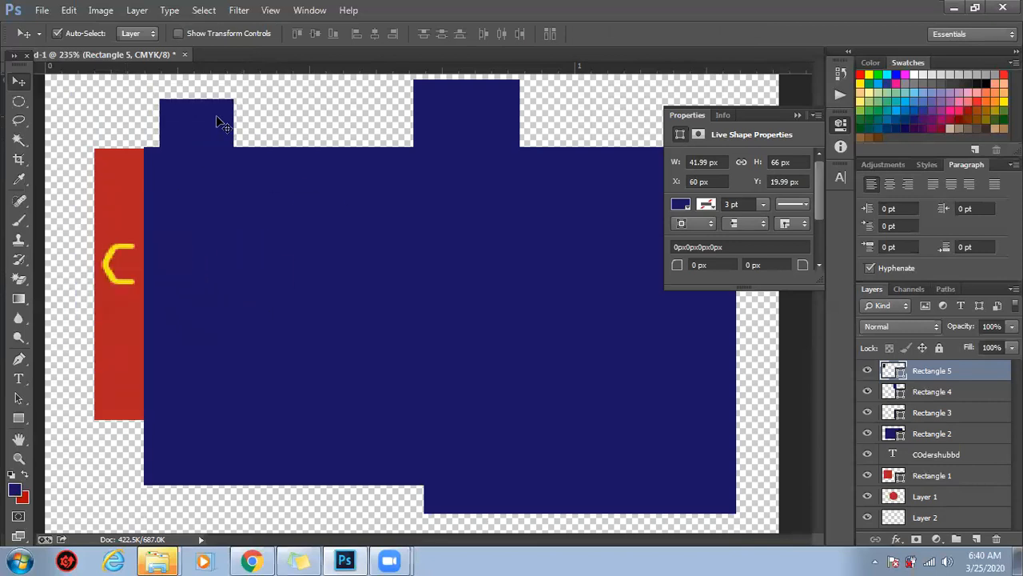
Step: Give the small upper-left rectangle a green fill and a red stroke
key("p")
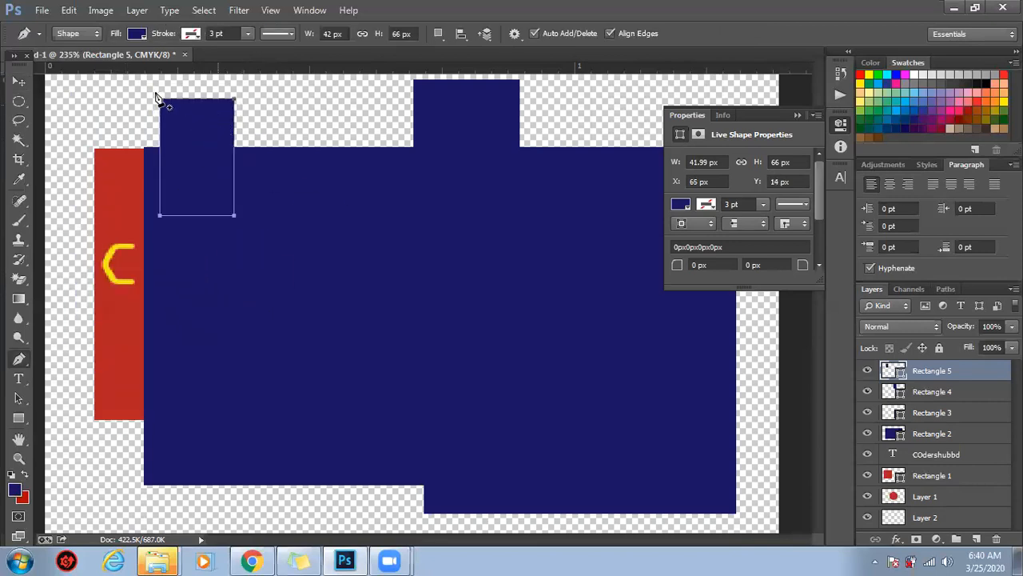
left_click(137, 33)
left_click(156, 128)
left_click(136, 150)
left_click(113, 156)
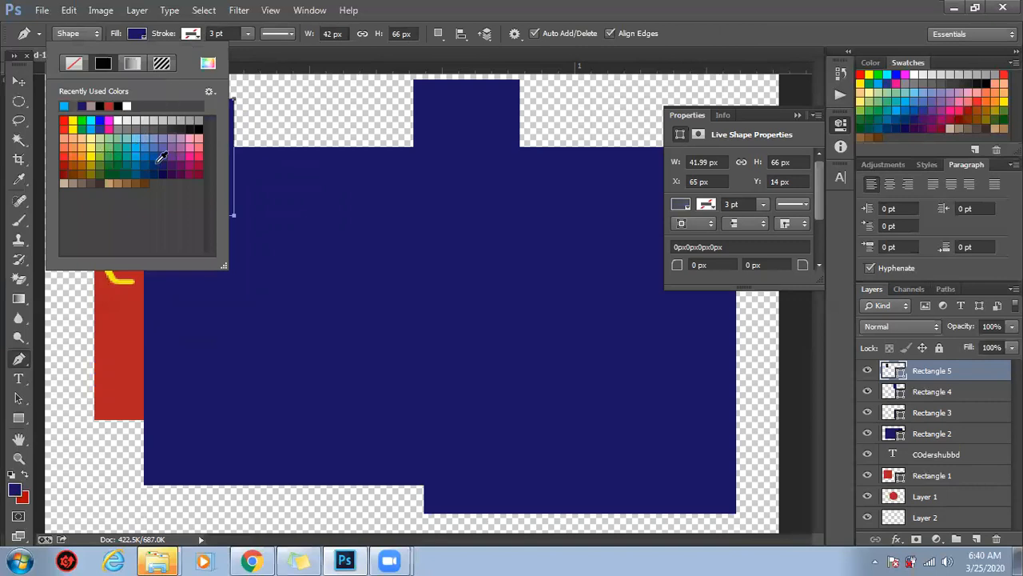
left_click(176, 34)
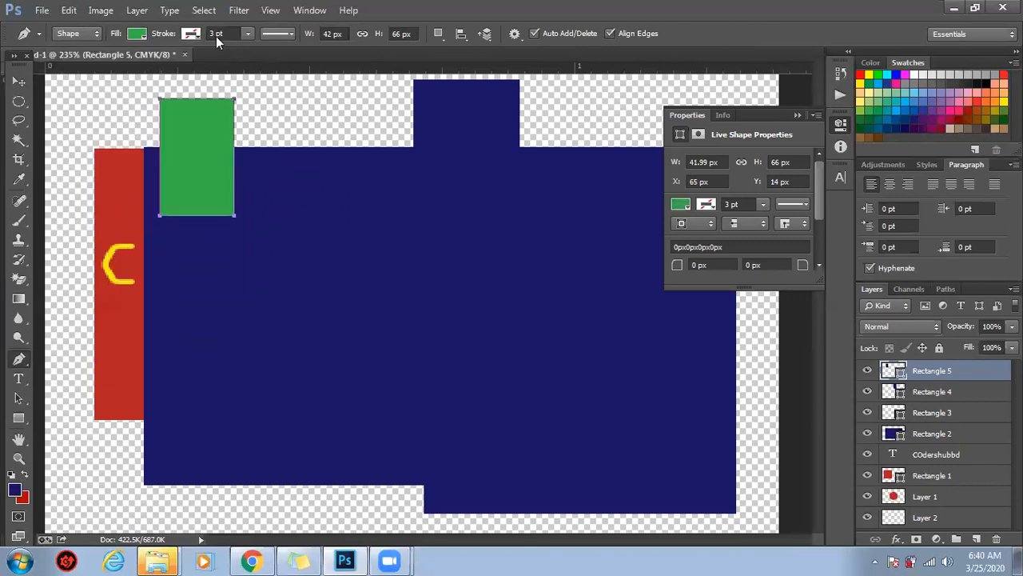
left_click(190, 33)
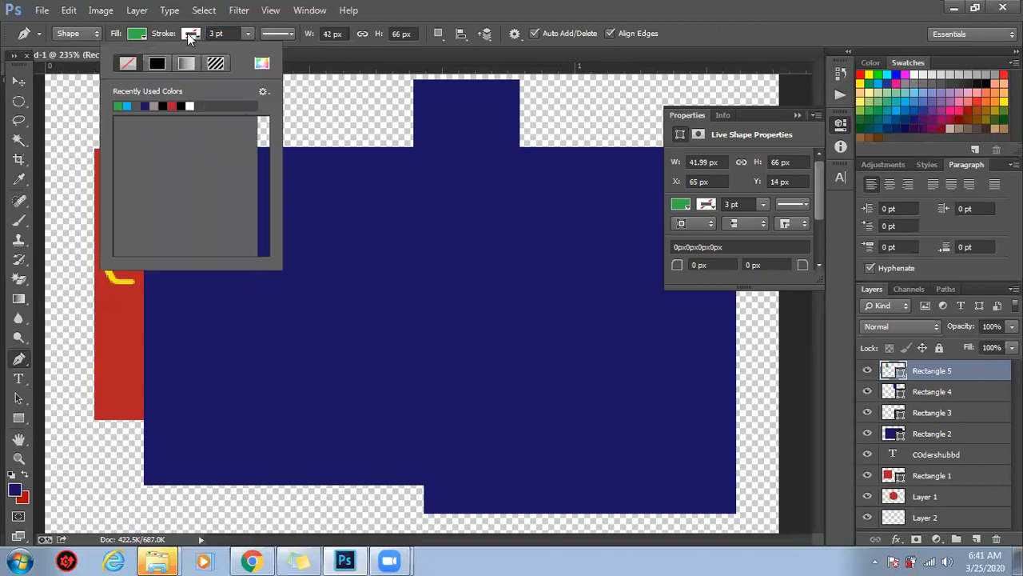
left_click(171, 105)
left_click(291, 56)
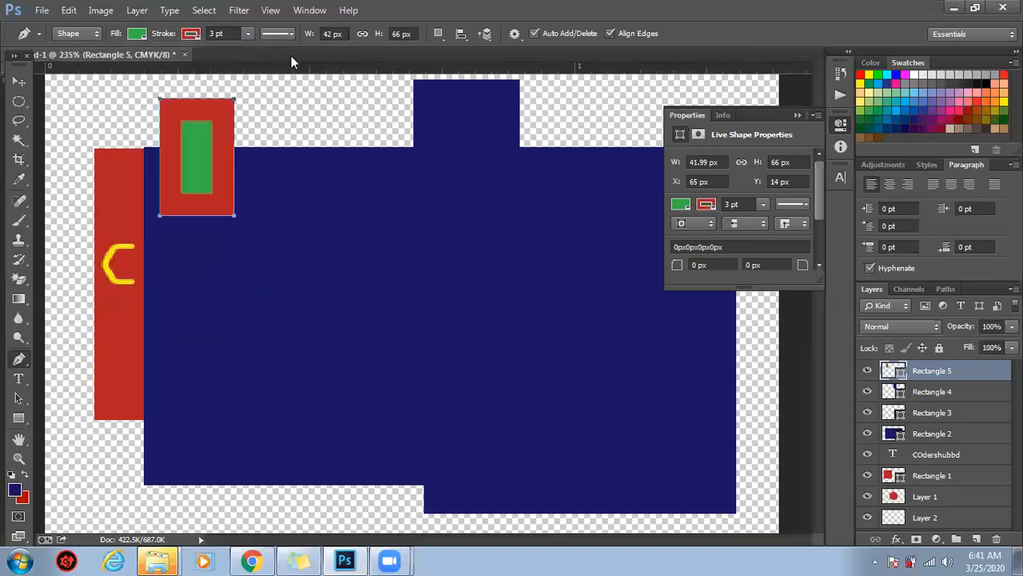
left_click(224, 33)
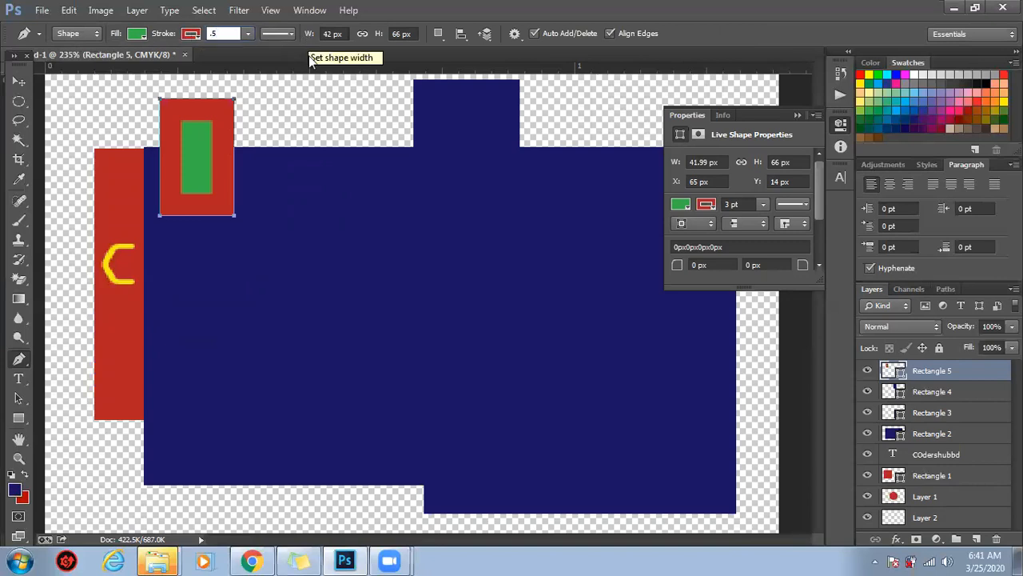
left_click(200, 151)
key("v")
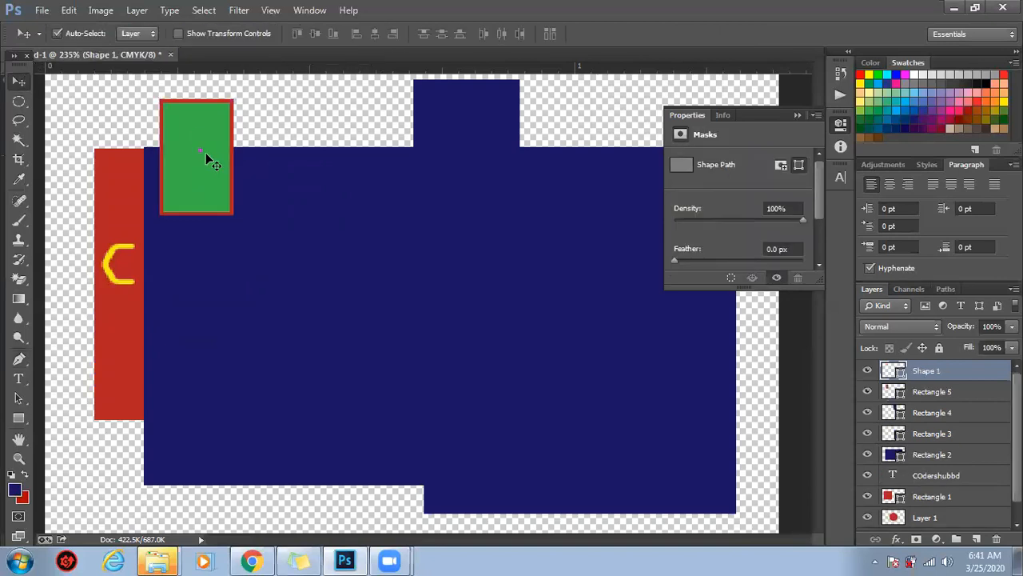
key("ctrl+alt+z")
key("ctrl+alt+z")
Step: Set the green rectangle's stroke width to 0.5 pt and move it right to X 87 px
mouse_move(180, 80)
left_mouse_down()
mouse_move(322, 264)
mouse_move(322, 296)
left_mouse_up()
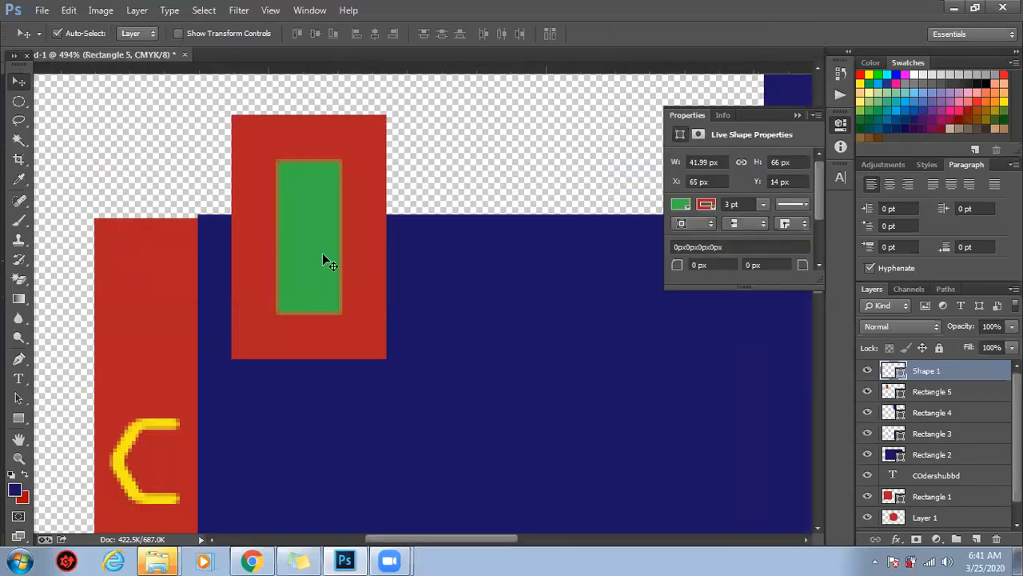
left_click(358, 147)
key("p")
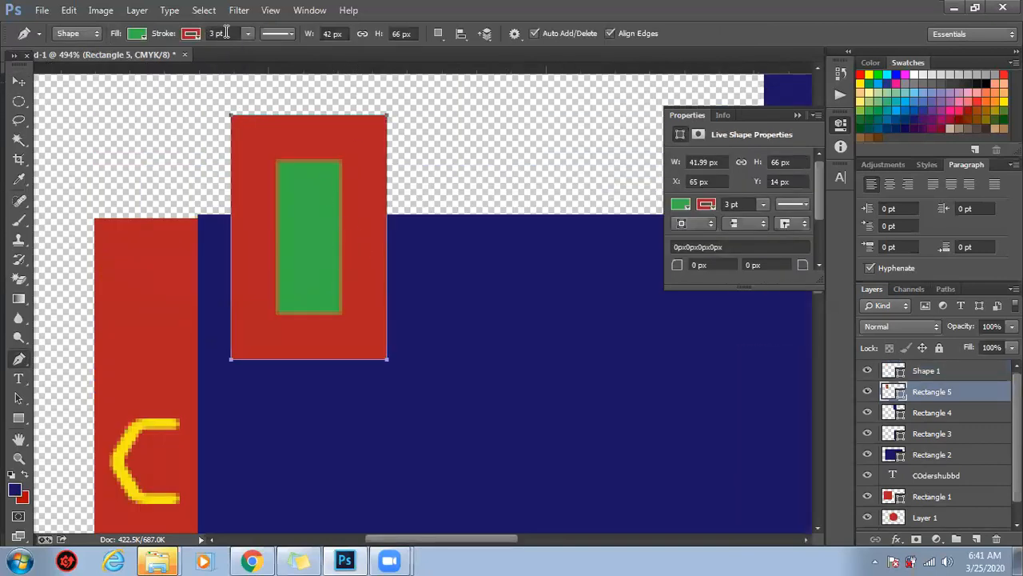
left_click(215, 34)
key("Return")
left_click(18, 81)
left_click_drag(390, 250, 471, 250)
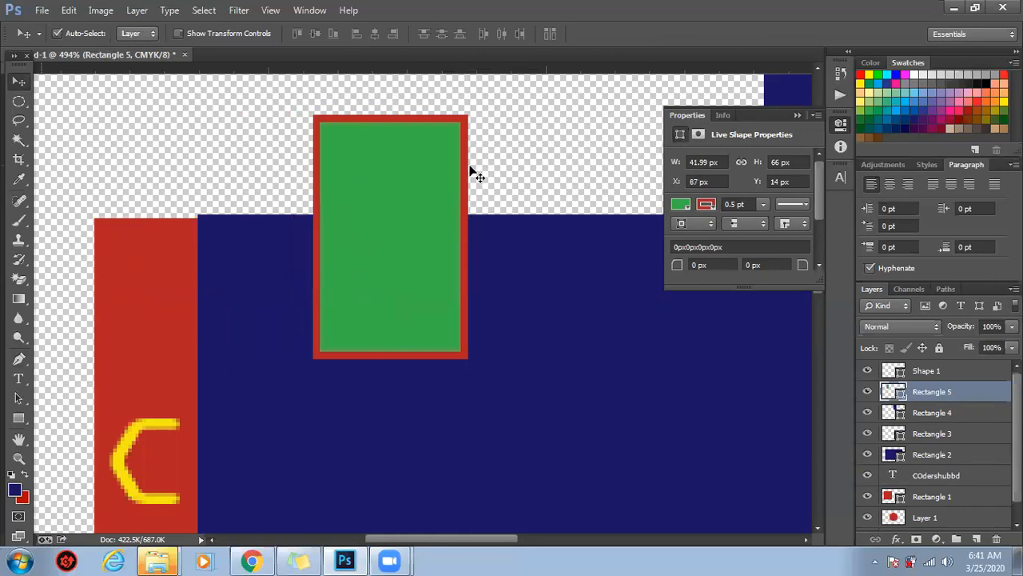
Step: Reposition the green rectangle to X 61 px, Y 22 px with the Path Selection tool
left_click(18, 398)
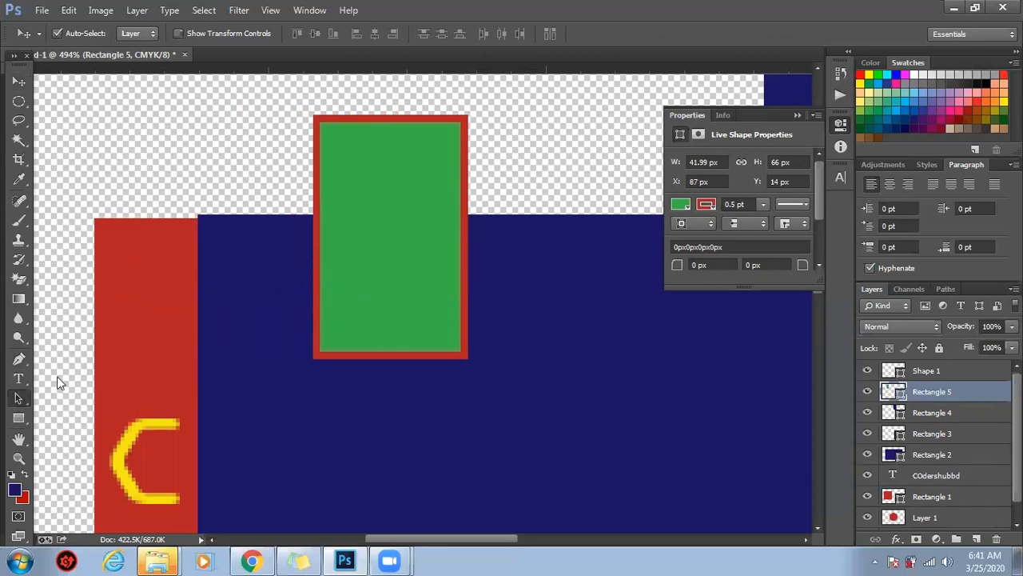
left_click(445, 180)
left_click_drag(387, 232, 288, 268)
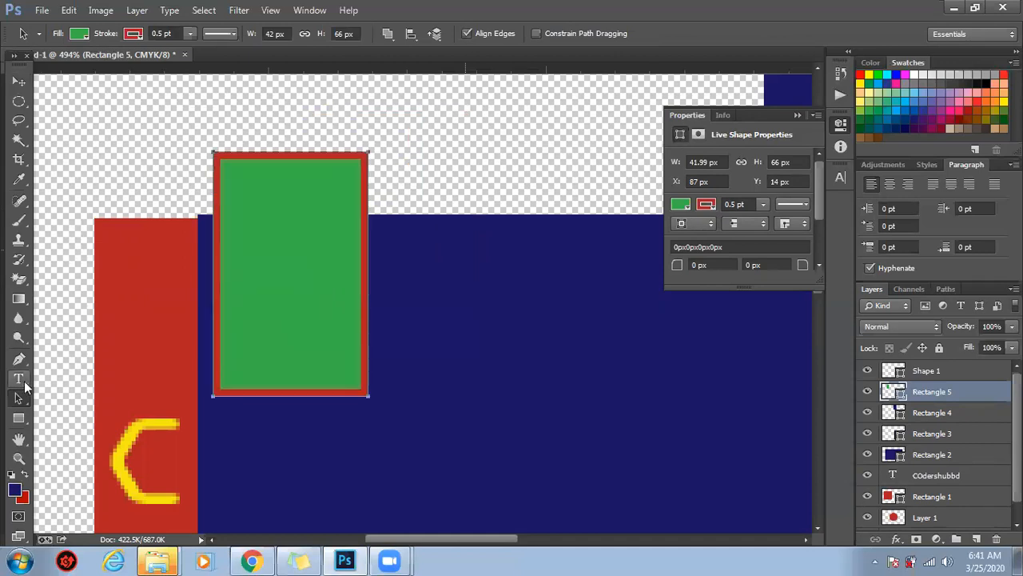
left_click_drag(18, 397, 75, 411)
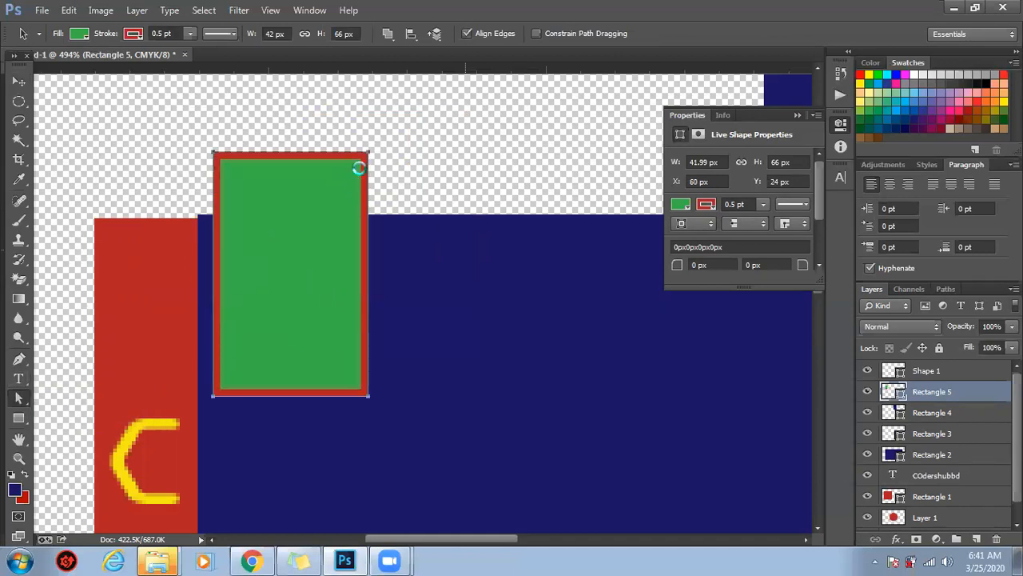
left_click_drag(368, 160, 373, 147)
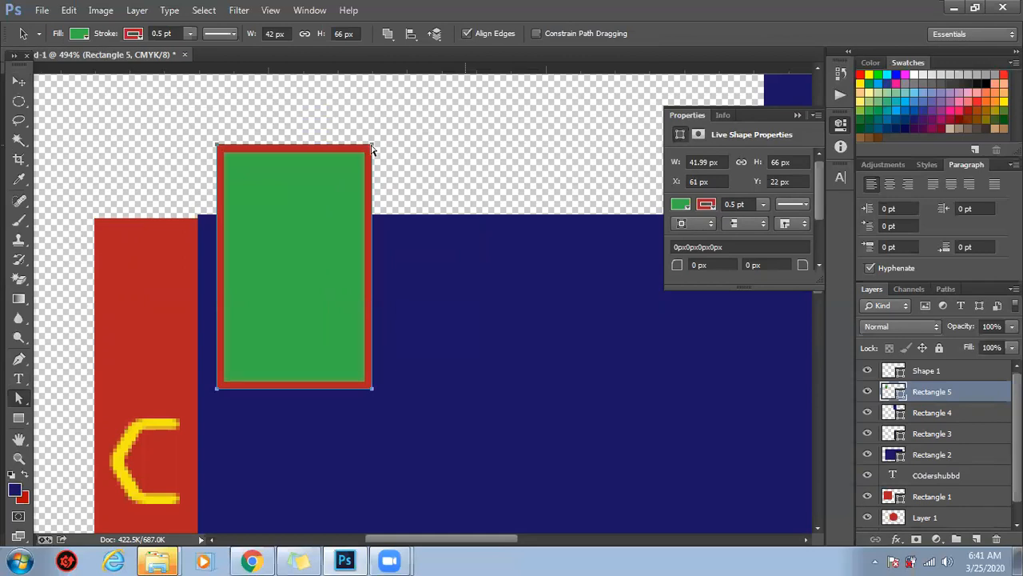
Step: Isolate the green rectangle's layer and deselect its path
double_click(368, 147)
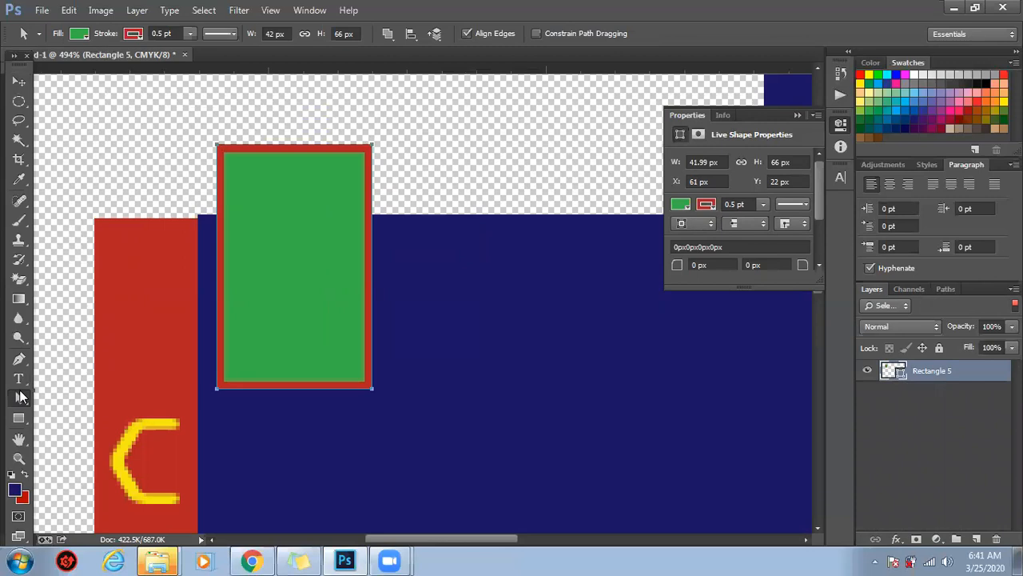
left_click(20, 397)
left_click(80, 410)
scroll(533, 378, "down", 3)
key("ctrl+minus")
key("ctrl+minus")
key("ctrl+minus")
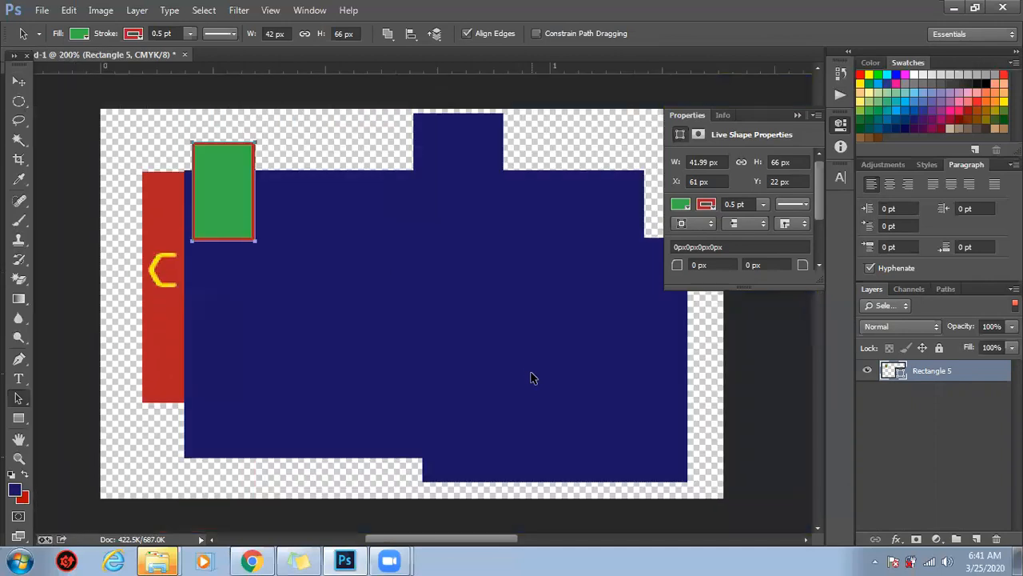
left_click(471, 274)
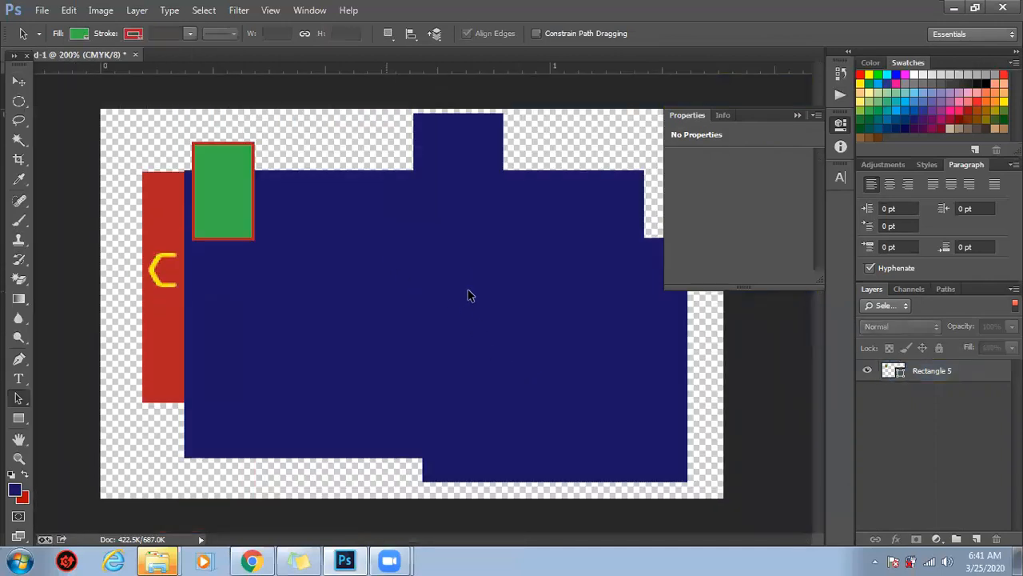
left_click(21, 80)
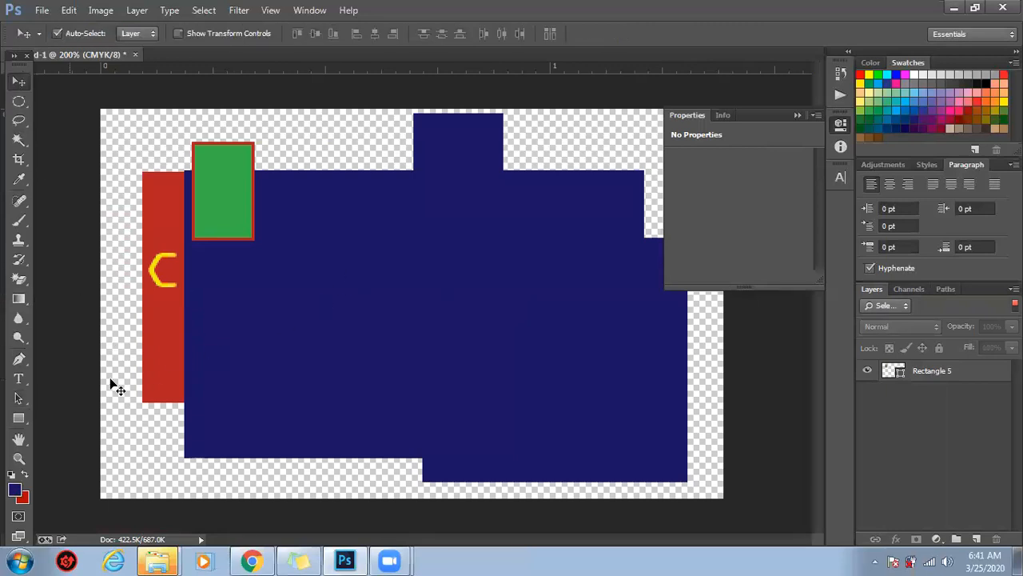
Step: Demonstrate the Zoom tool by zooming into the blue area up to 400% and back out
left_click(19, 438)
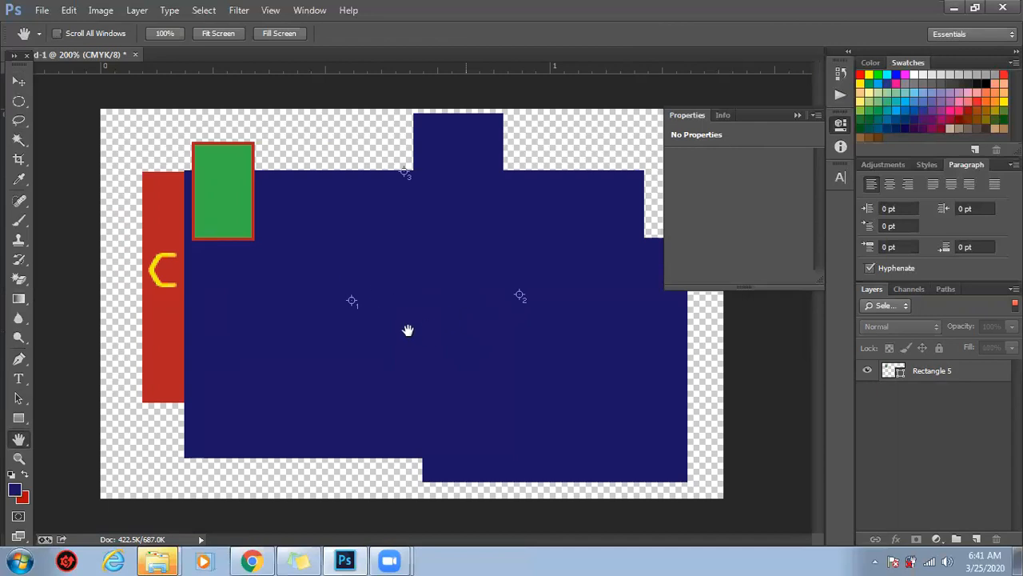
left_click(19, 458)
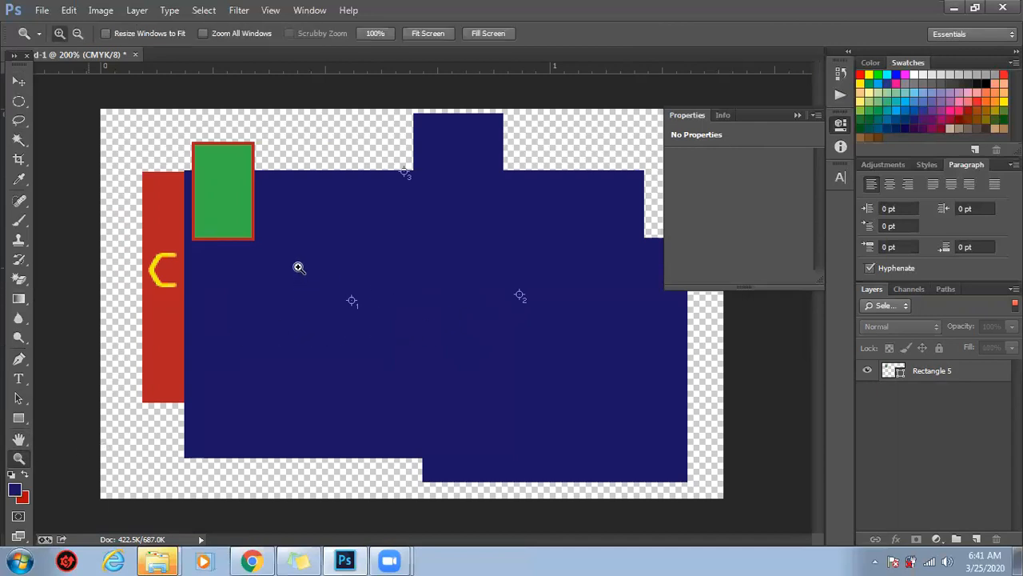
left_click(298, 267)
left_click(373, 270)
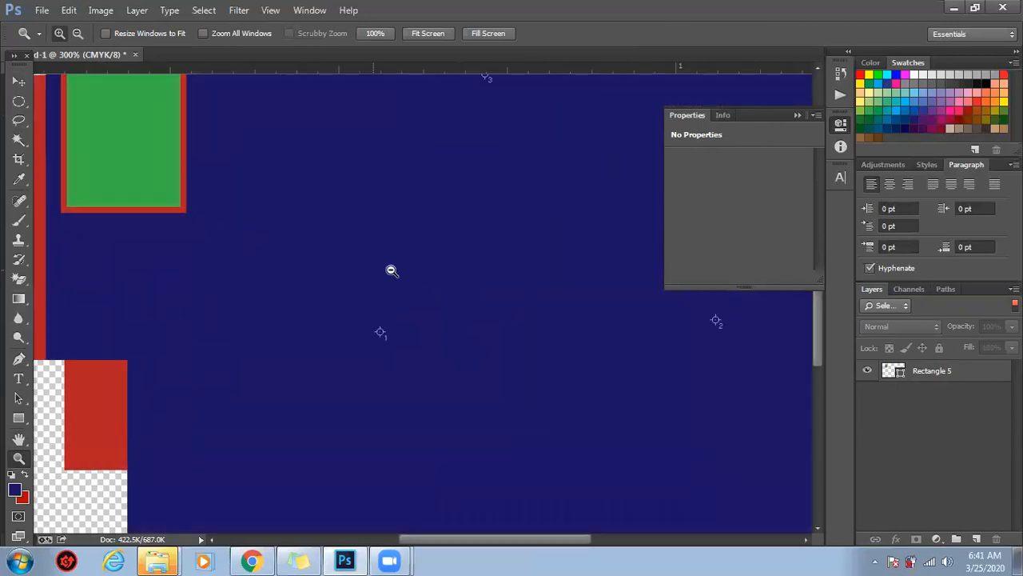
left_click(400, 270, "alt")
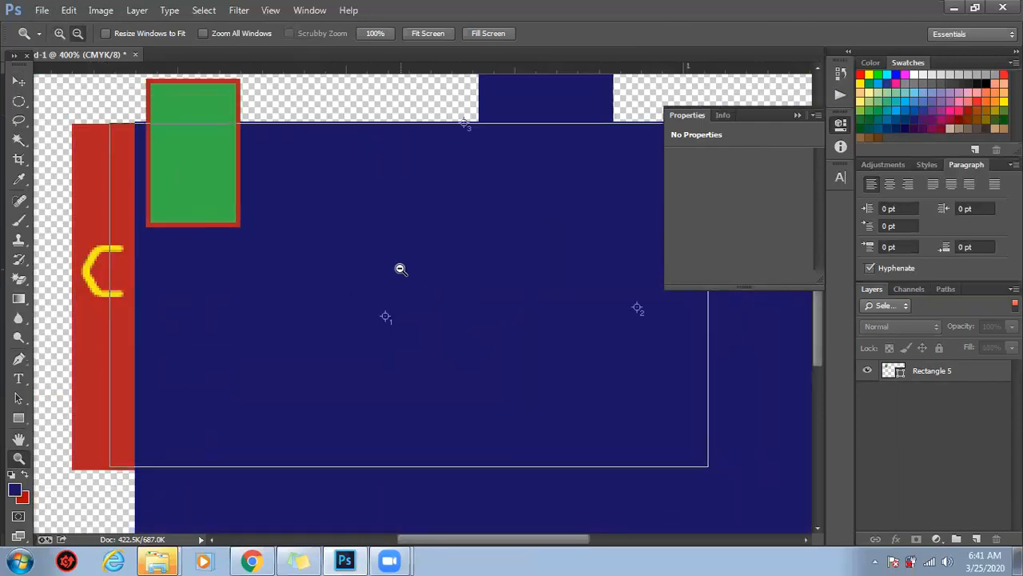
left_click(400, 269, "alt")
left_click(401, 269, "alt")
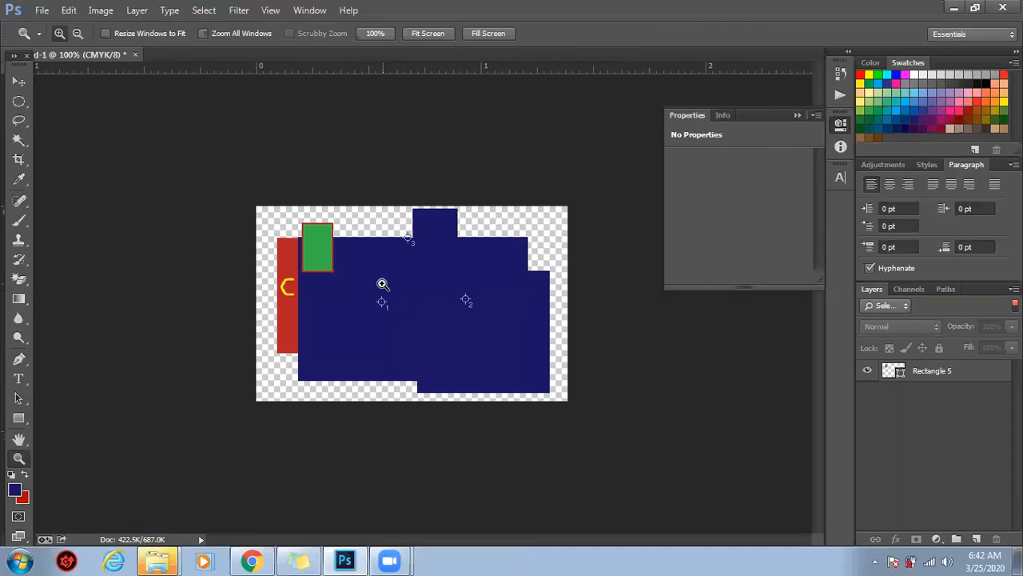
Step: Switch to the full-screen mode that keeps the menu bar and pan the canvas around the workspace
key("f")
left_click_drag(426, 294, 274, 303)
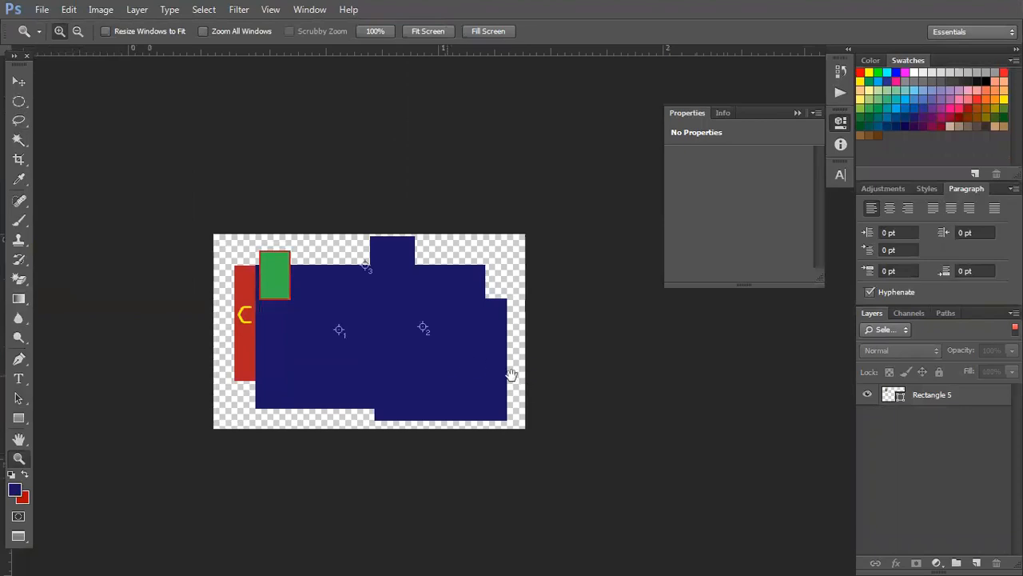
left_click_drag(512, 375, 233, 368)
left_click_drag(447, 435, 418, 331)
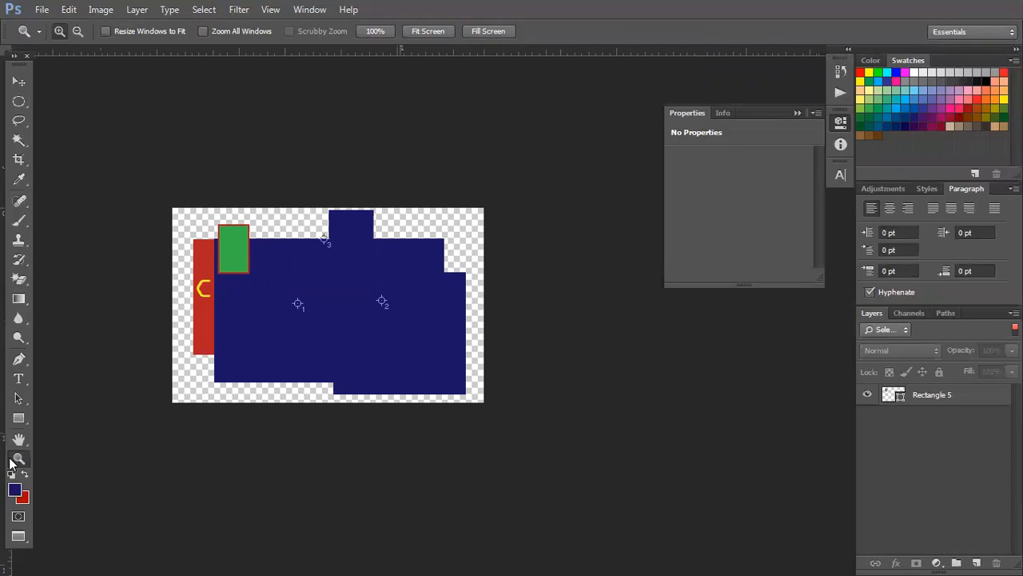
Step: Magnify the artwork and zoom back out while the Move tool stays active
left_click(18, 81)
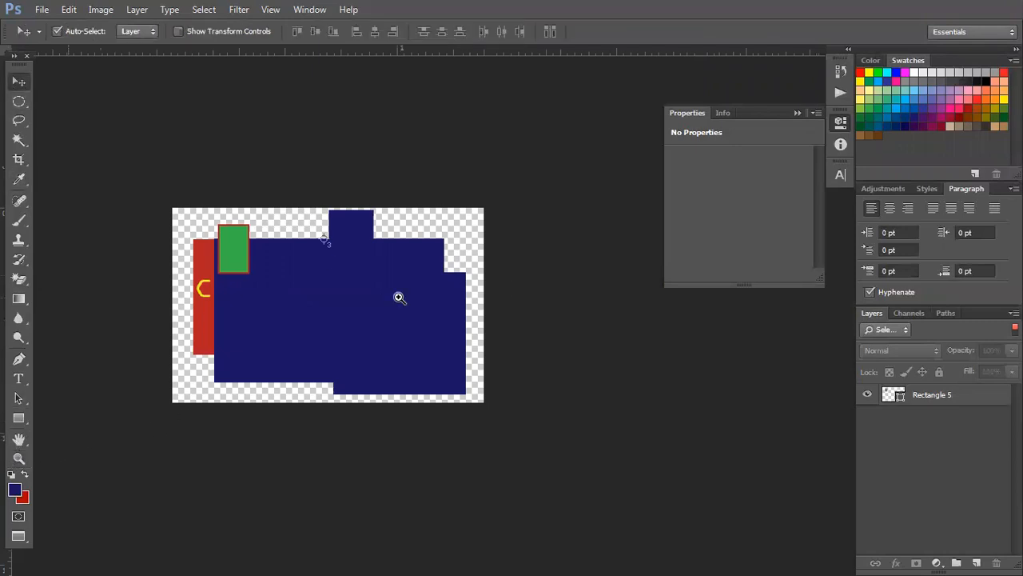
left_click_drag(164, 169, 558, 484)
left_click(466, 340, "ctrl")
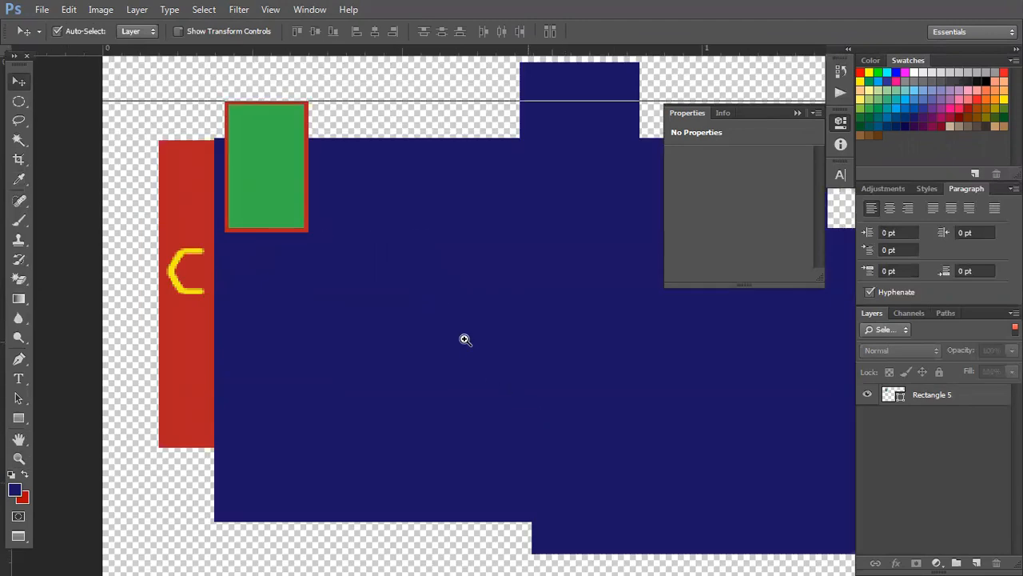
left_click(465, 337, "ctrl+alt")
left_click(465, 338, "ctrl+alt")
left_click(465, 338, "ctrl+alt")
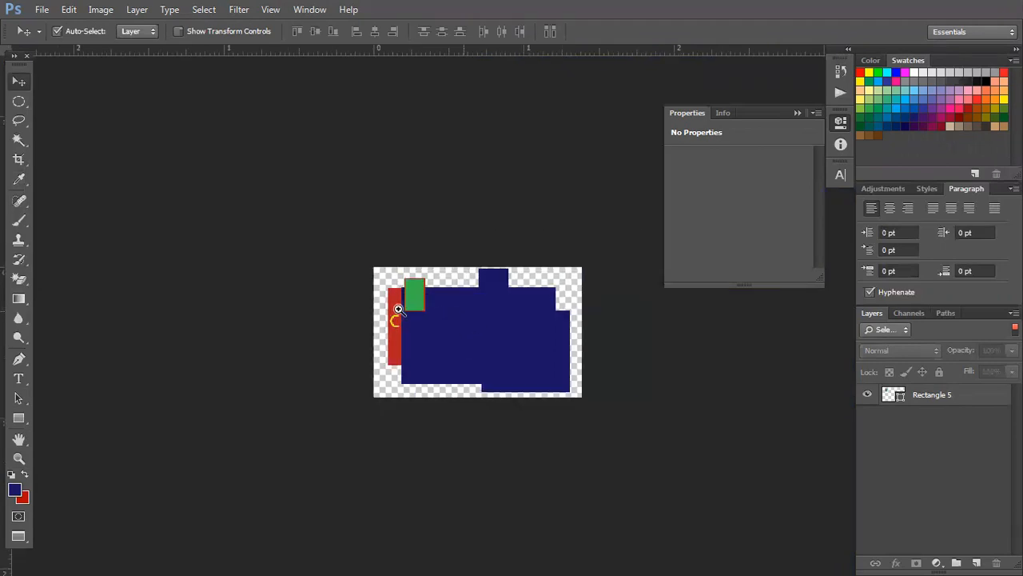
Step: Examine the yellow letter C on the red rectangle at high magnification, then zoom back out
left_click_drag(382, 308, 319, 302)
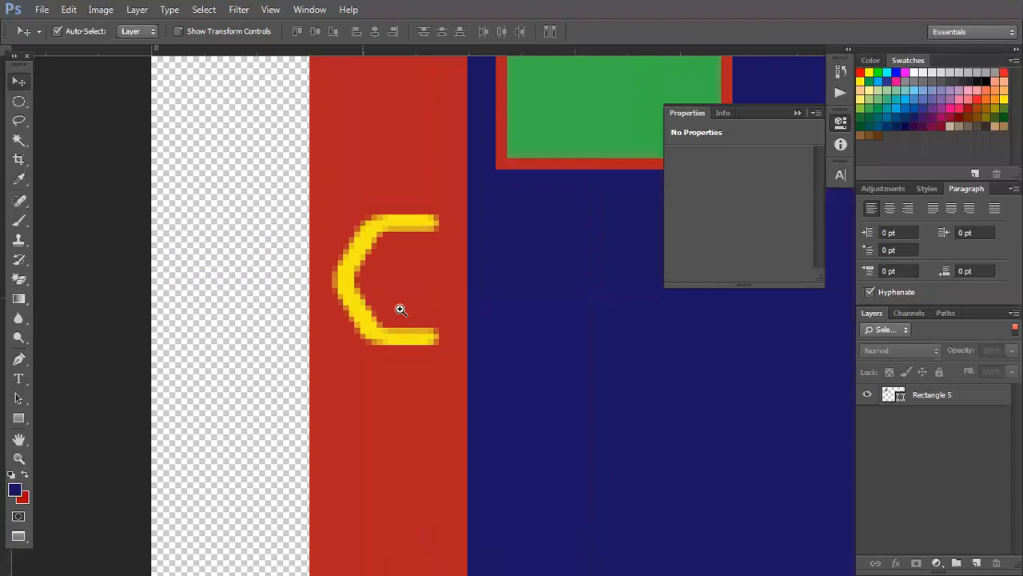
left_click_drag(468, 379, 303, 209)
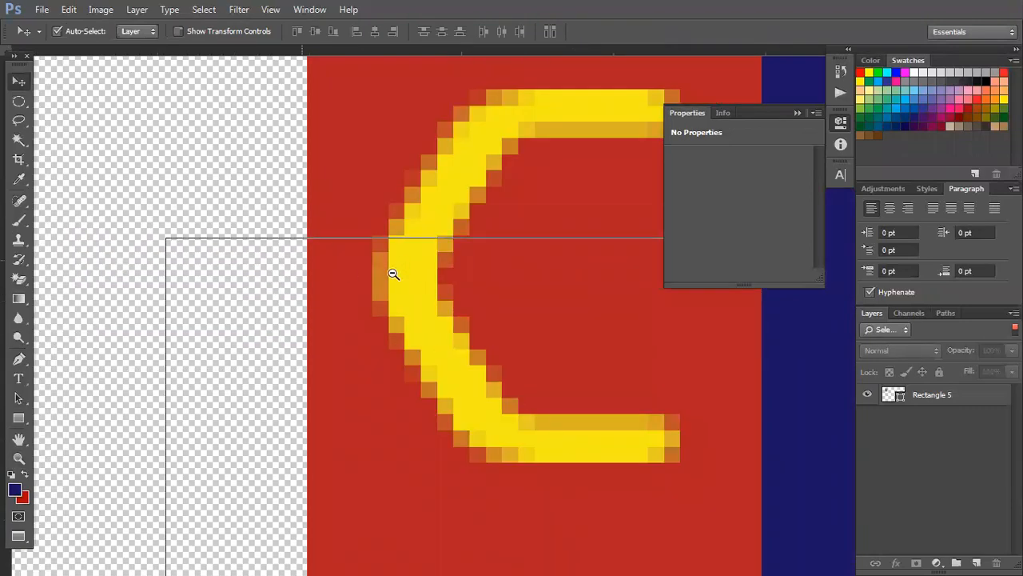
left_click(559, 440, "alt")
left_click(536, 403, "alt")
left_click(493, 376, "alt")
left_click(493, 376, "alt")
left_click(493, 377, "alt")
left_click(493, 377, "alt")
left_click(485, 366, "alt")
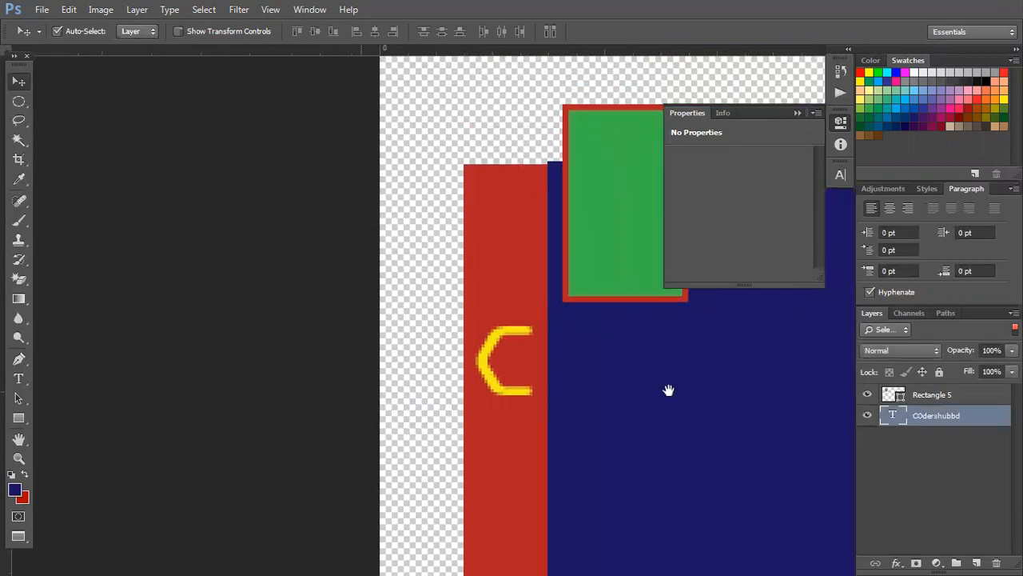
Step: Show transform controls and scale the green rectangle to 64.29% width and 69.70% height, placing it at X 83 px, Y 19 px
left_click_drag(668, 390, 426, 337)
left_click(179, 32)
left_click_drag(550, 376, 434, 434)
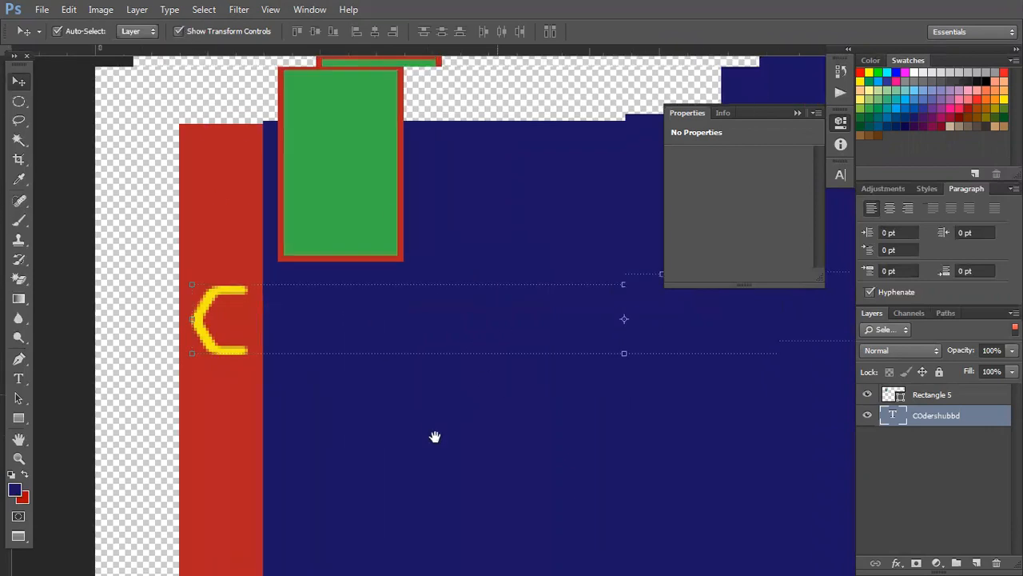
left_click(319, 193)
left_click_drag(337, 108, 344, 131)
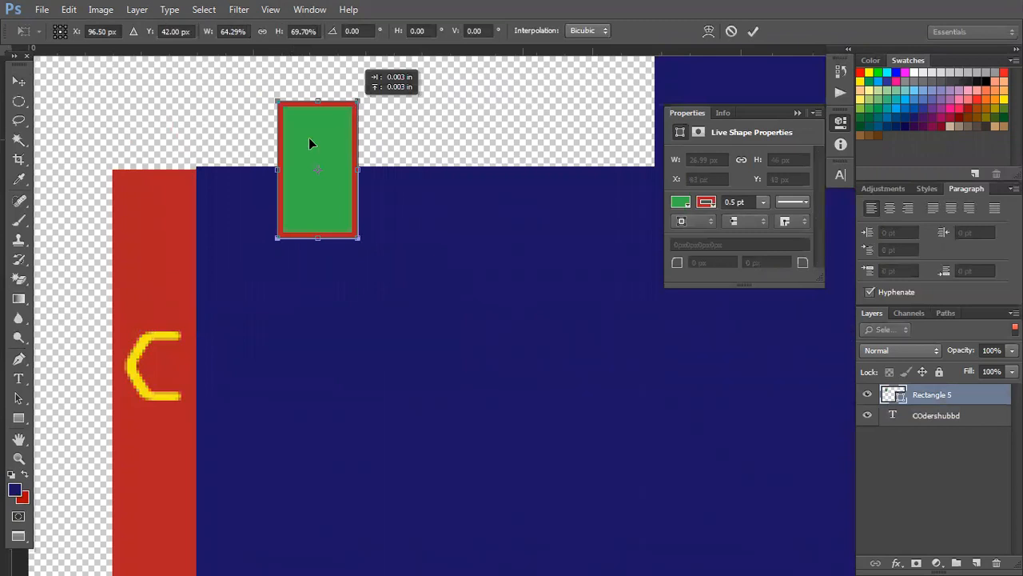
left_click(20, 80)
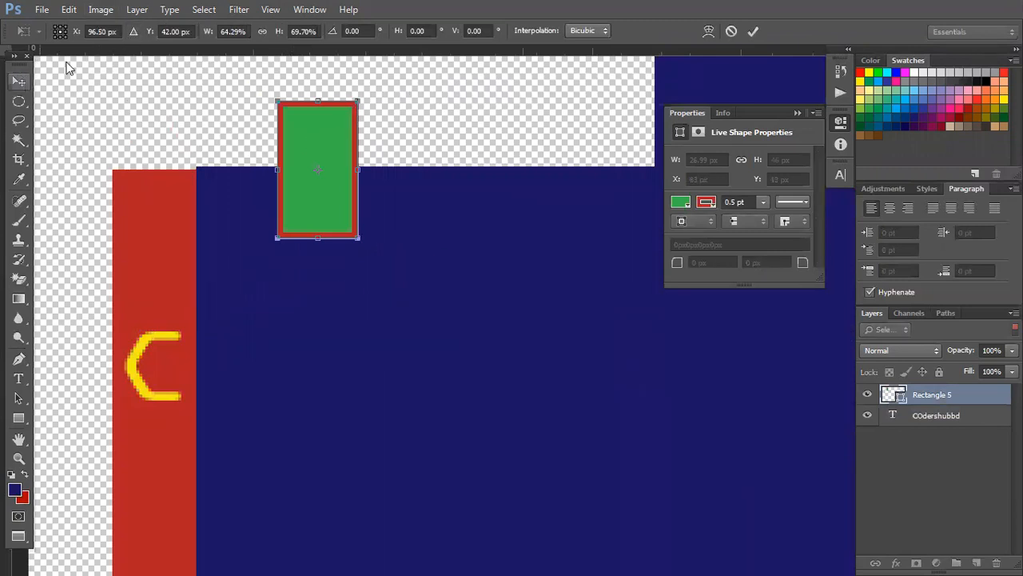
left_click(468, 222)
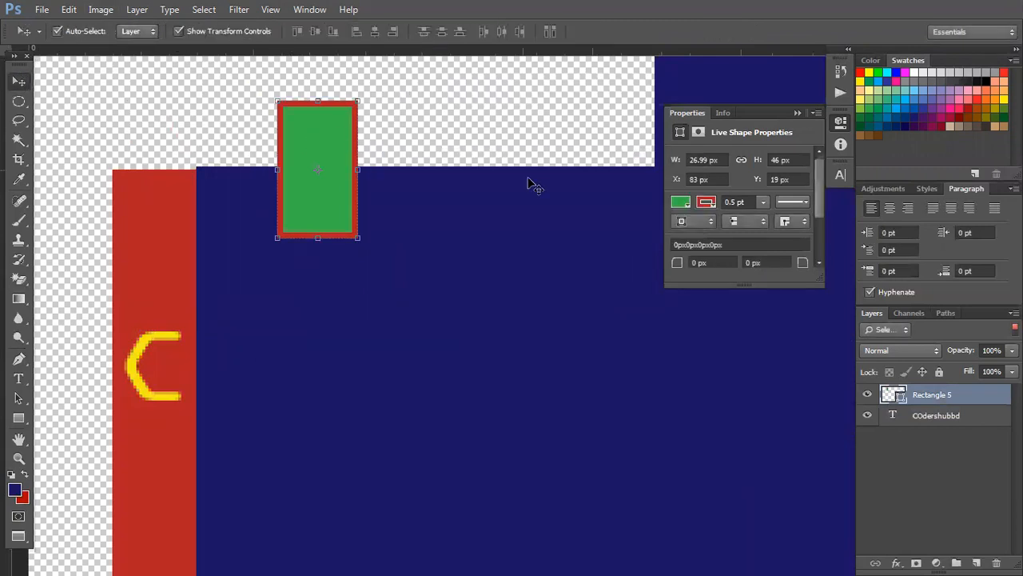
Step: Hide the transform controls and move the green rectangle left to line up with the large blue rectangle's left edge
left_click(180, 31)
left_click_drag(244, 159, 242, 165)
Step: Select the 307 × 192 px dark blue rectangle with the Move tool
left_click(494, 400)
scroll(502, 408, "down", 5)
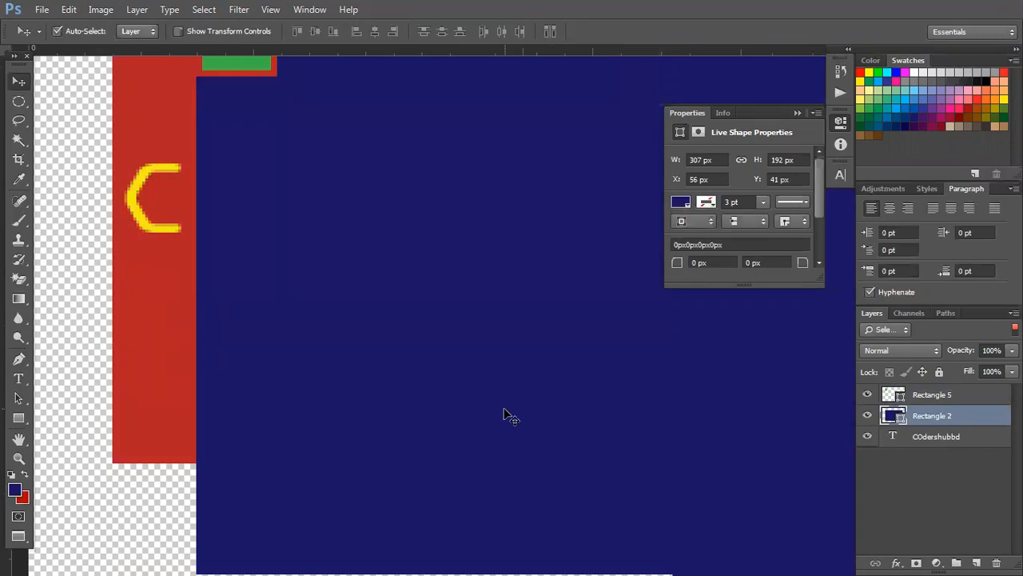
scroll(503, 415, "down", 2)
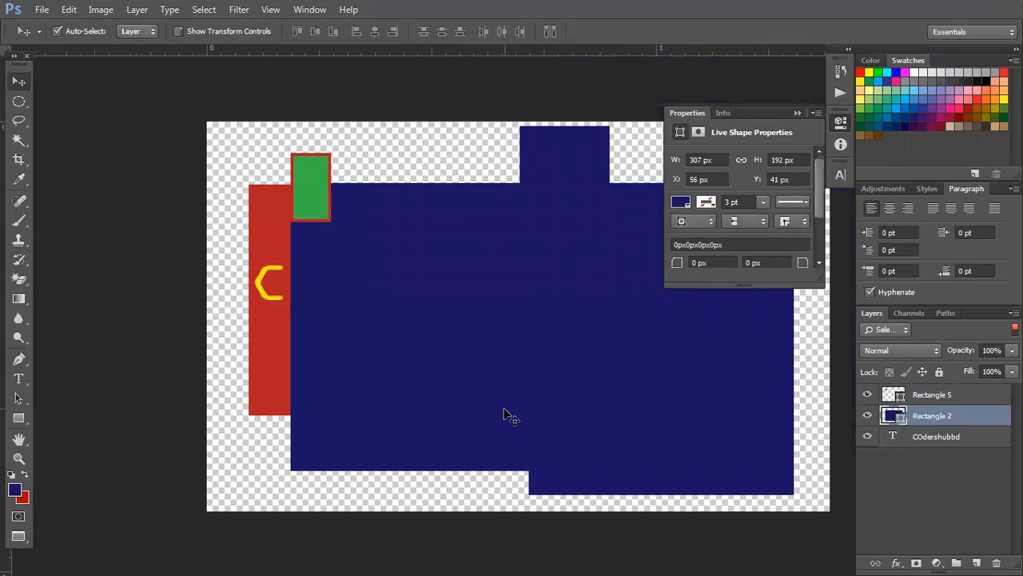